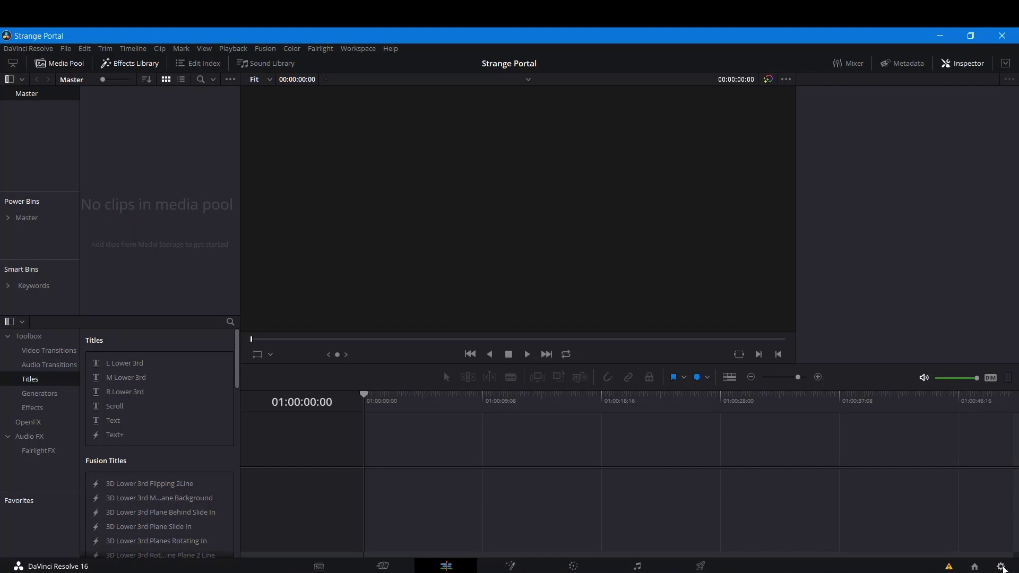
# Check the project settings unchanged, then start a new Fusion Composition from the media pool.
pyautogui.click(1002, 567)
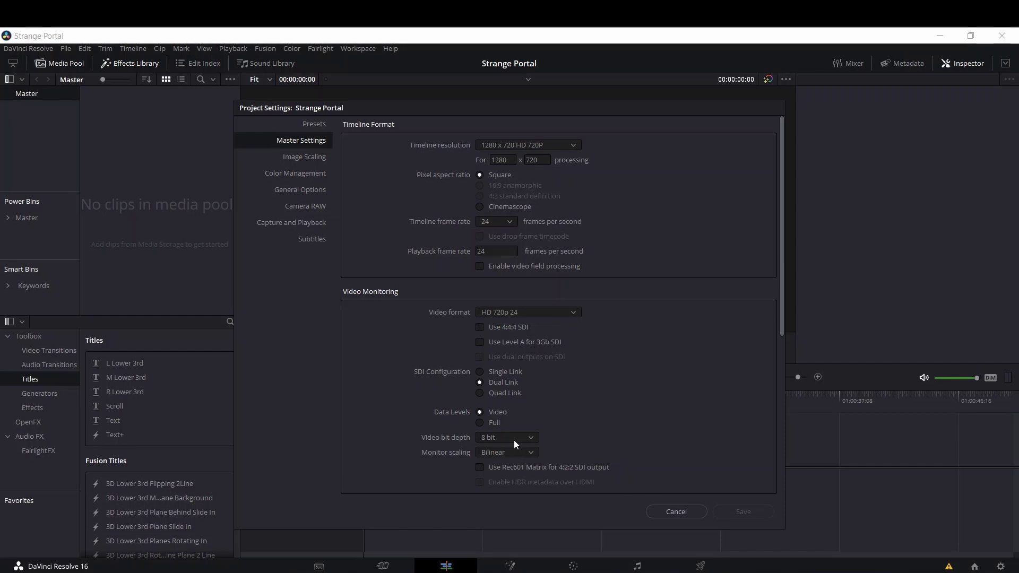
pyautogui.click(667, 515)
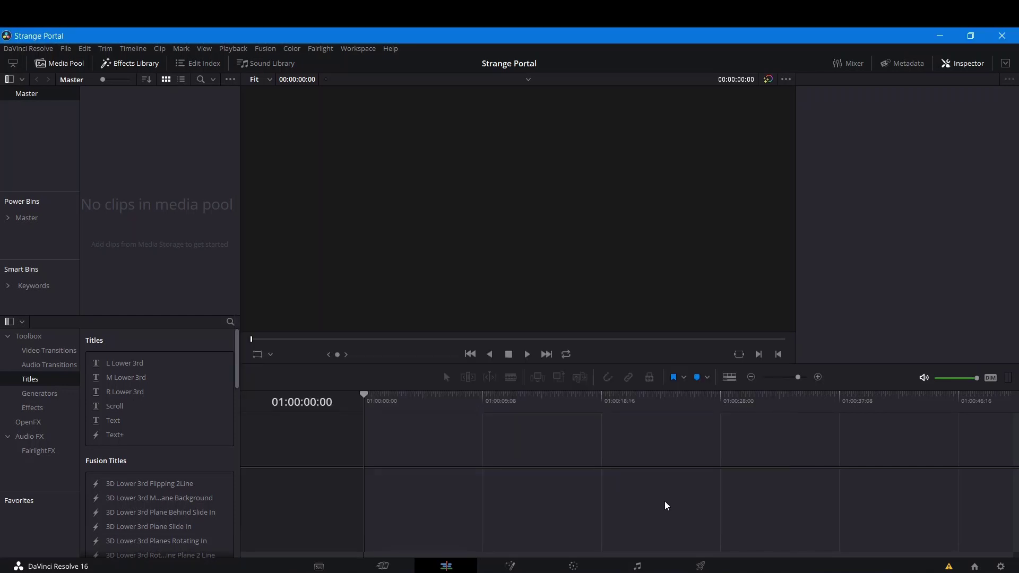
pyautogui.rightClick(149, 196)
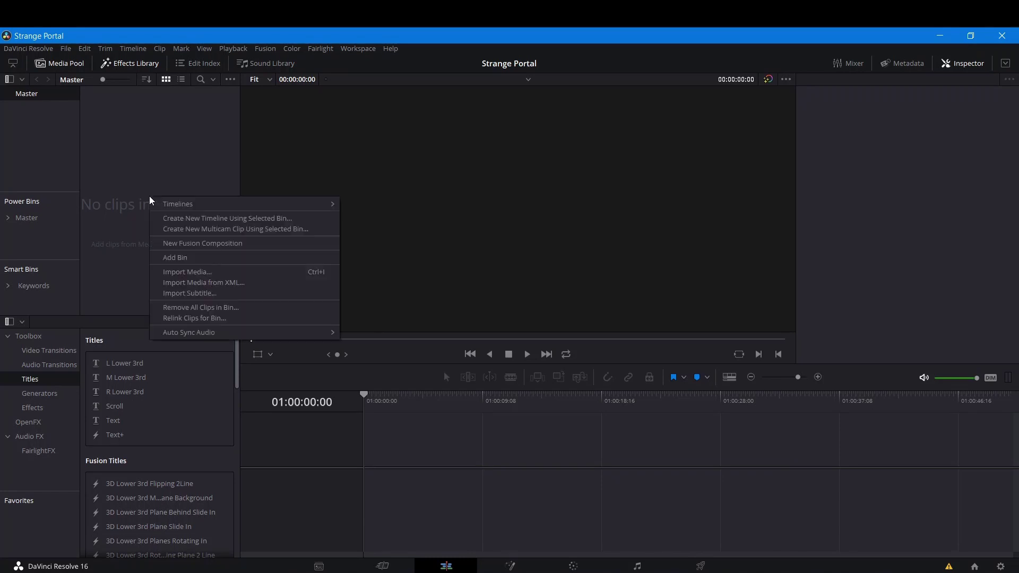
pyautogui.click(197, 242)
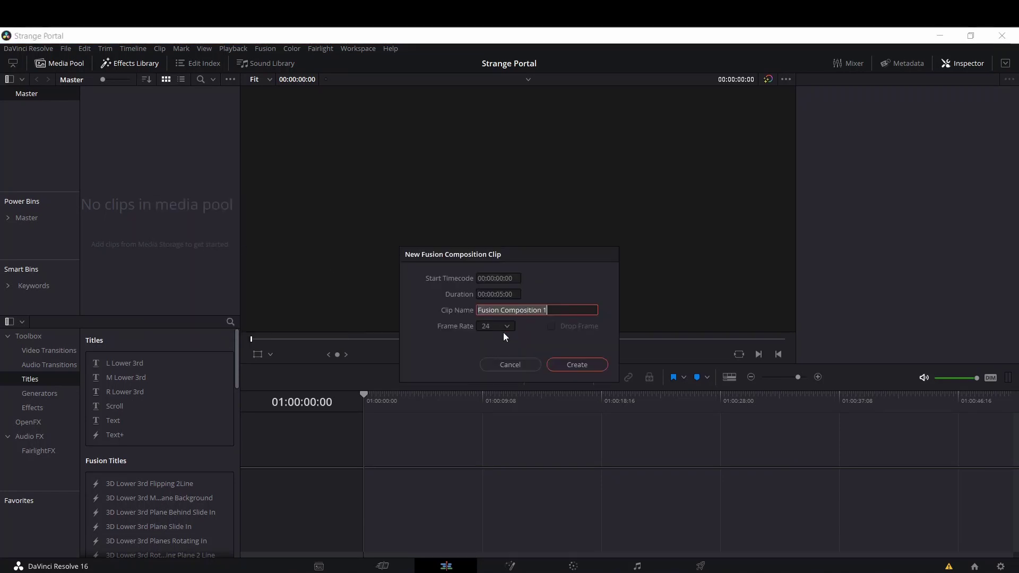
# Create the 5-second Fusion Composition clip and place it on Video 1 of a new Timeline 1.
pyautogui.click(557, 365)
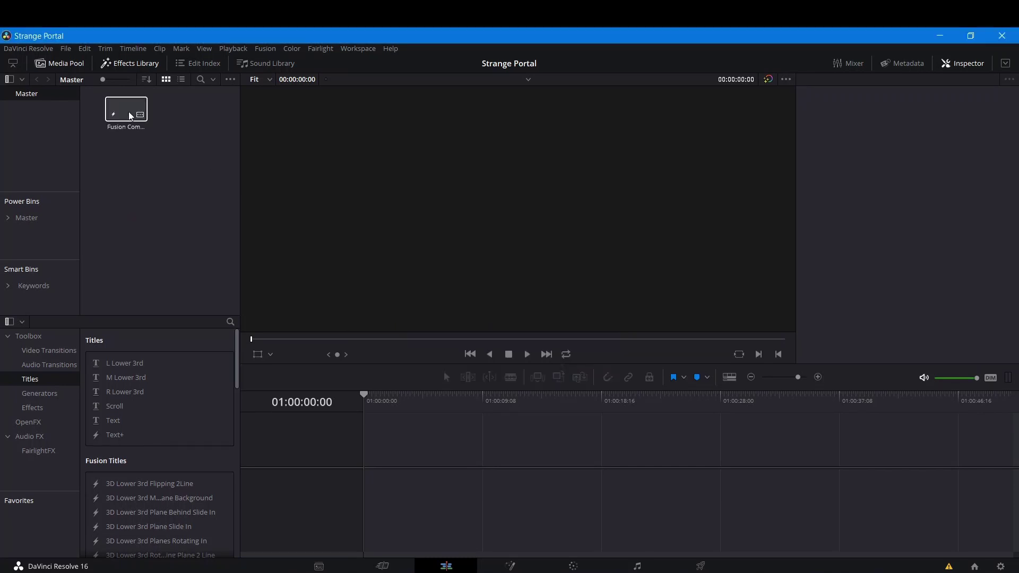
pyautogui.moveTo(129, 113); pyautogui.dragTo(372, 463)
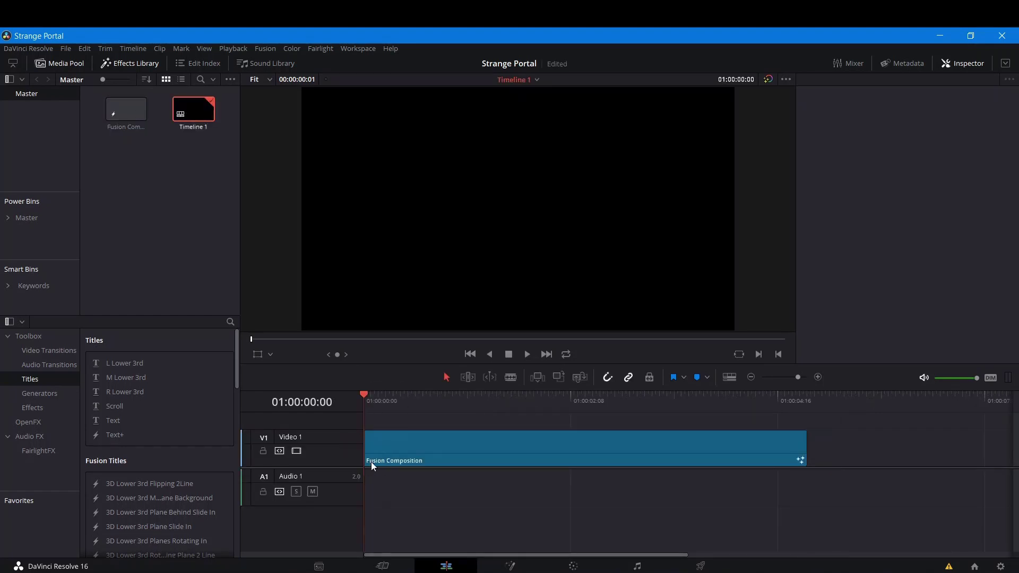
pyautogui.click(397, 431)
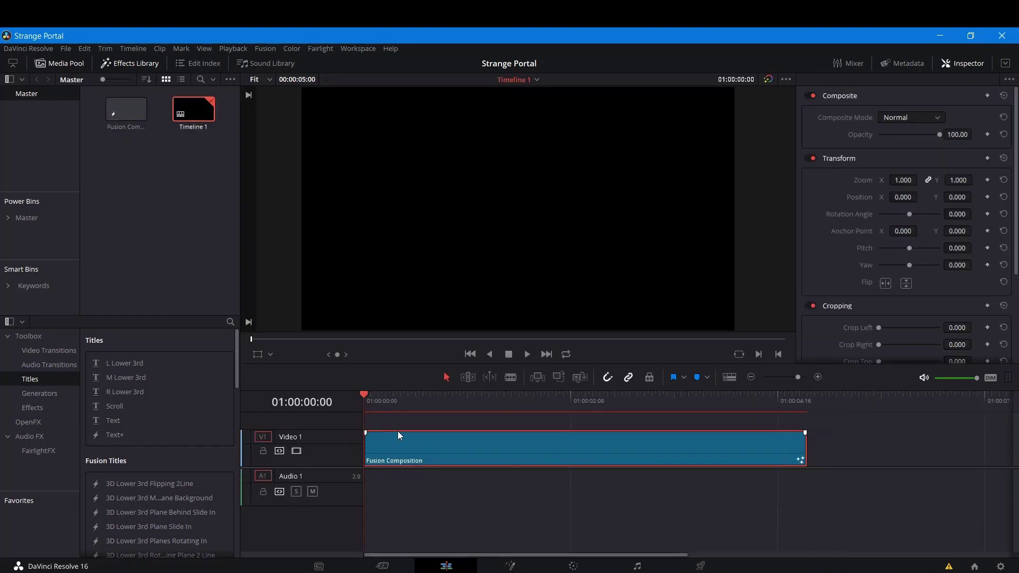
# On the Fusion page, move MediaOut1 bottom right, enable Orthogonal Pipes, and add a Shape3D node.
pyautogui.click(519, 565)
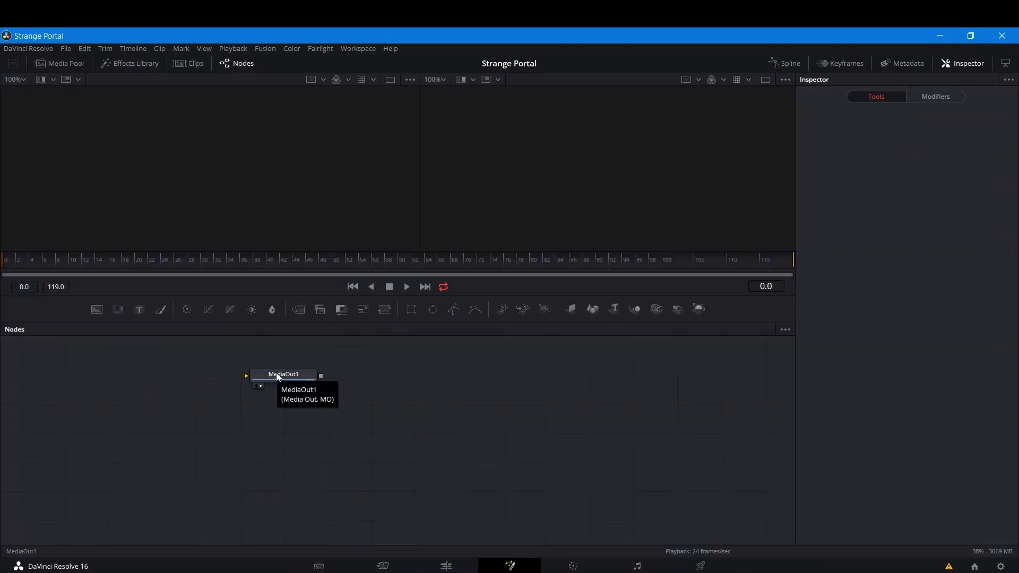
pyautogui.moveTo(276, 372); pyautogui.dragTo(714, 509)
pyautogui.rightClick(272, 402)
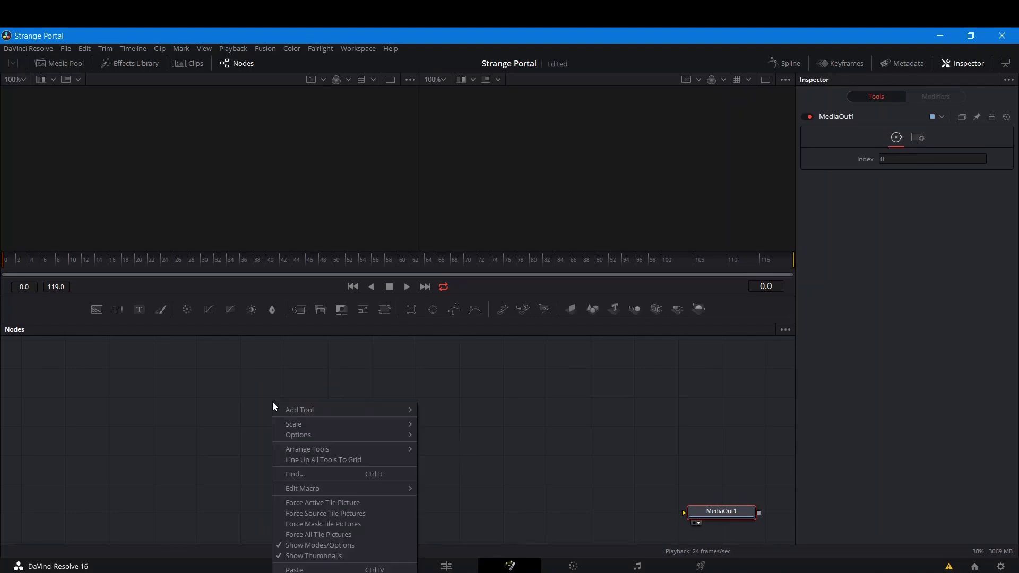
pyautogui.moveTo(394, 451)
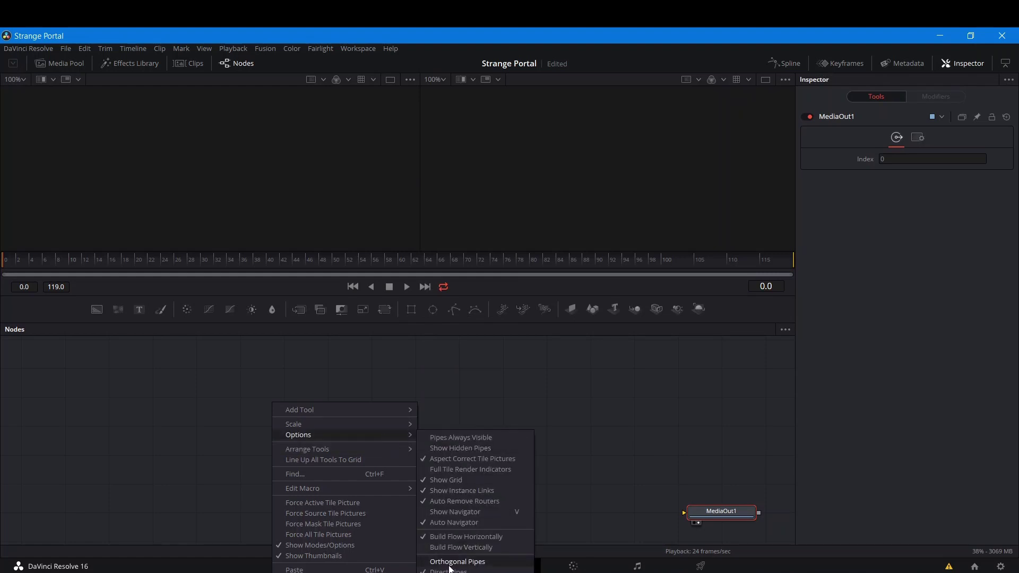
pyautogui.click(427, 566)
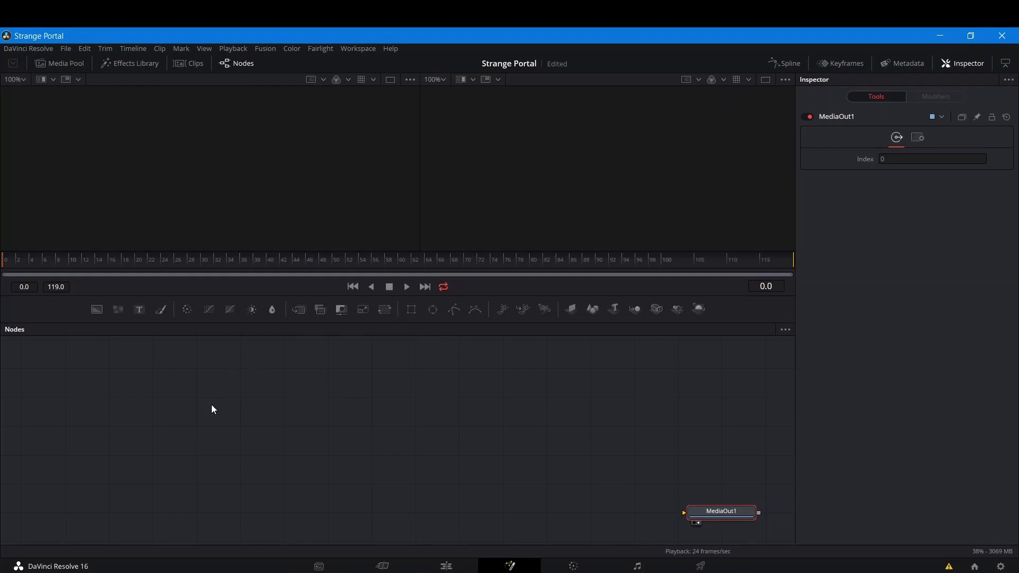
pyautogui.moveTo(593, 309); pyautogui.dragTo(355, 371)
# Show Shape3D1 in the right viewer with 3D Lighting enabled, orbit the plane, and reselect the node.
pyautogui.click(367, 417)
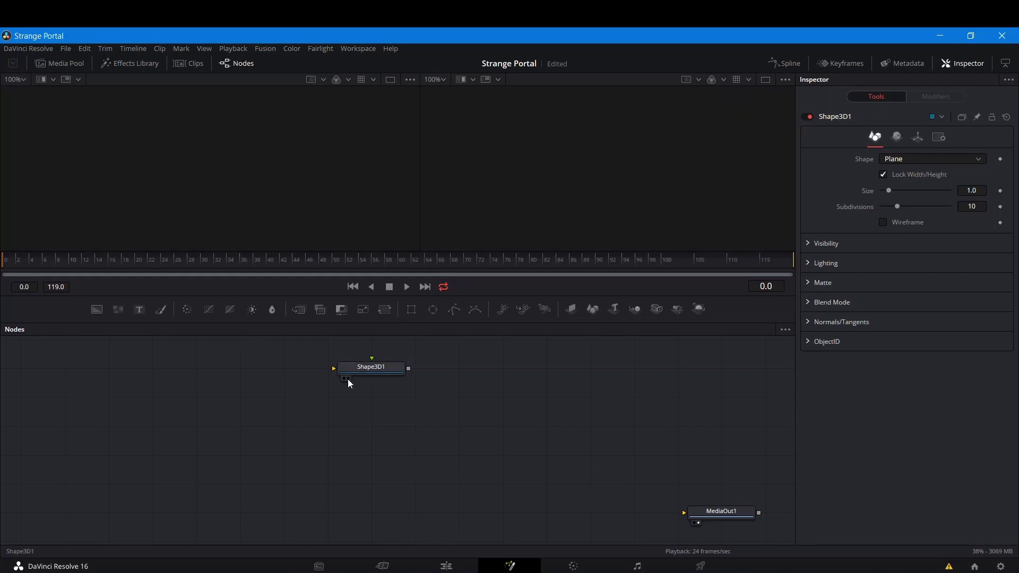
pyautogui.click(348, 379)
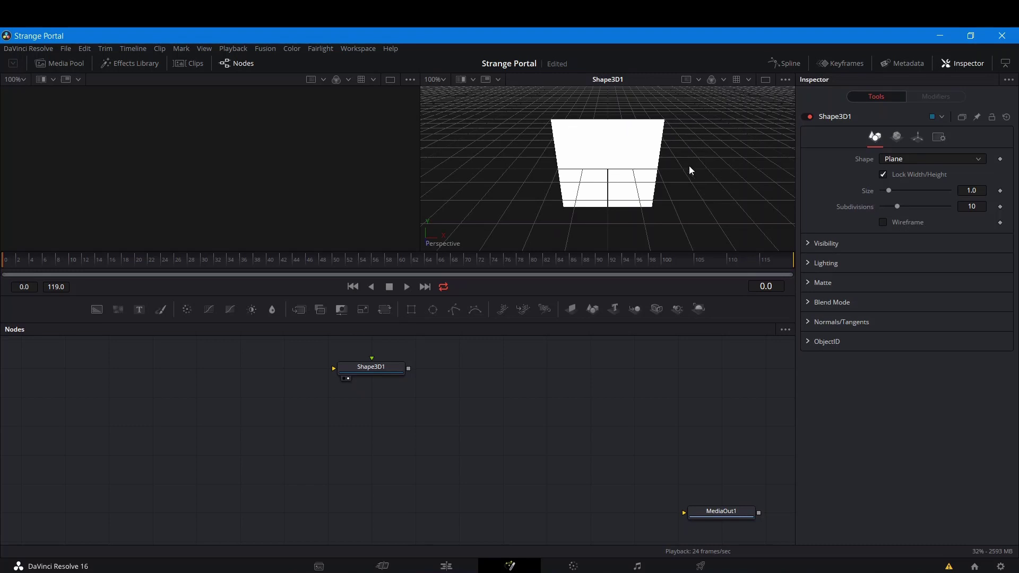
pyautogui.rightClick(547, 187)
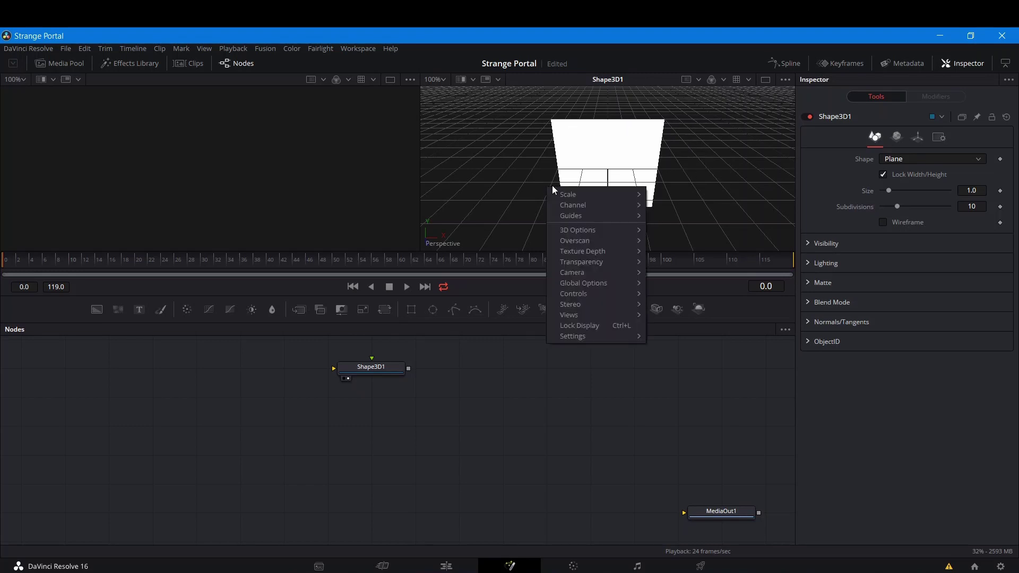
pyautogui.moveTo(595, 232)
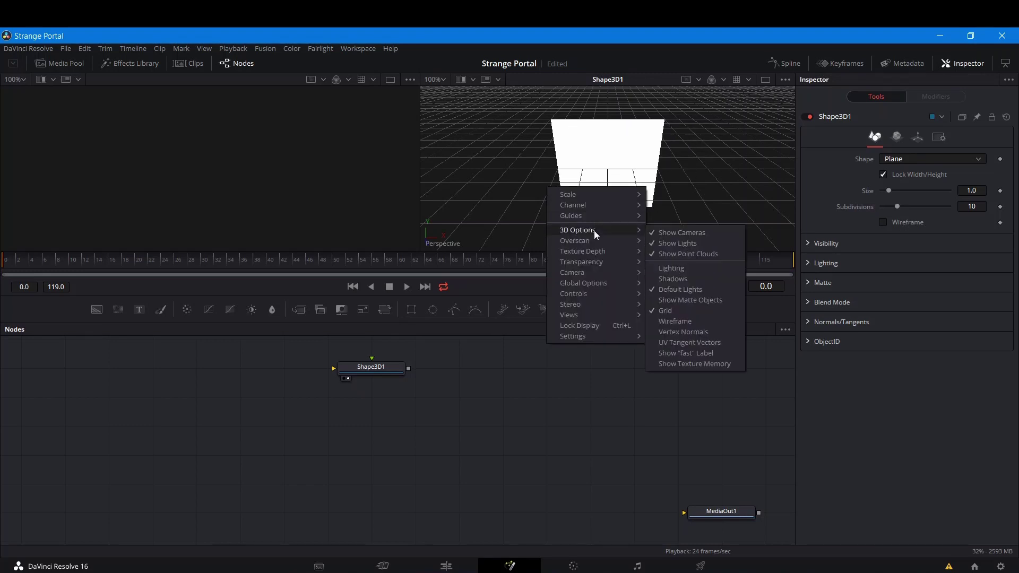
pyautogui.click(655, 268)
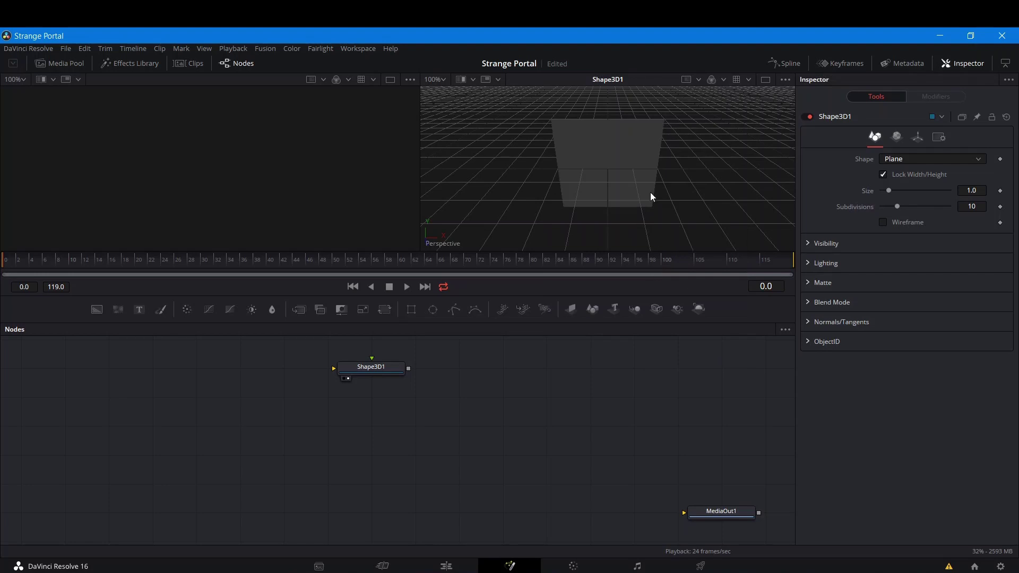
pyautogui.moveTo(657, 209); pyautogui.dragTo(568, 170)
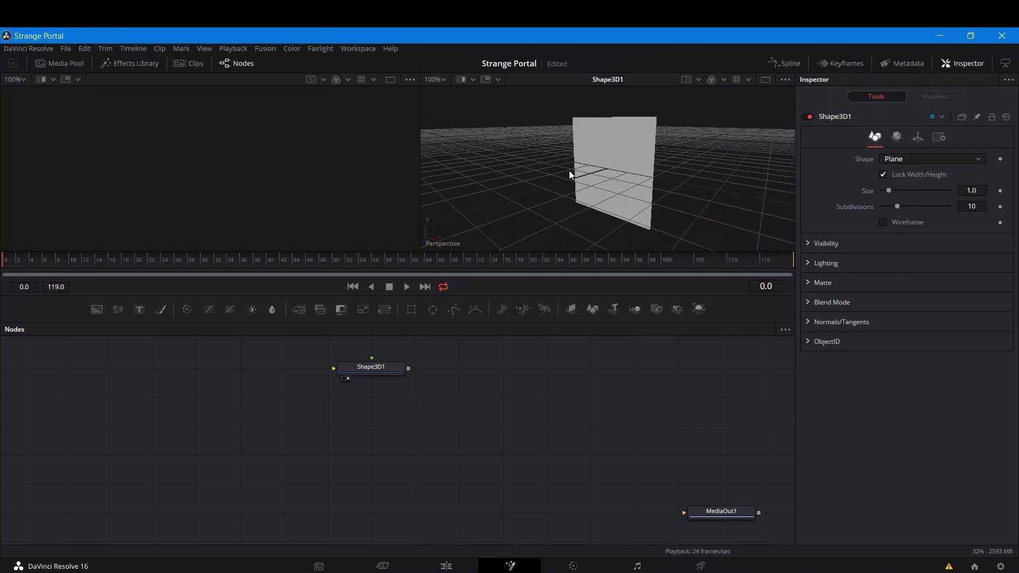
pyautogui.click(377, 367)
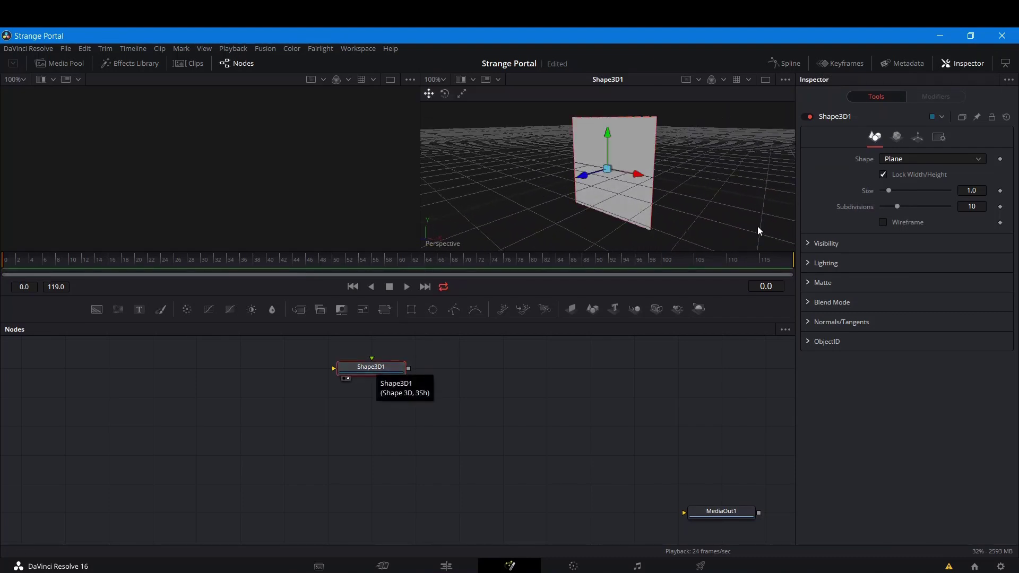
# Change Shape3D1's shape from Plane to Cylinder.
pyautogui.click(925, 155)
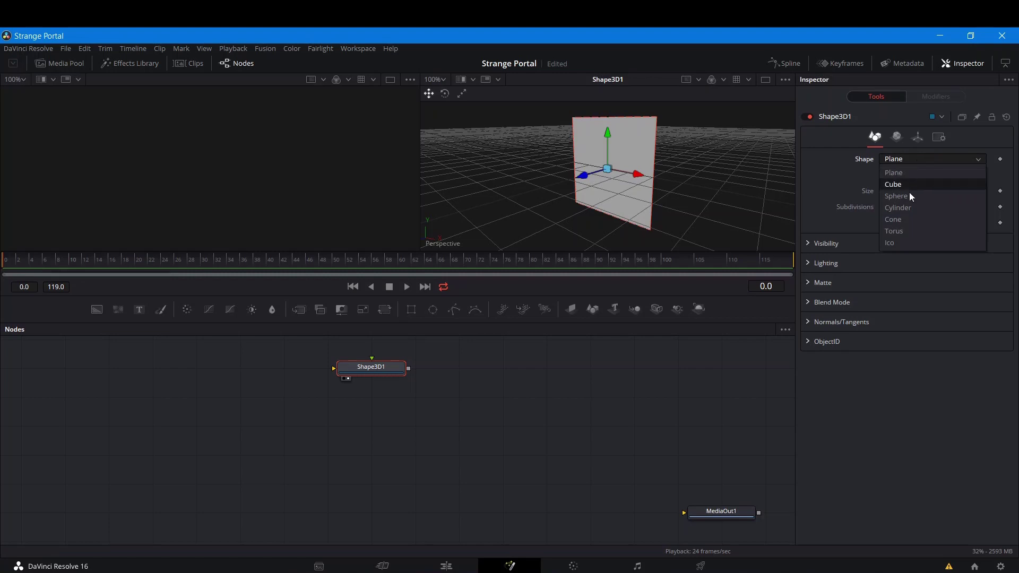
pyautogui.click(904, 208)
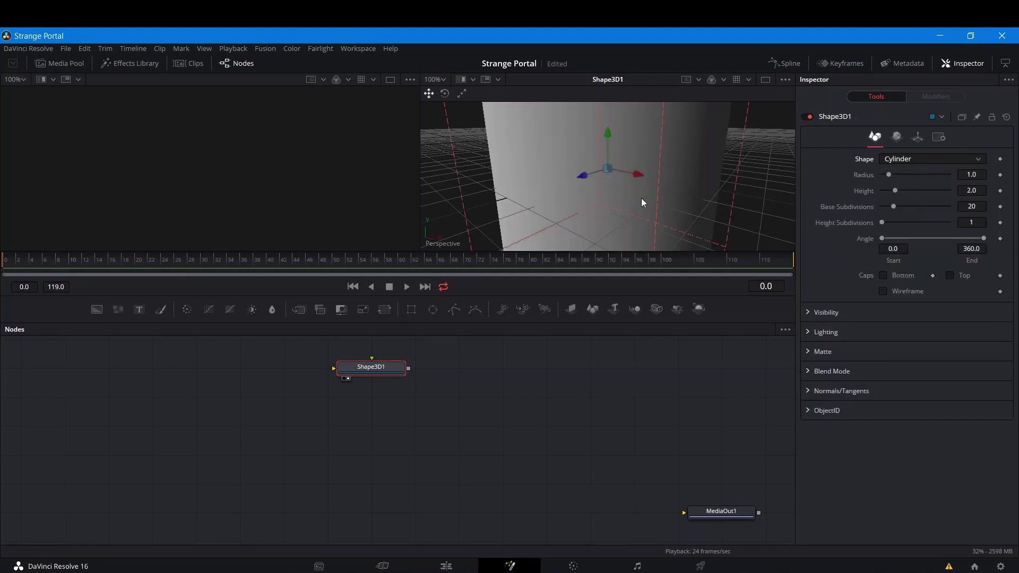
pyautogui.scroll(-2, 641, 199)
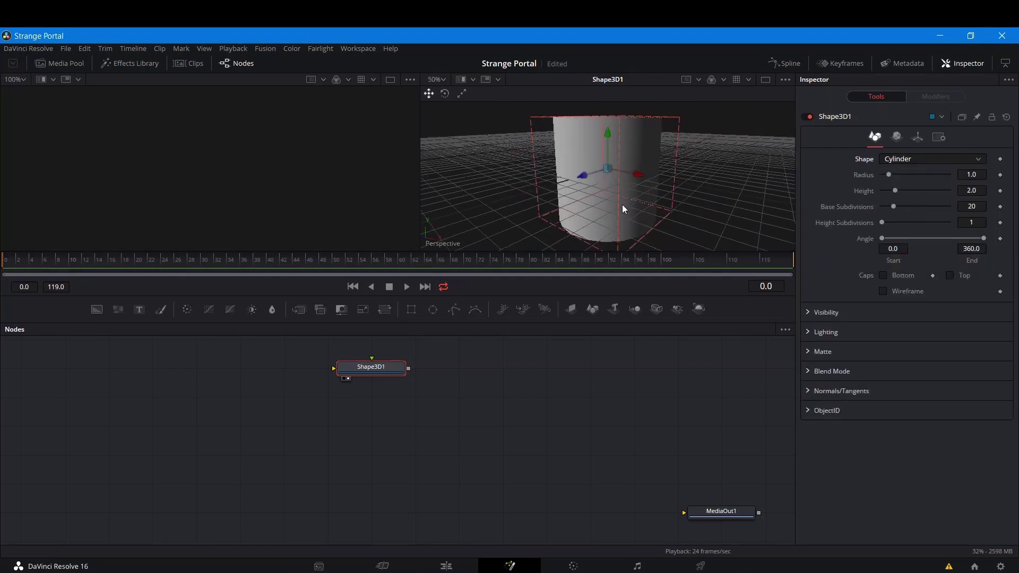
pyautogui.moveTo(593, 172); pyautogui.dragTo(692, 187)
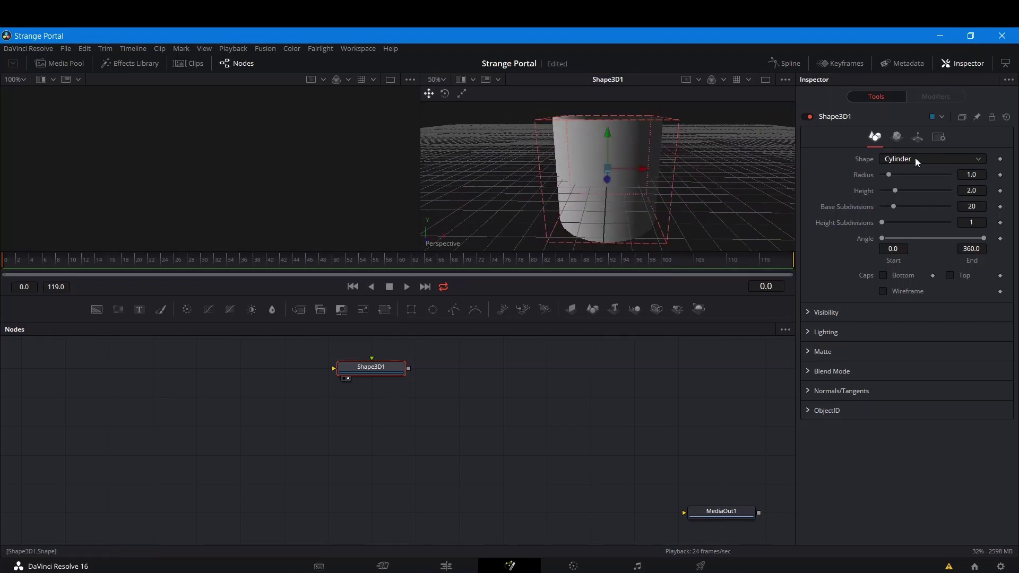
# Rotate the cylinder to exactly 90 degrees on X in the Transform tab.
pyautogui.click(918, 138)
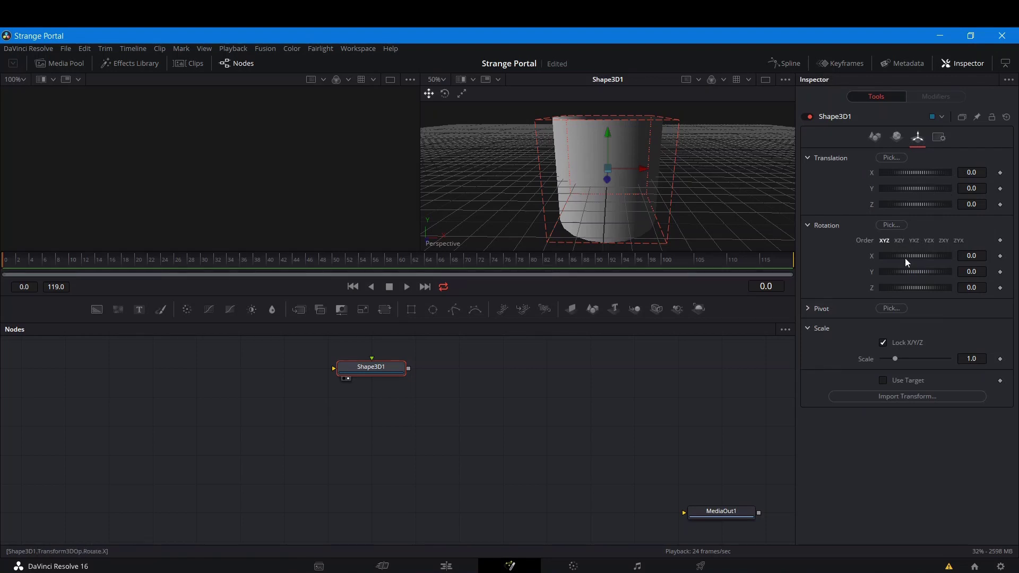
pyautogui.moveTo(905, 258); pyautogui.dragTo(928, 262)
pyautogui.click(977, 256)
pyautogui.write('90')
pyautogui.press('Return')
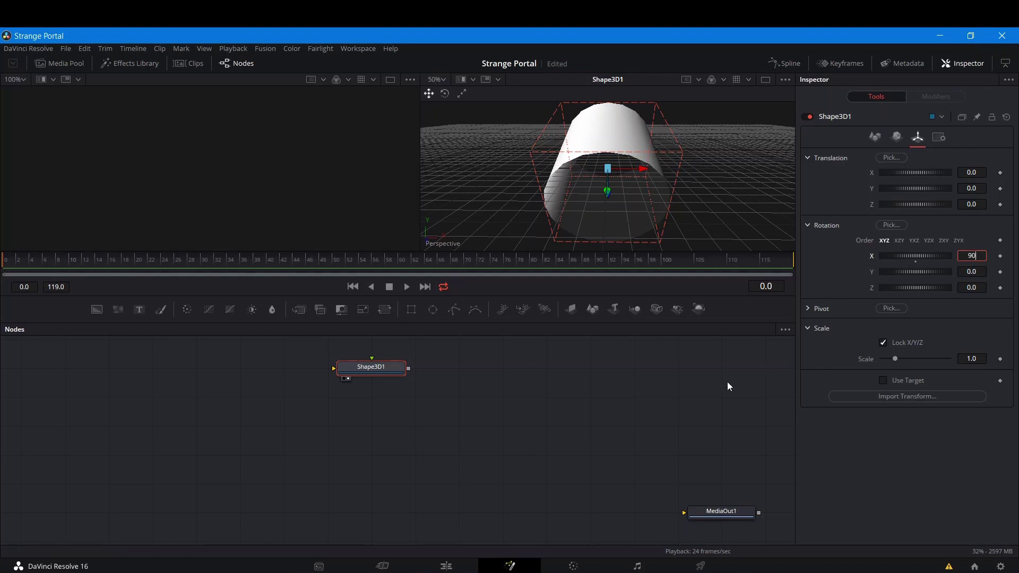
pyautogui.moveTo(680, 207); pyautogui.dragTo(578, 206)
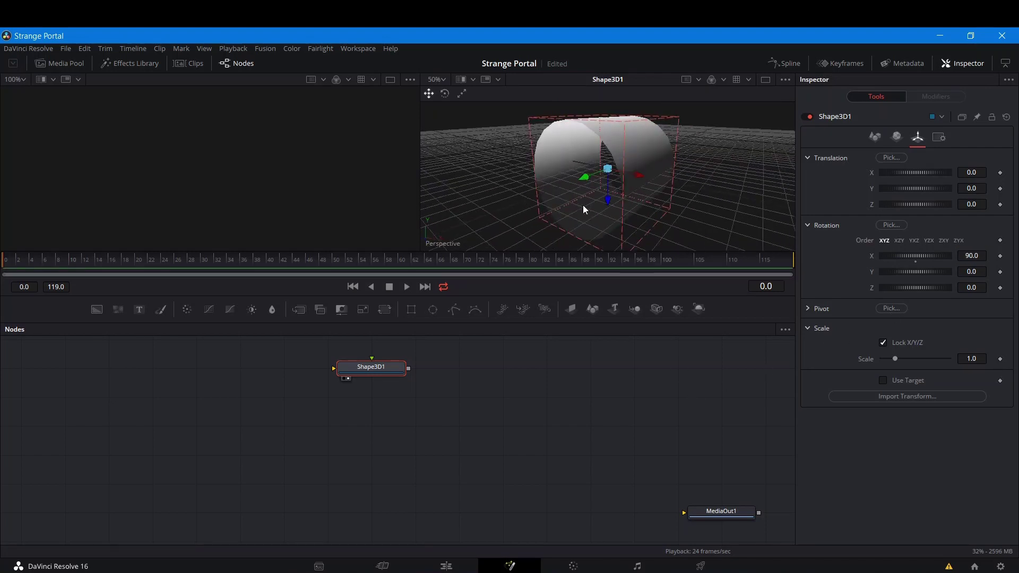
# Raise the cylinder's Base Subdivisions to 61 and flatten its height into a ring.
pyautogui.click(874, 137)
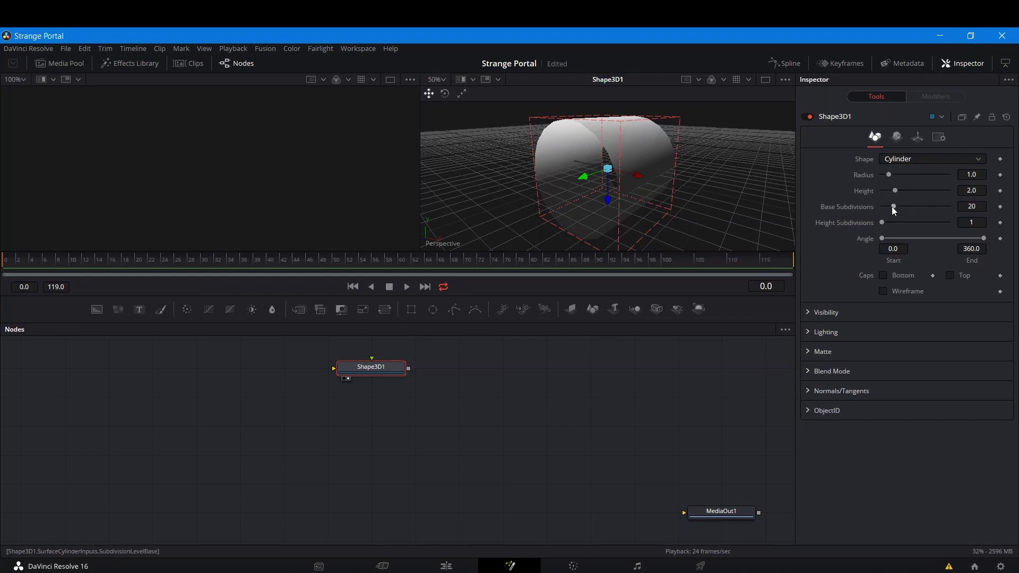
pyautogui.moveTo(893, 207); pyautogui.dragTo(922, 204)
pyautogui.moveTo(893, 192); pyautogui.dragTo(880, 194)
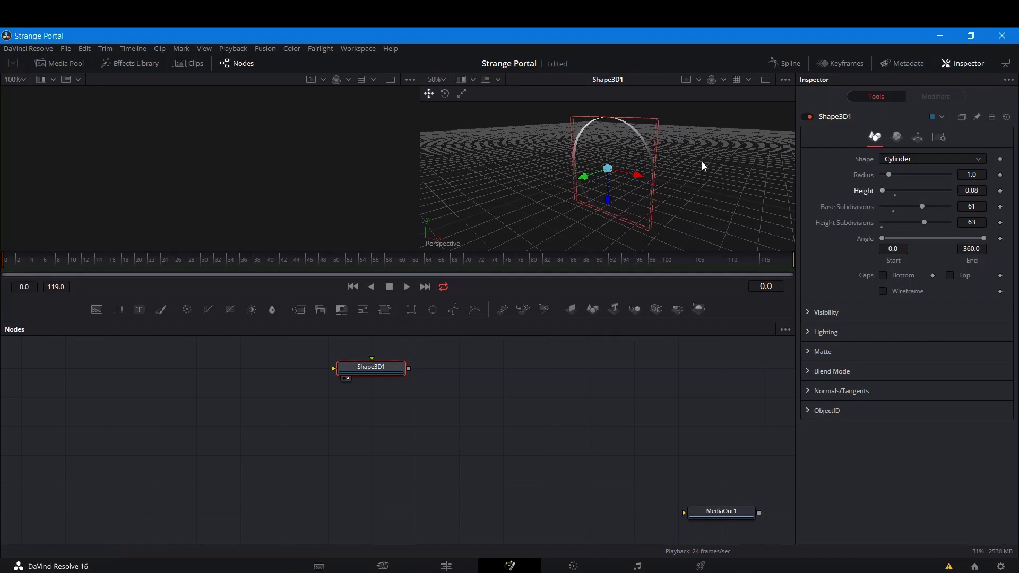
pyautogui.scroll(5, 702, 166)
pyautogui.moveTo(702, 180); pyautogui.dragTo(785, 196)
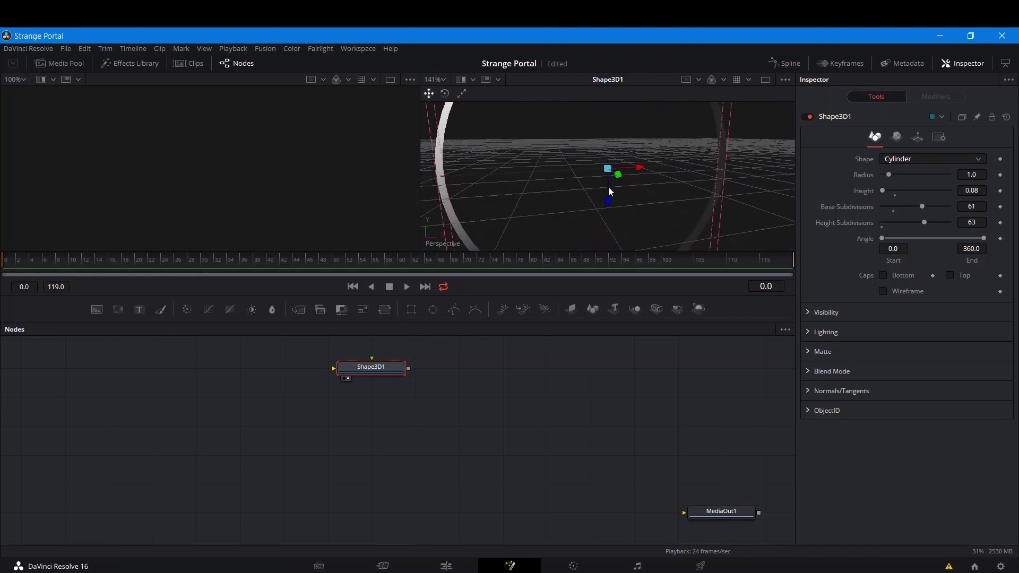
pyautogui.scroll(-3, 609, 189)
# Viewing the ring edge-on, set the cylinder Height to exactly 0.05.
pyautogui.click(451, 417)
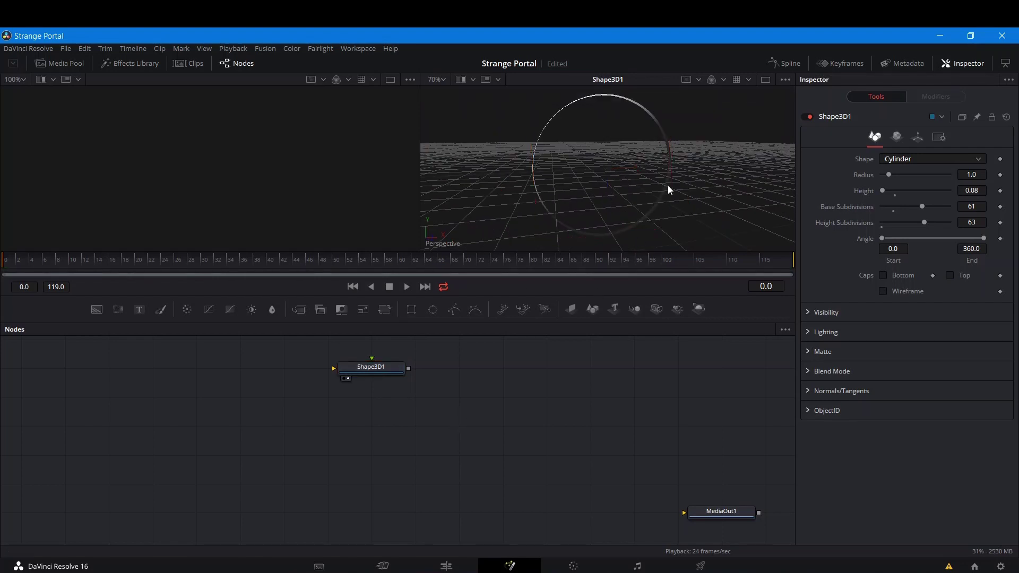
pyautogui.moveTo(715, 156); pyautogui.dragTo(451, 137)
pyautogui.click(972, 190)
pyautogui.press('BackSpace')
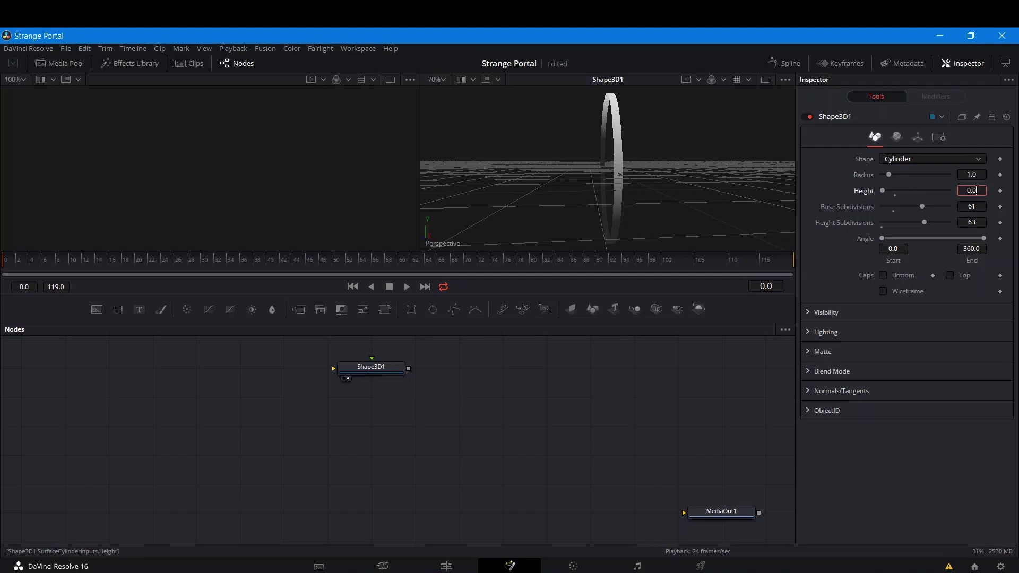
pyautogui.write('5')
pyautogui.press('Return')
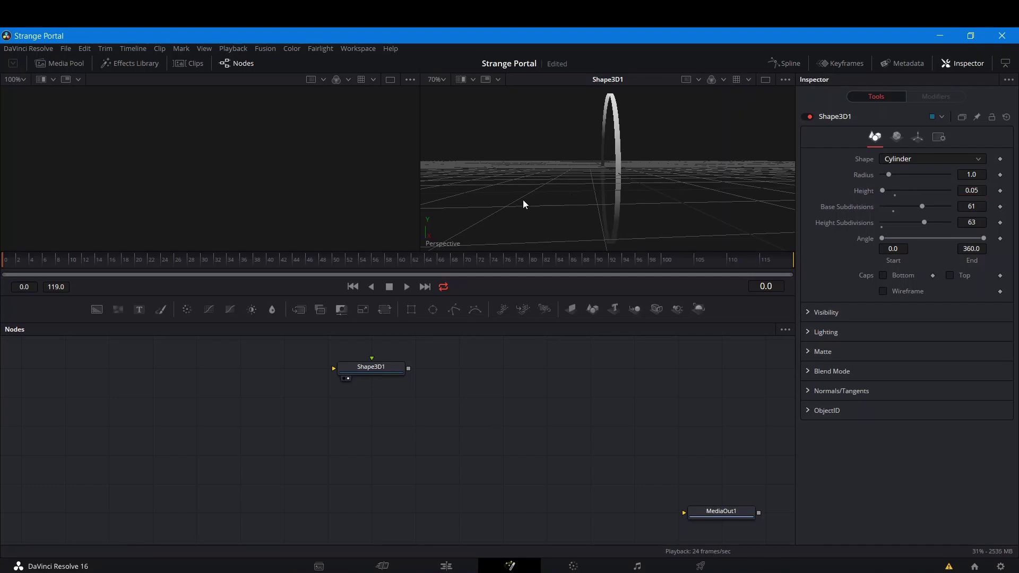
pyautogui.moveTo(523, 204); pyautogui.dragTo(727, 210)
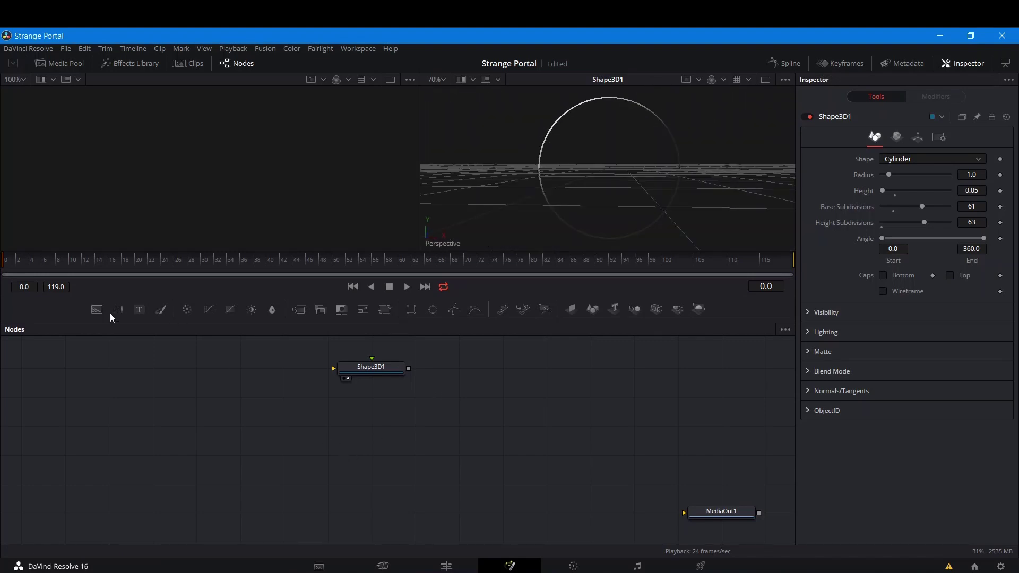
# Add a FastNoise node, view it, and try entering image Width 1280 and Height 200.
pyautogui.moveTo(120, 306); pyautogui.dragTo(301, 402)
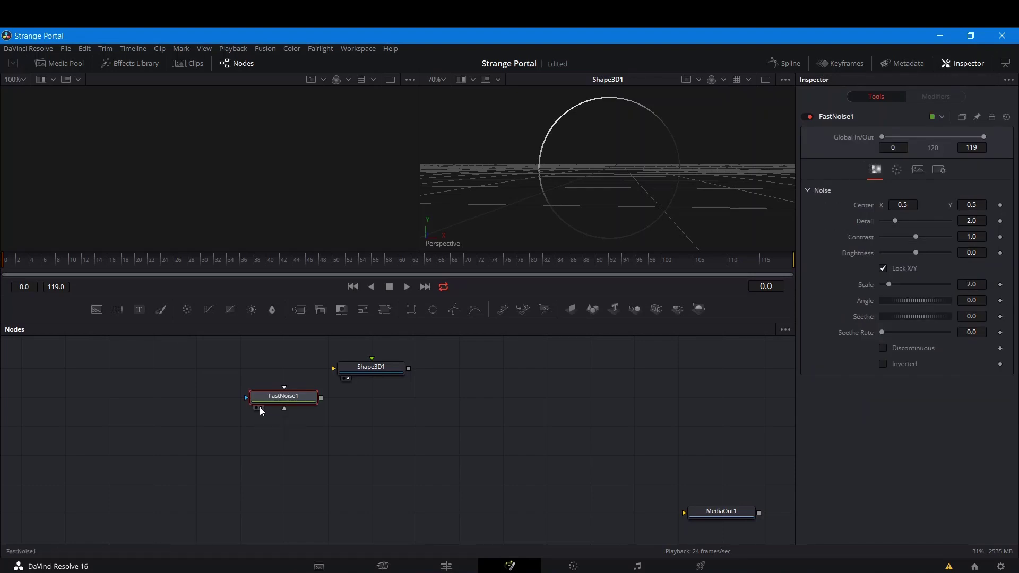
pyautogui.click(261, 408)
pyautogui.scroll(-5, 584, 168)
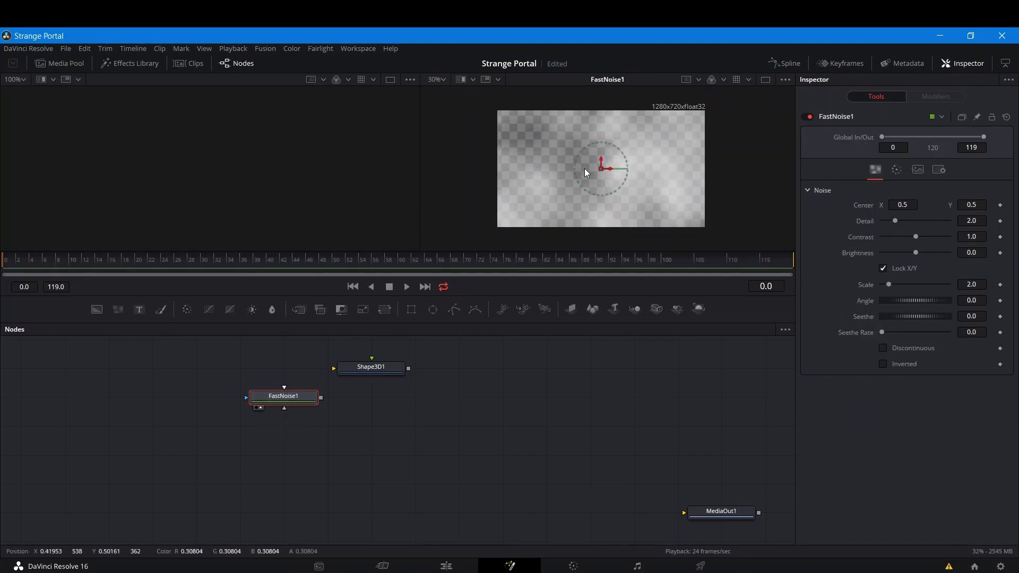
pyautogui.click(917, 169)
pyautogui.click(973, 226)
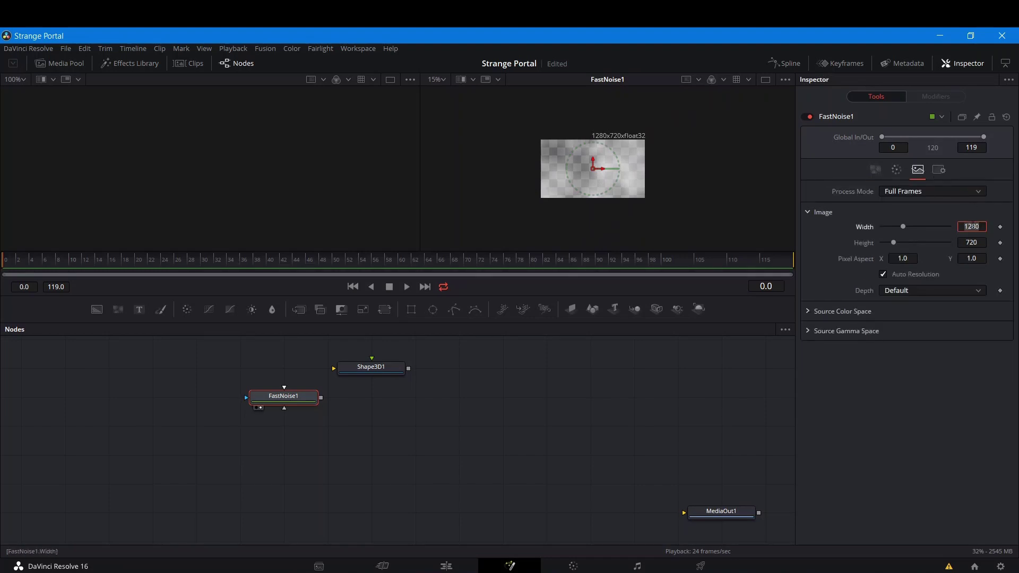
pyautogui.write('1280')
pyautogui.click(975, 243)
pyautogui.write('200')
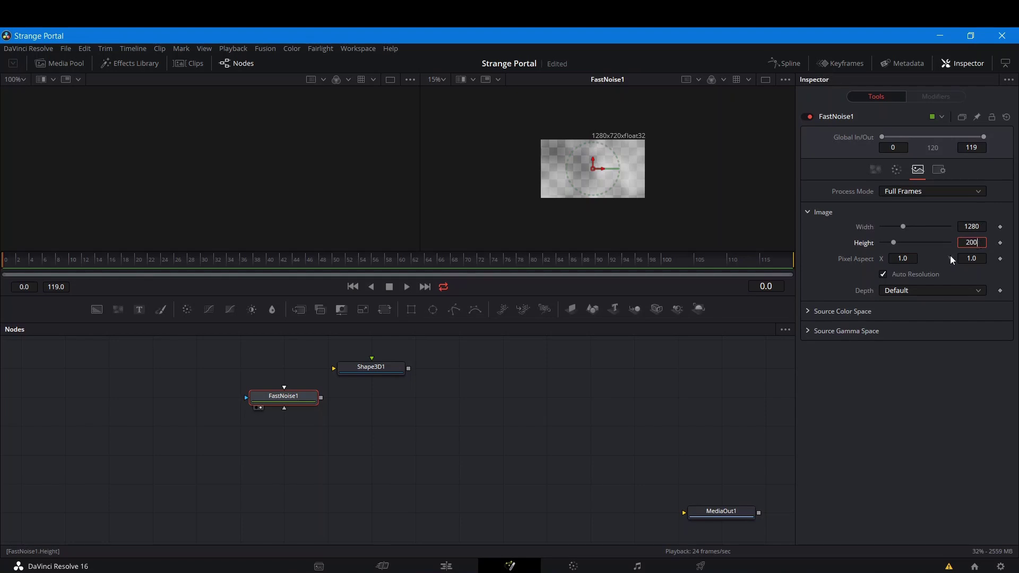
pyautogui.press('Return')
# Turn off Auto Resolution, set Width and Height to 200, and place FastNoise1 below Shape3D1.
pyautogui.click(881, 275)
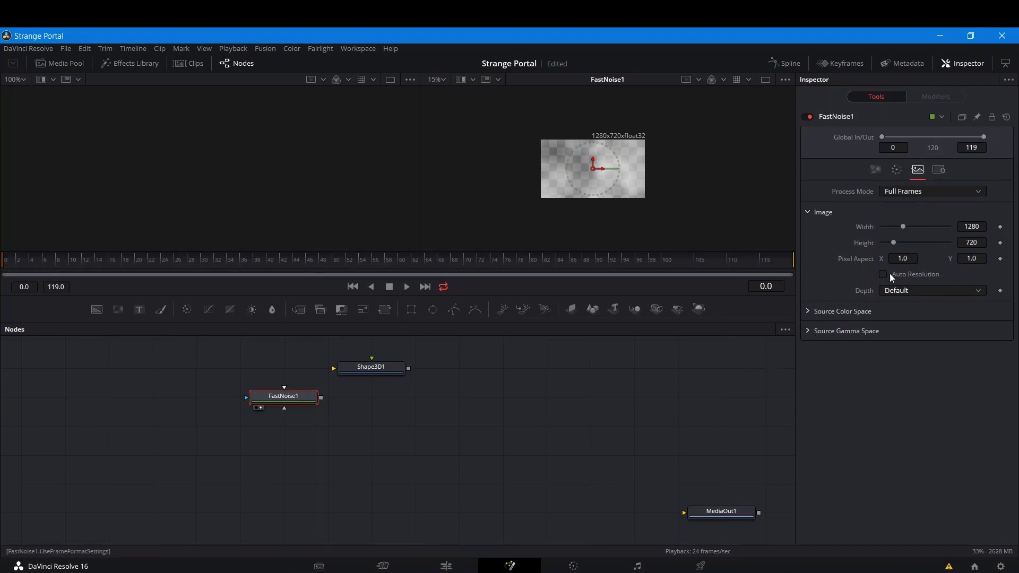
pyautogui.click(984, 226)
pyautogui.write('200')
pyautogui.press('Tab')
pyautogui.write('200')
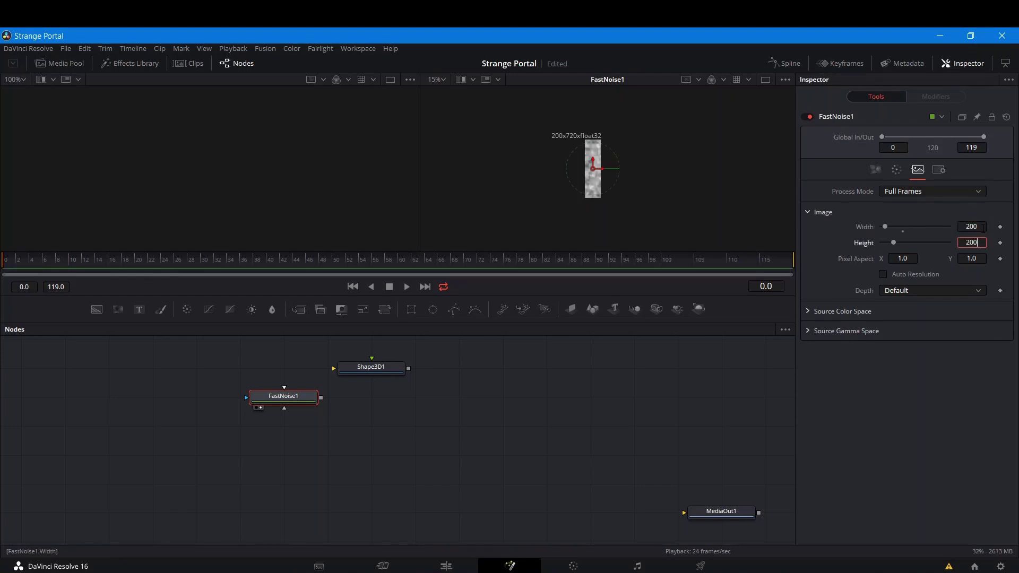
pyautogui.press('Tab')
pyautogui.scroll(10, 590, 165)
pyautogui.scroll(-3, 557, 175)
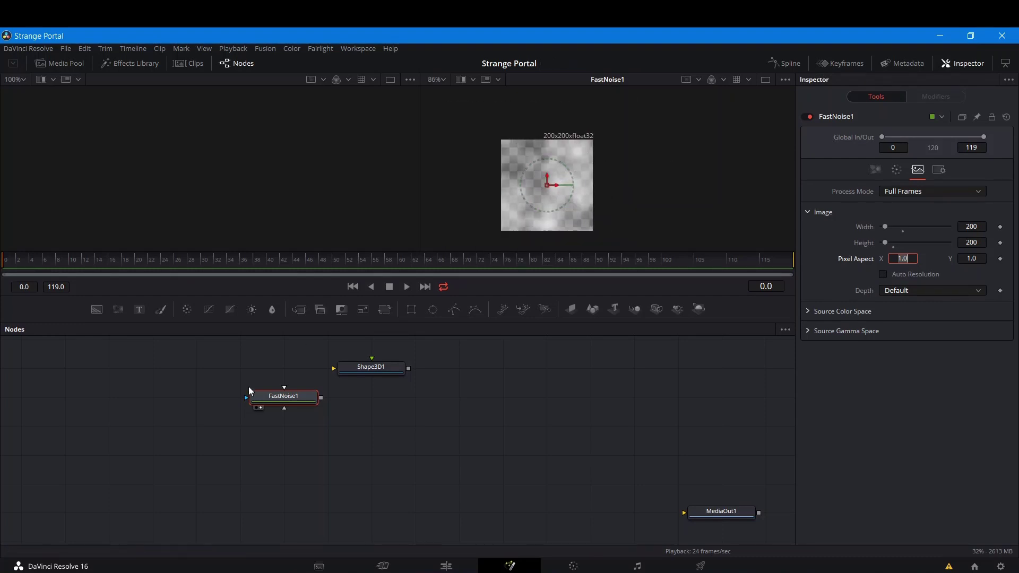
pyautogui.moveTo(268, 396); pyautogui.dragTo(355, 421)
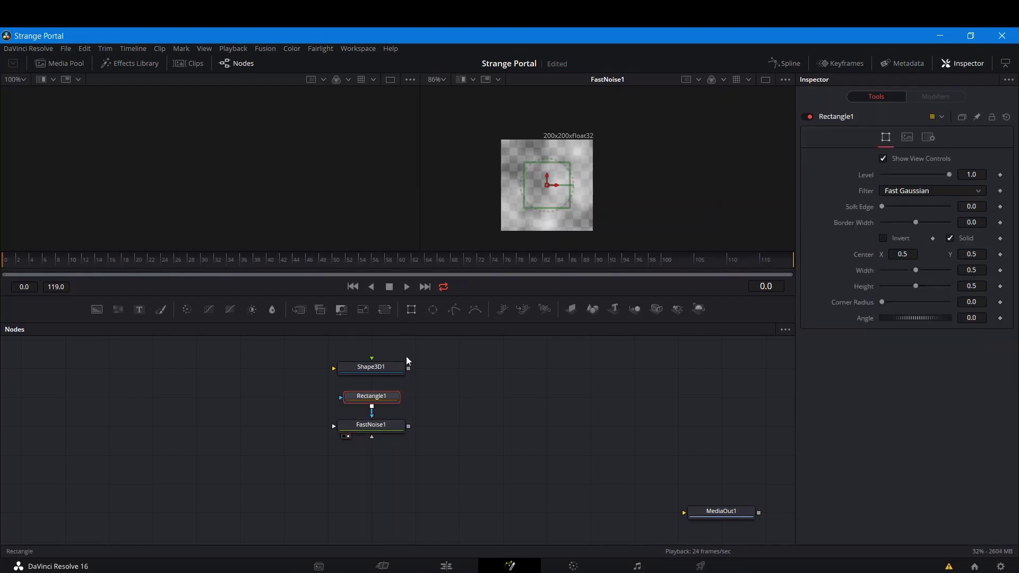
# Shape Rectangle1 into a thin bar: Soft Edge 0.0205, Width 0.4591, Corner Radius 1.0.
pyautogui.moveTo(350, 402); pyautogui.dragTo(262, 430)
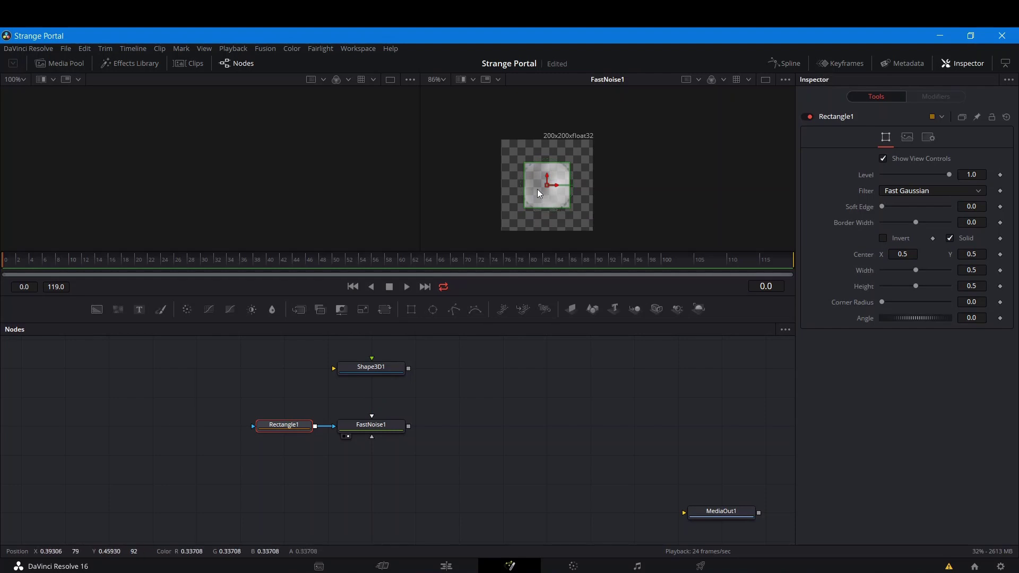
pyautogui.scroll(5, 537, 189)
pyautogui.moveTo(545, 243); pyautogui.dragTo(559, 182)
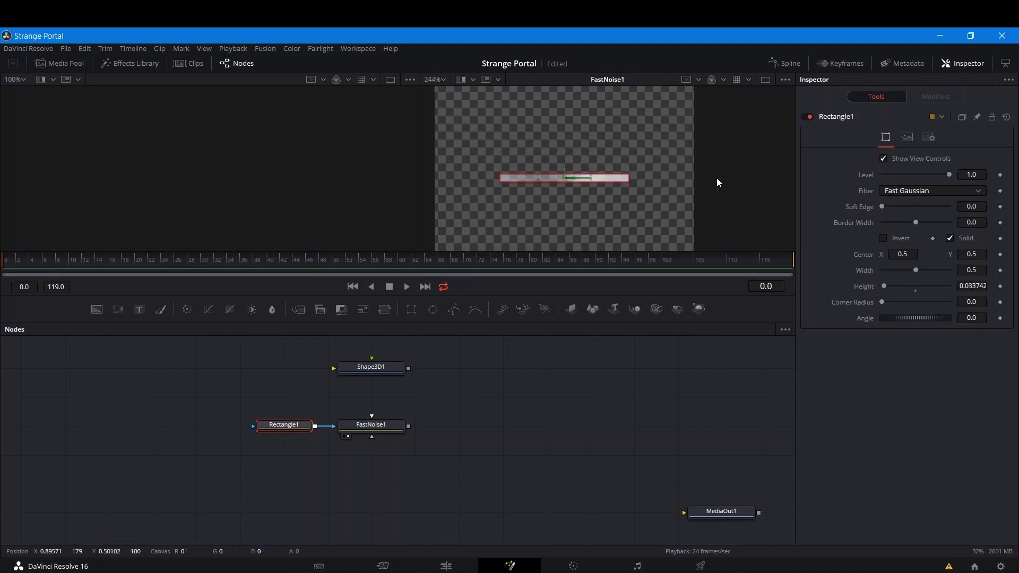
pyautogui.moveTo(882, 207); pyautogui.dragTo(887, 208)
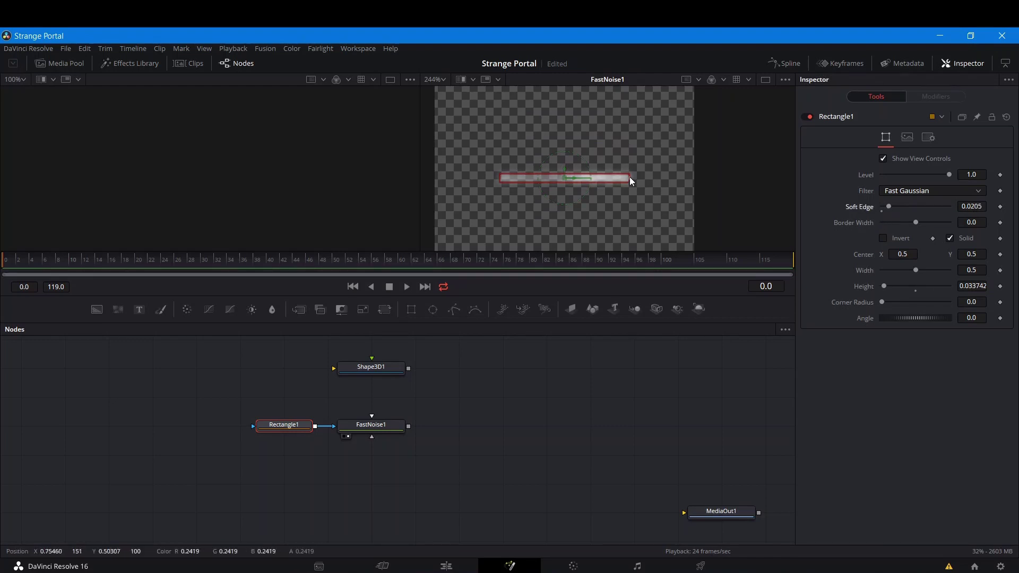
pyautogui.moveTo(629, 177); pyautogui.dragTo(624, 177)
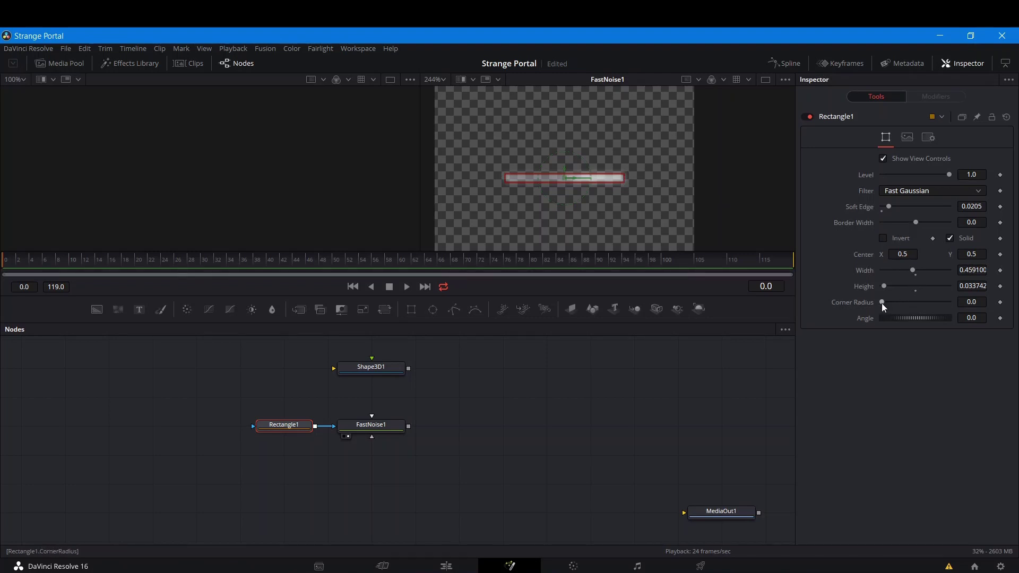
pyautogui.moveTo(882, 302); pyautogui.dragTo(988, 313)
pyautogui.click(597, 377)
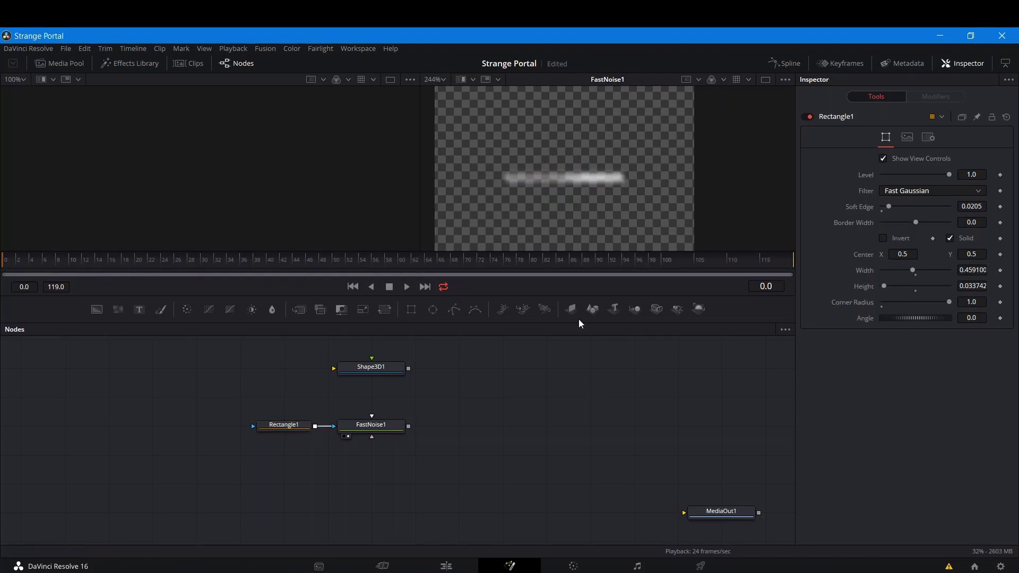
# Raise FastNoise1's Detail to 10 and Contrast to 2.59, and enlarge its Scale.
pyautogui.click(371, 426)
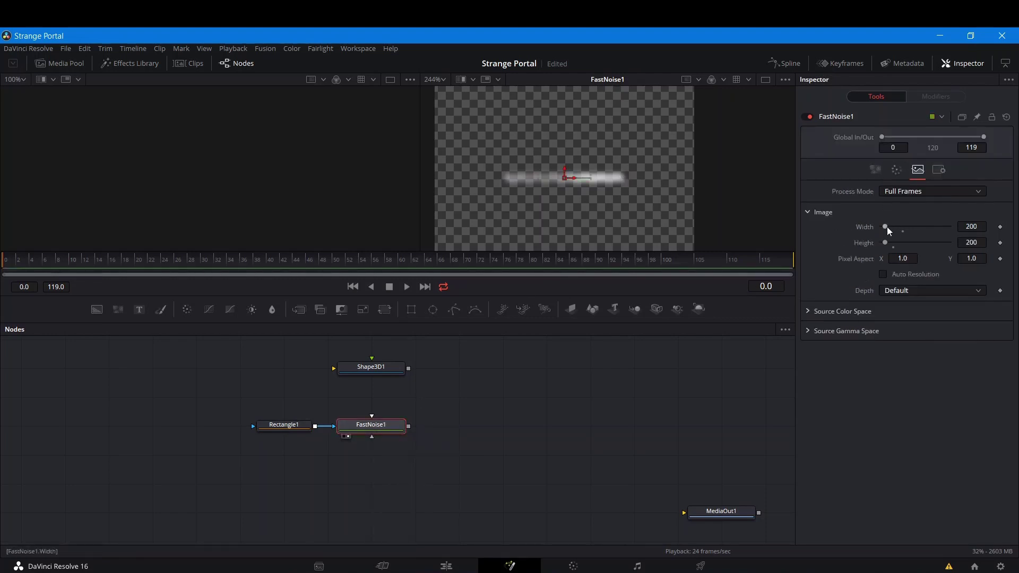
pyautogui.click(875, 169)
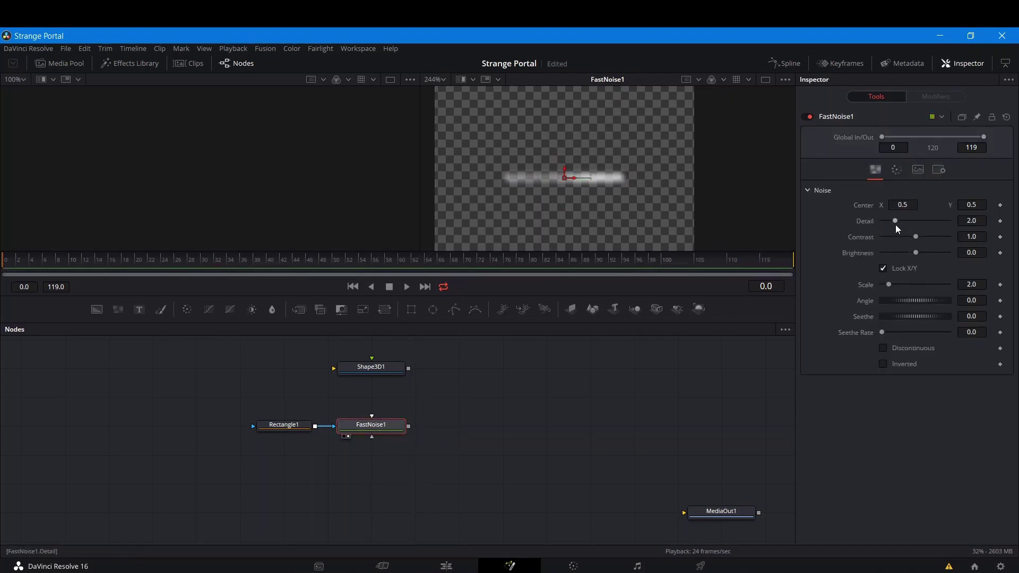
pyautogui.moveTo(895, 221); pyautogui.dragTo(977, 225)
pyautogui.moveTo(915, 236); pyautogui.dragTo(939, 253)
pyautogui.moveTo(890, 286); pyautogui.dragTo(928, 289)
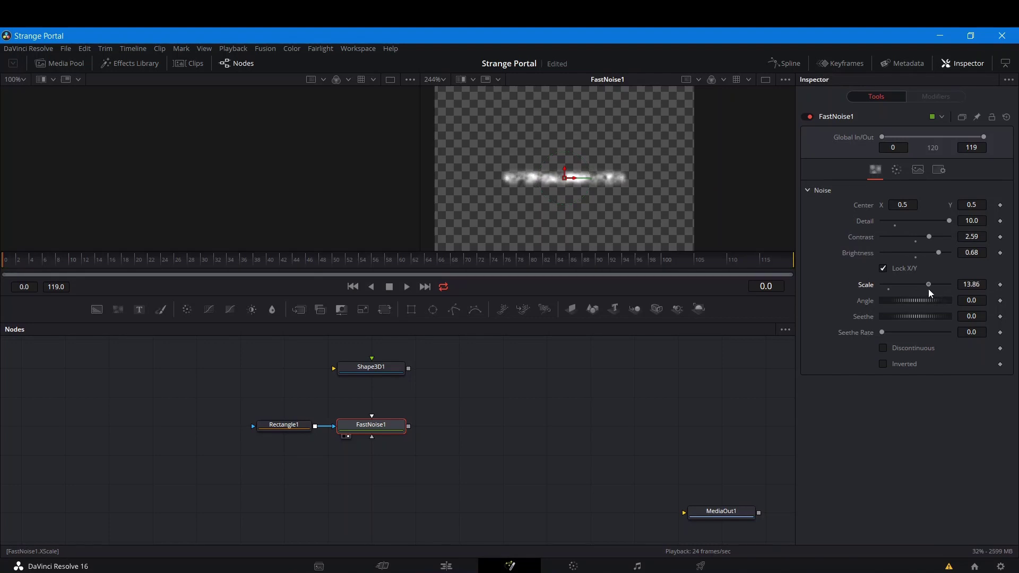
# Make the noise Color 2 yellow-green, Color 1 fully opaque, and adjust Color 1's hue.
pyautogui.click(897, 170)
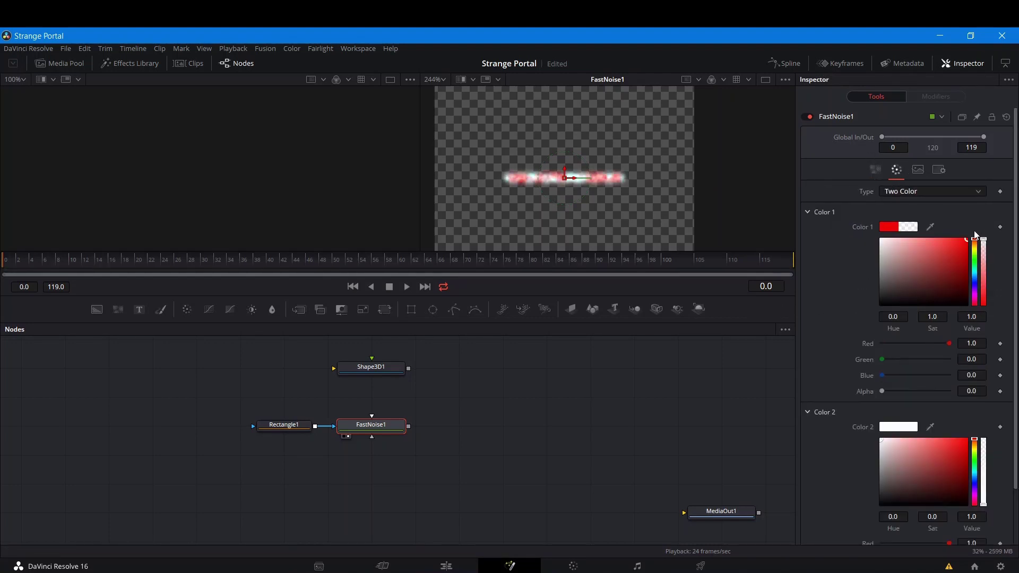
pyautogui.scroll(-2, 903, 362)
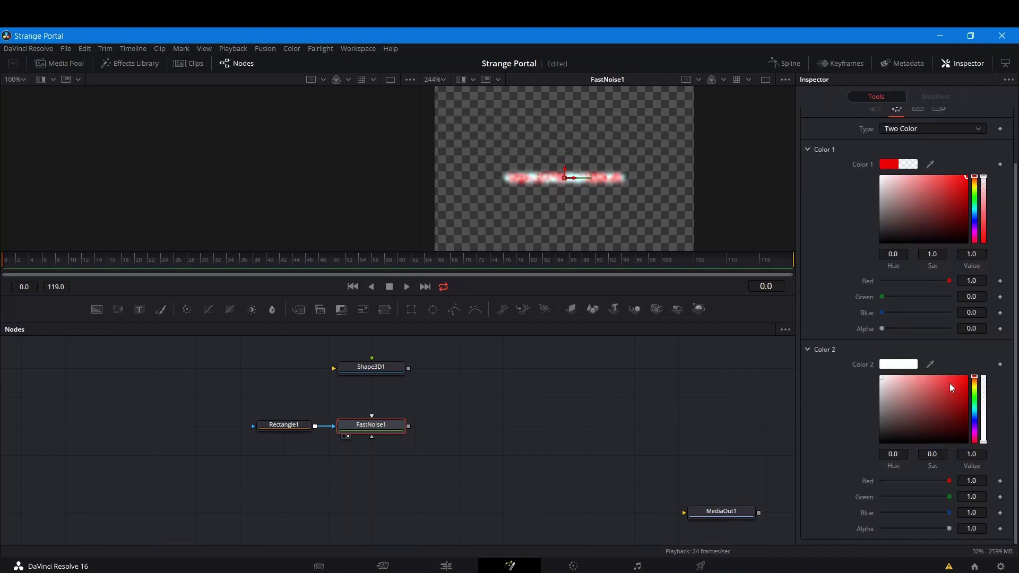
pyautogui.click(975, 396)
pyautogui.moveTo(978, 392); pyautogui.dragTo(966, 377)
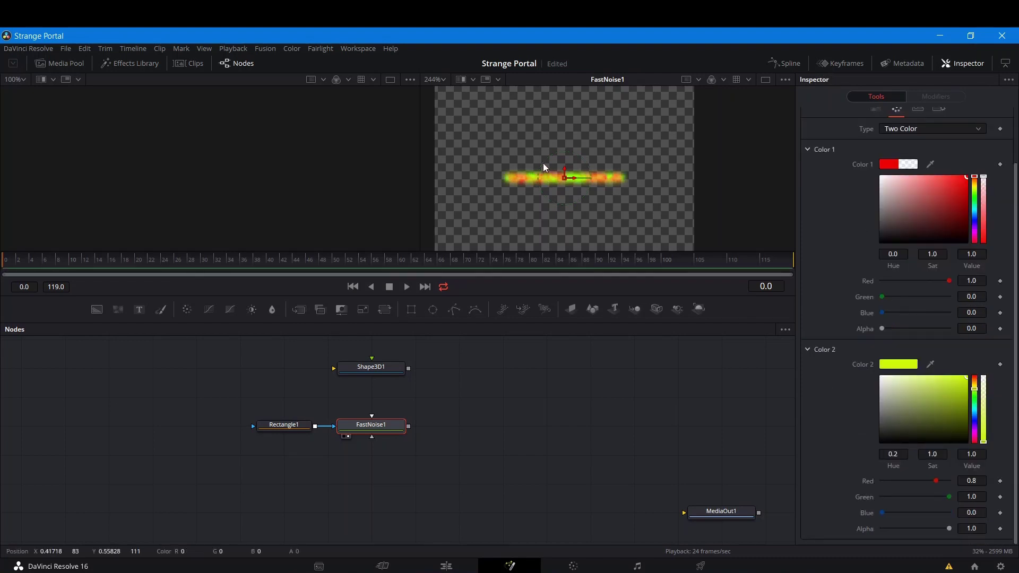
pyautogui.scroll(5, 552, 181)
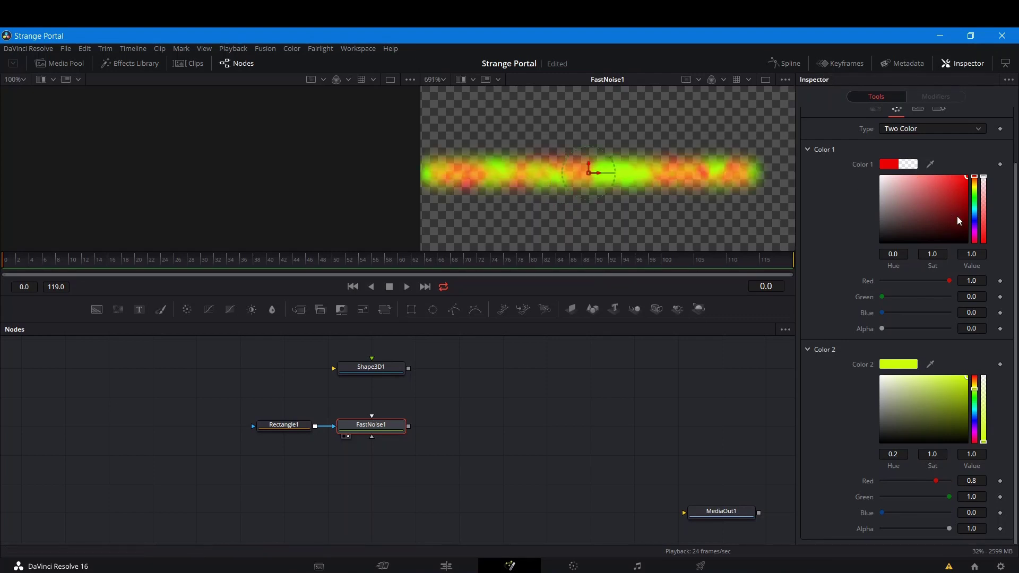
pyautogui.moveTo(882, 329); pyautogui.dragTo(950, 329)
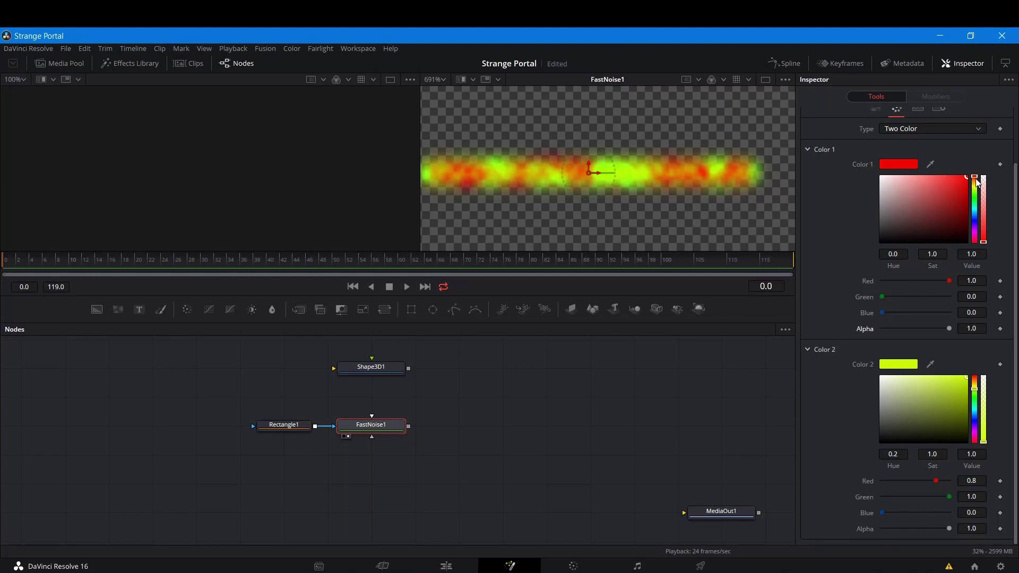
pyautogui.moveTo(975, 179); pyautogui.dragTo(977, 176)
pyautogui.click(458, 434)
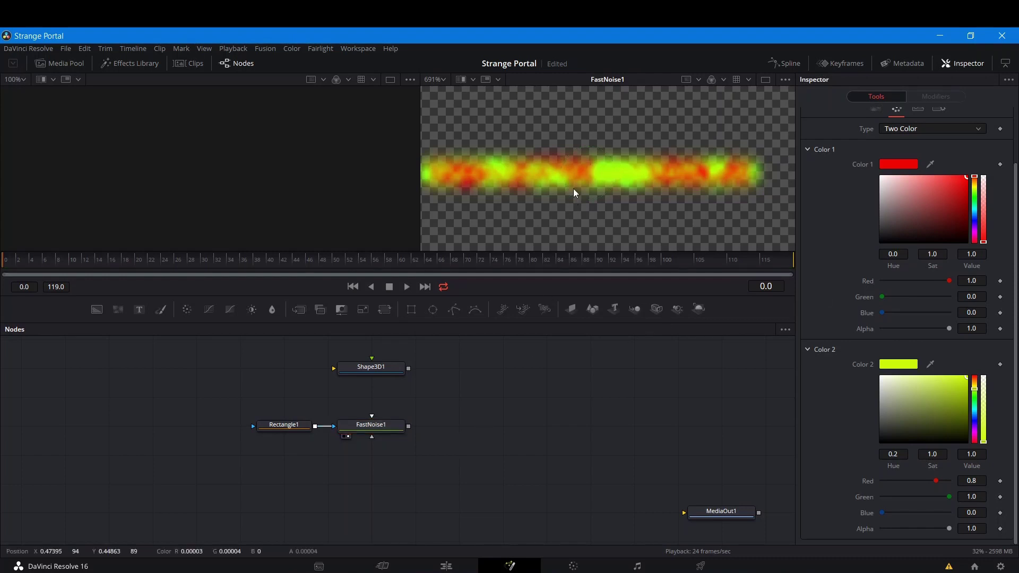
pyautogui.scroll(-2, 547, 177)
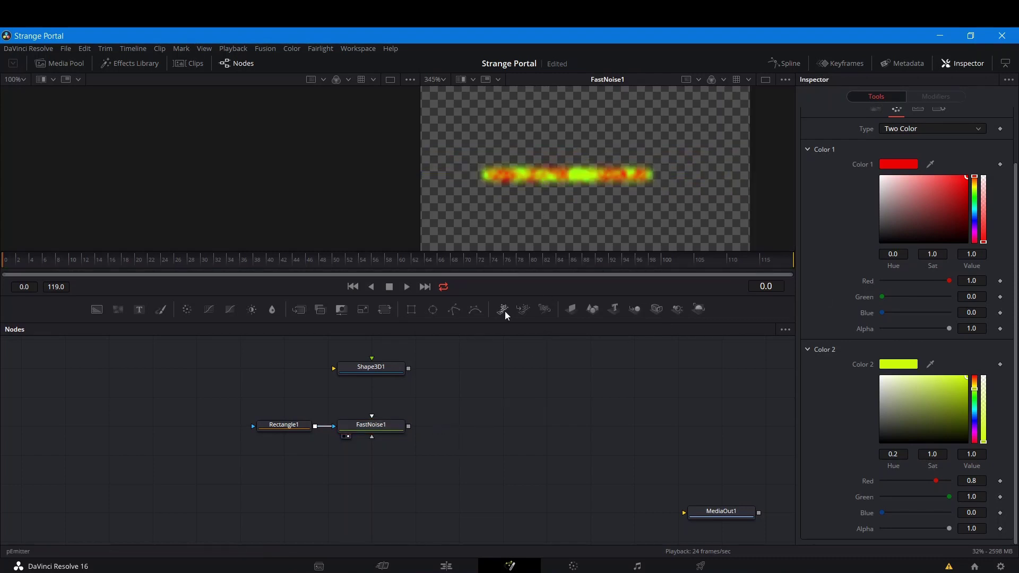
# Add pEmitter1 with a linked pRender1 placed to its right.
pyautogui.moveTo(505, 311); pyautogui.dragTo(477, 435)
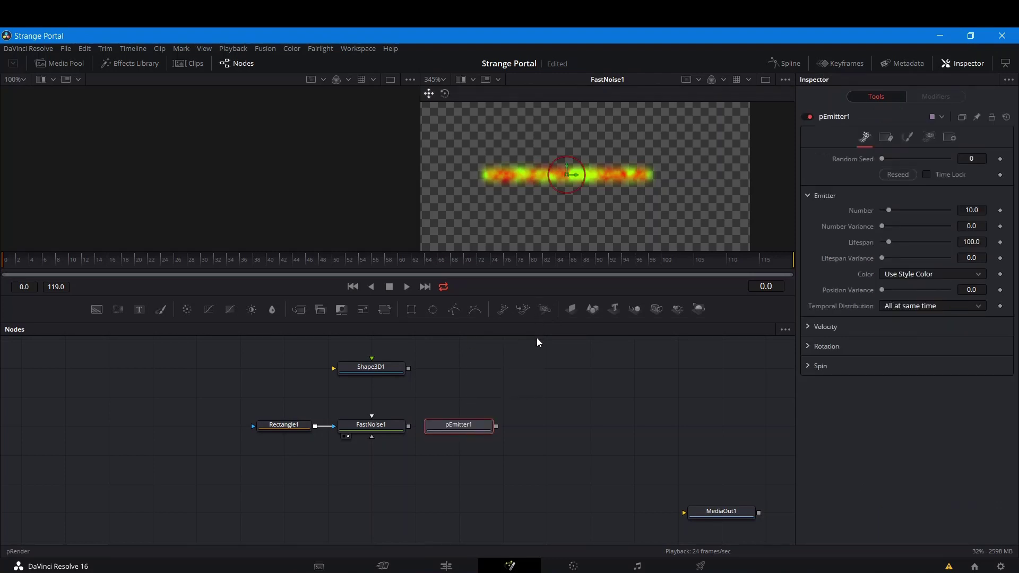
pyautogui.click(537, 308)
pyautogui.moveTo(543, 425); pyautogui.dragTo(679, 425)
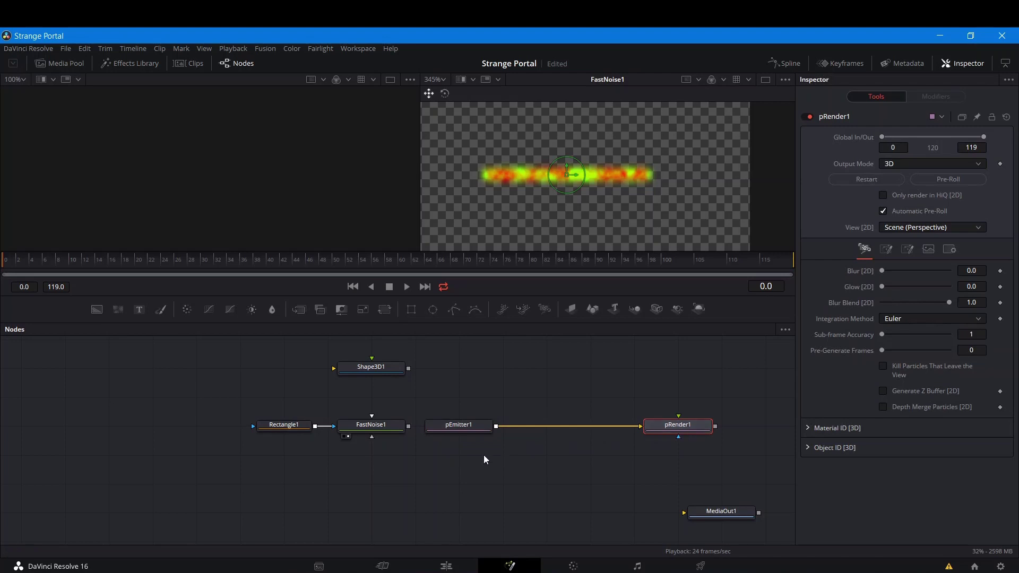
# Set pEmitter1's emission Region to Mesh with Region Type Surface.
pyautogui.click(454, 433)
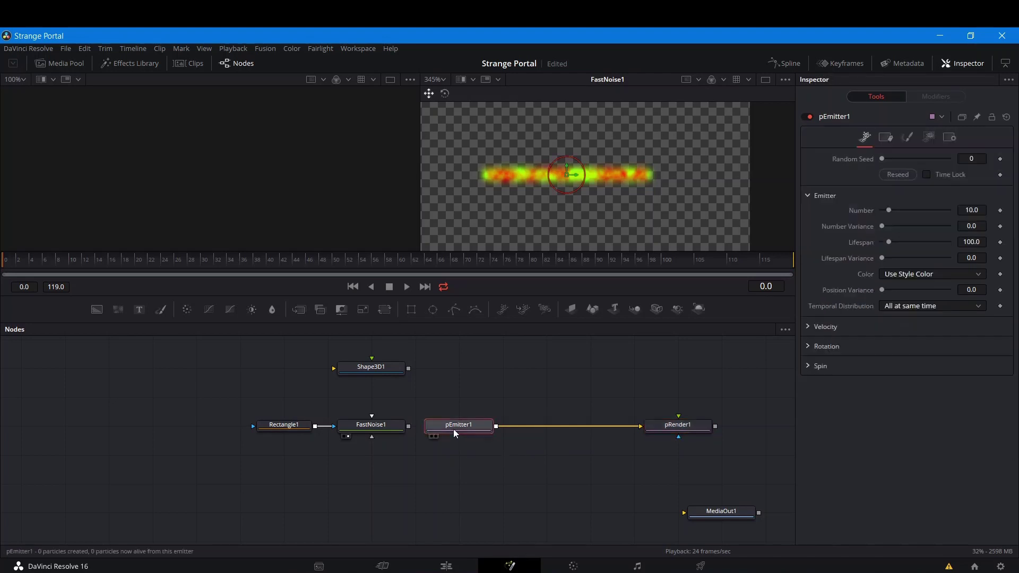
pyautogui.click(930, 138)
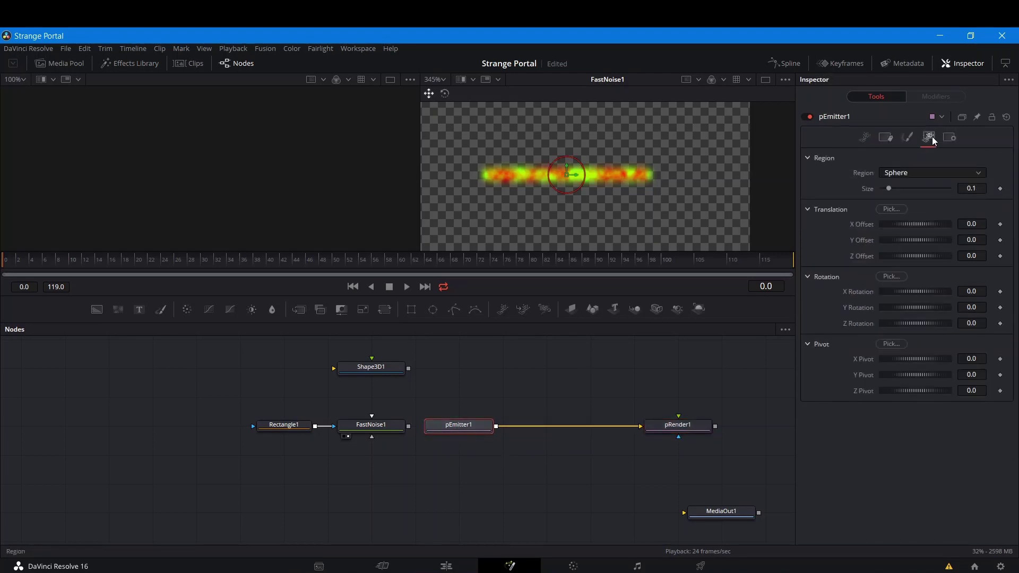
pyautogui.click(917, 173)
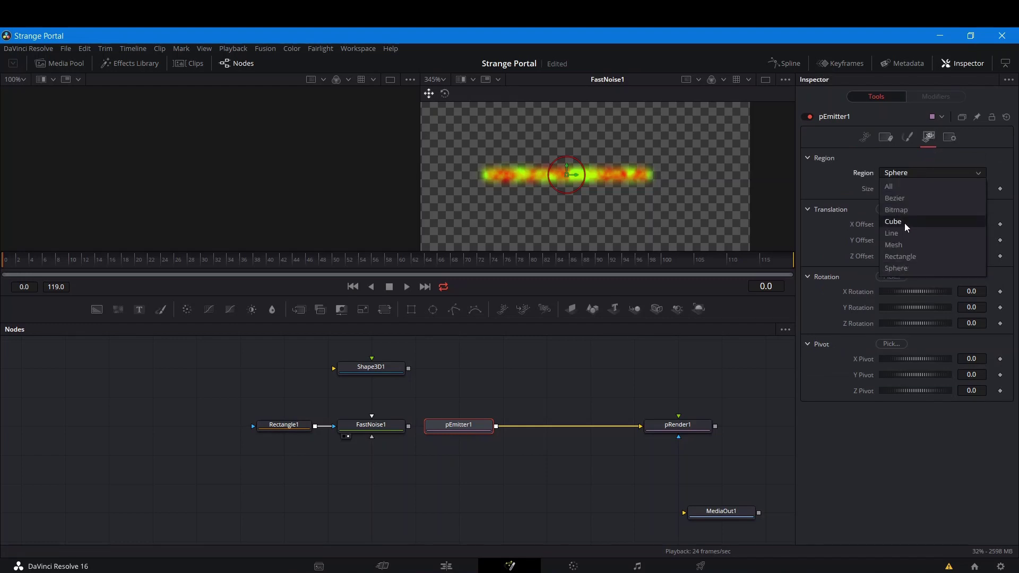
pyautogui.click(898, 245)
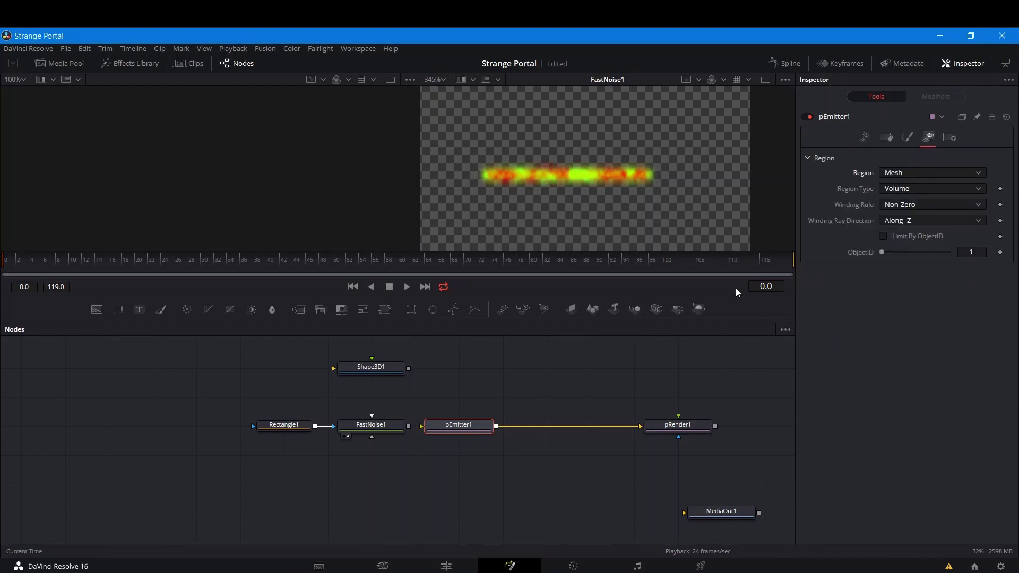
pyautogui.click(898, 192)
pyautogui.click(898, 204)
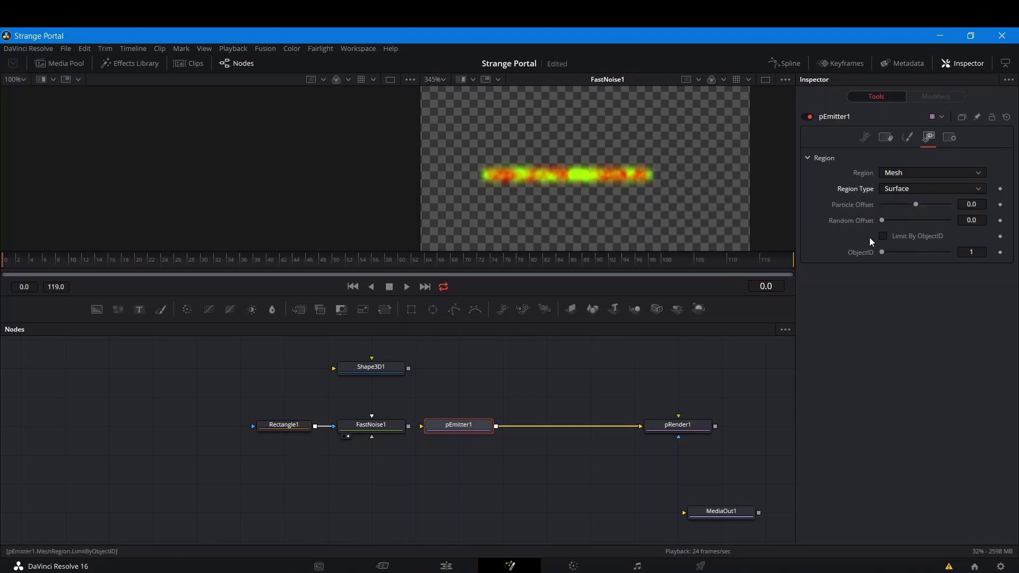
# Set Random Offset to about 0.031 and connect Shape3D1 as the emitter's mesh input.
pyautogui.click(983, 220)
pyautogui.write('0.1')
pyautogui.press('Return')
pyautogui.moveTo(890, 221); pyautogui.dragTo(884, 220)
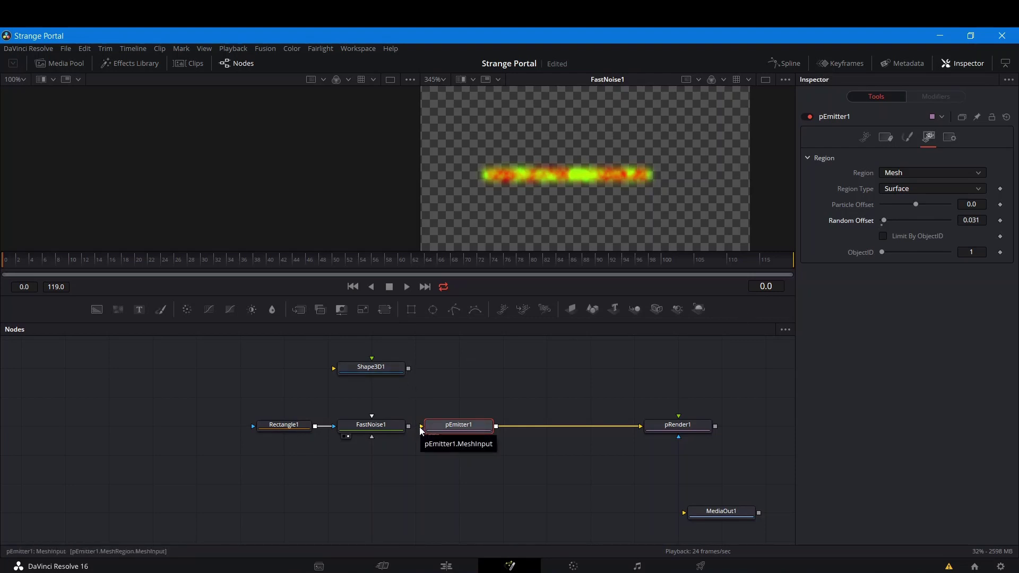
pyautogui.moveTo(420, 431); pyautogui.dragTo(455, 381)
# Play the composition to preview the particles emitted from the cylinder.
pyautogui.click(435, 438)
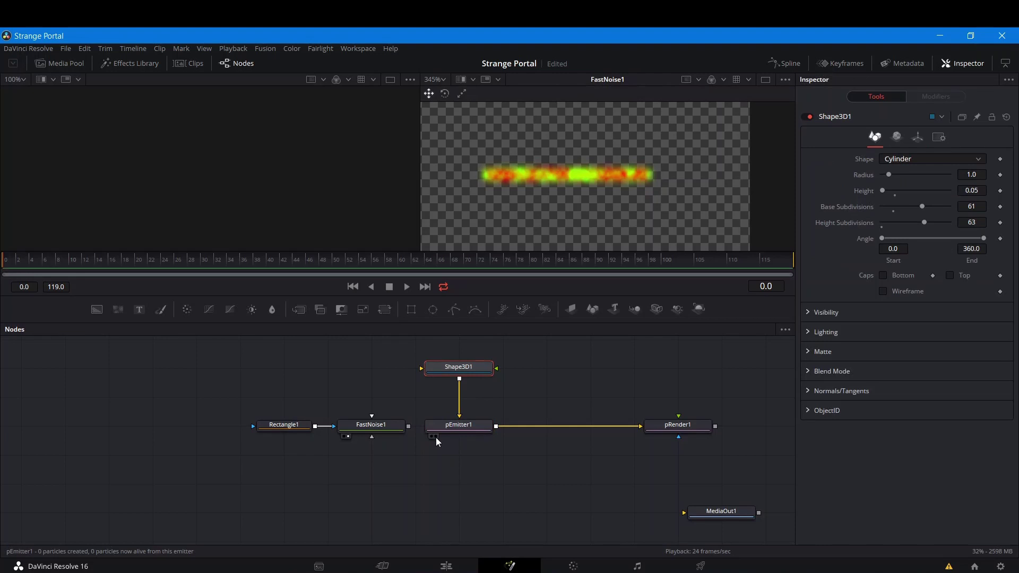
pyautogui.press('space')
pyautogui.press('space')
pyautogui.click(445, 428)
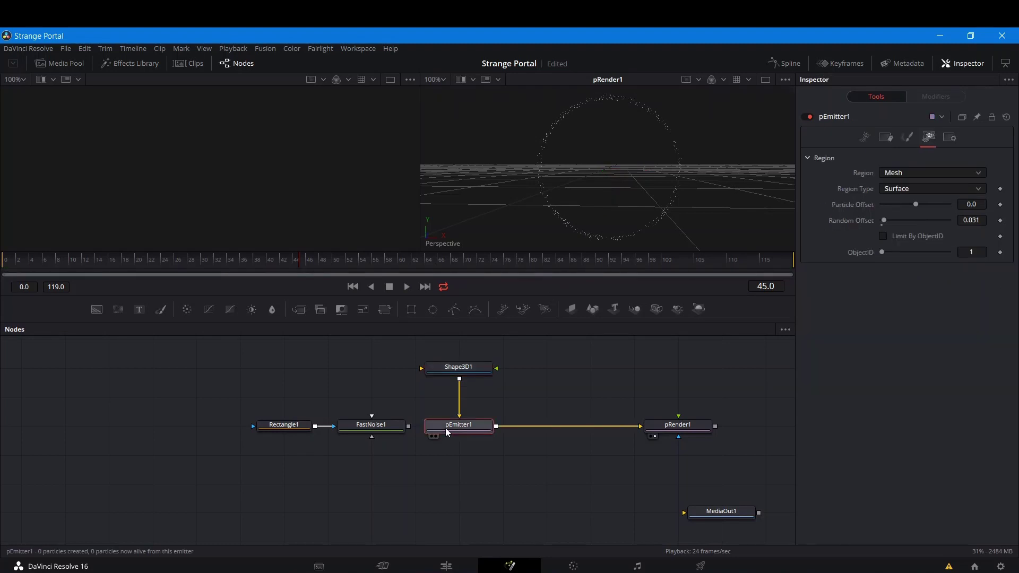
# Switch pEmitter1's particles to Bitmap style with FastNoise1 as the bitmap.
pyautogui.click(907, 139)
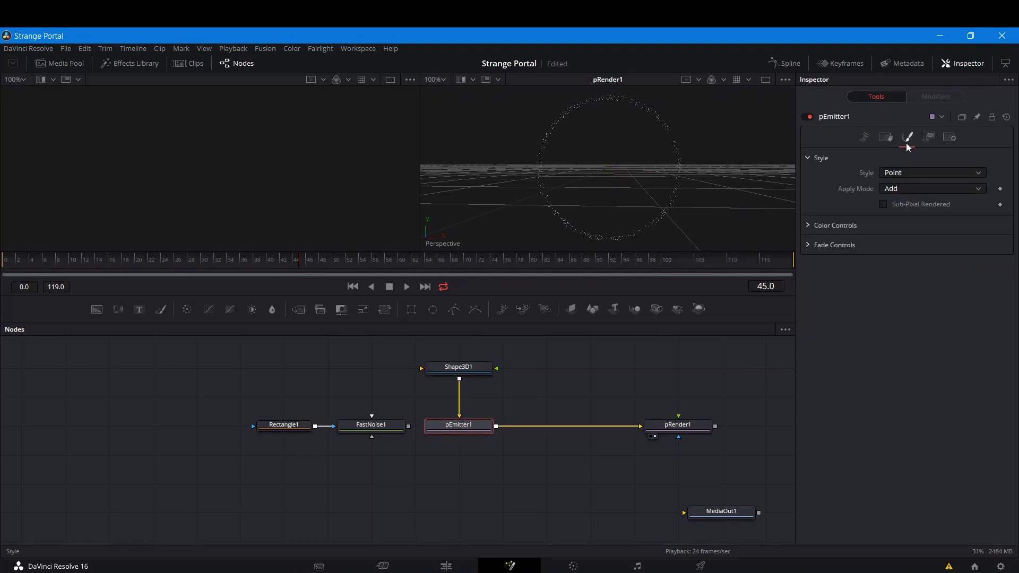
pyautogui.click(899, 173)
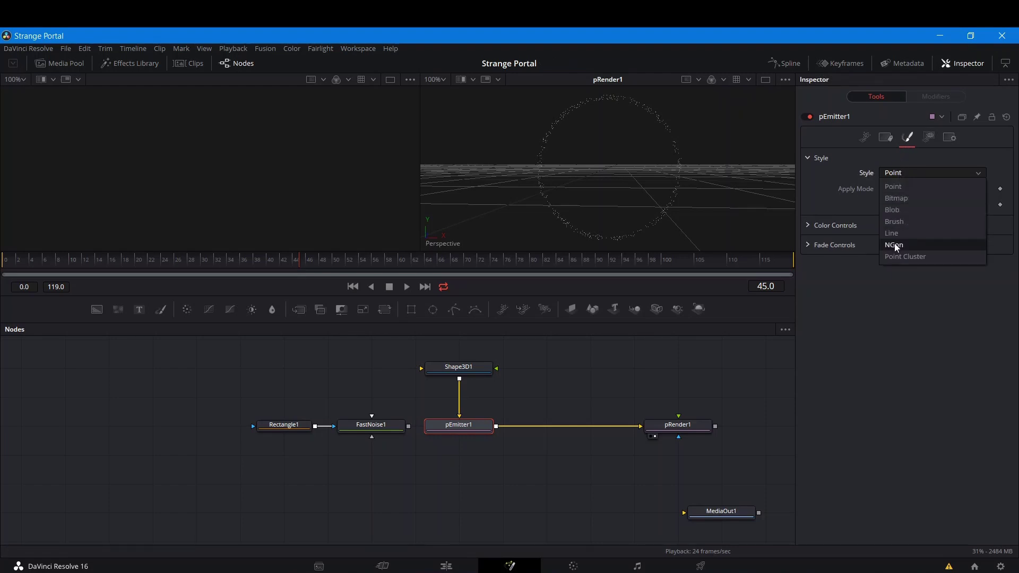
pyautogui.click(907, 198)
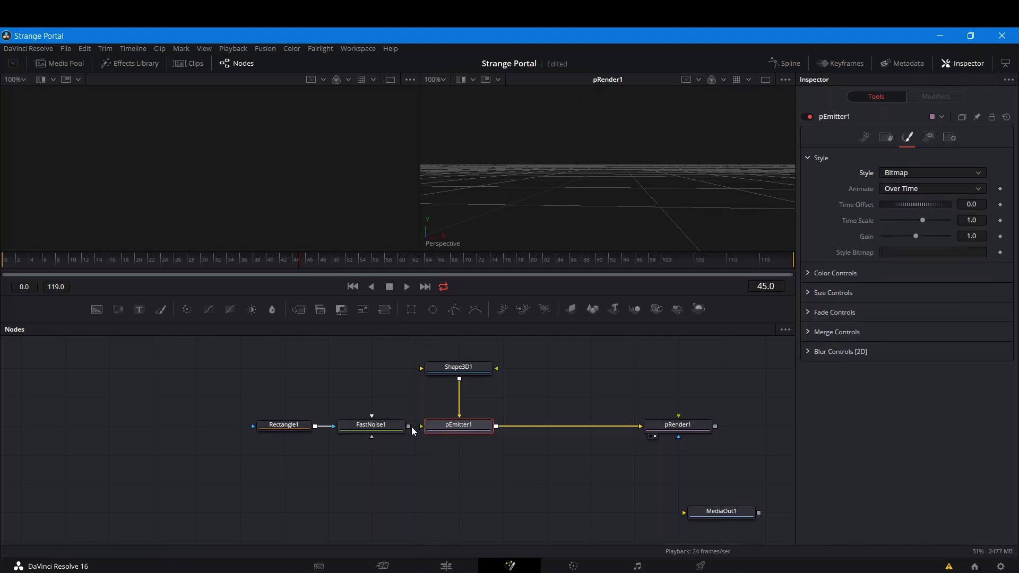
pyautogui.moveTo(409, 426); pyautogui.dragTo(434, 432)
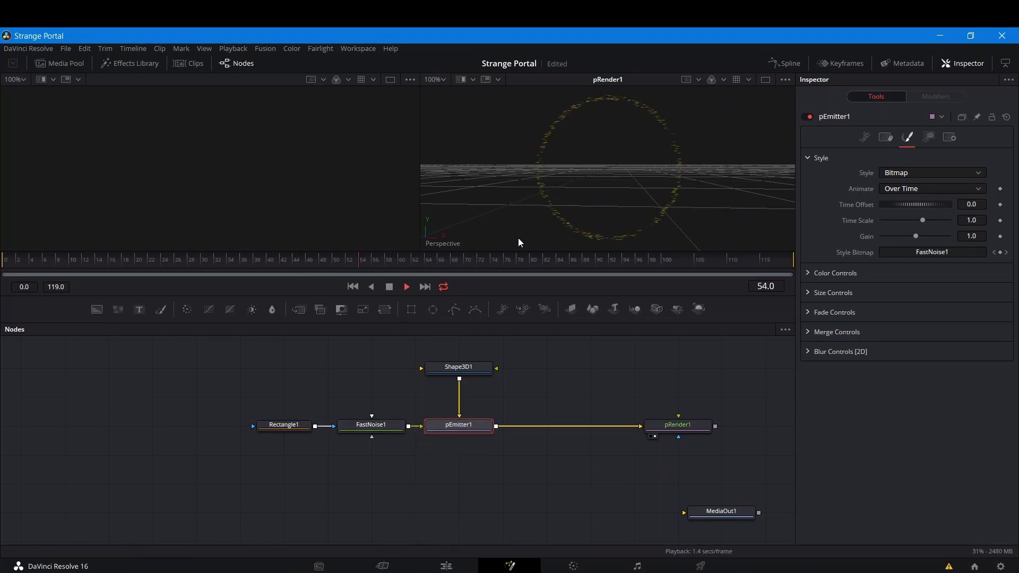
pyautogui.scroll(2, 537, 165)
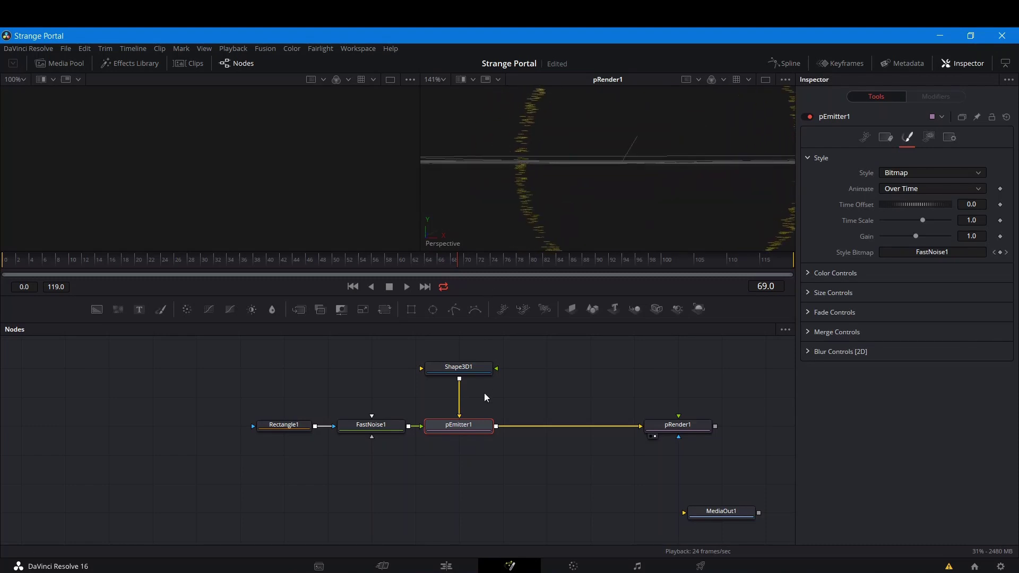
# Add a pVortex node via the 'pv' search and insert it between pEmitter1 and pRender1.
pyautogui.moveTo(523, 403); pyautogui.dragTo(344, 399)
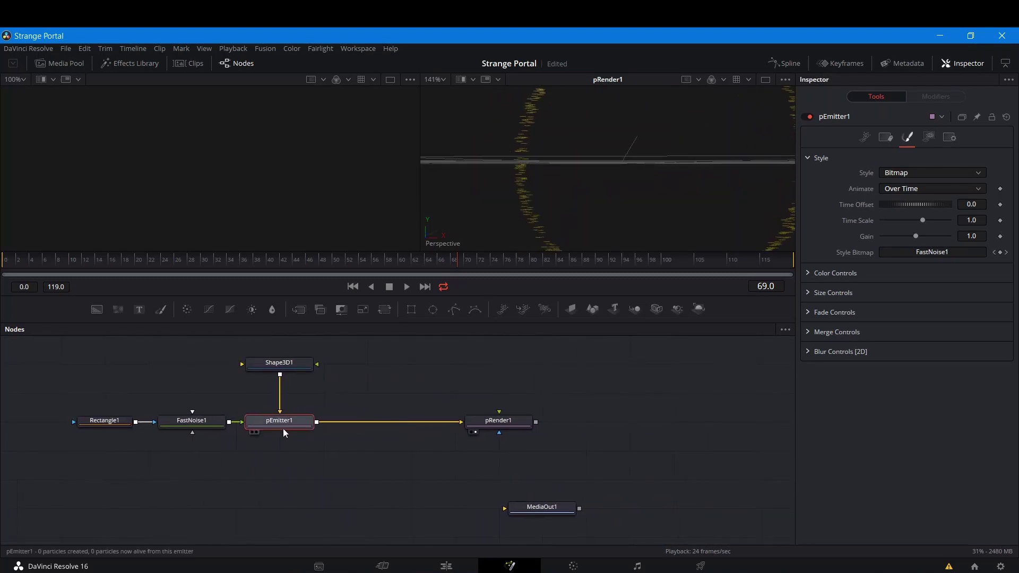
pyautogui.click(291, 476)
pyautogui.hotkey('shift', 'space')
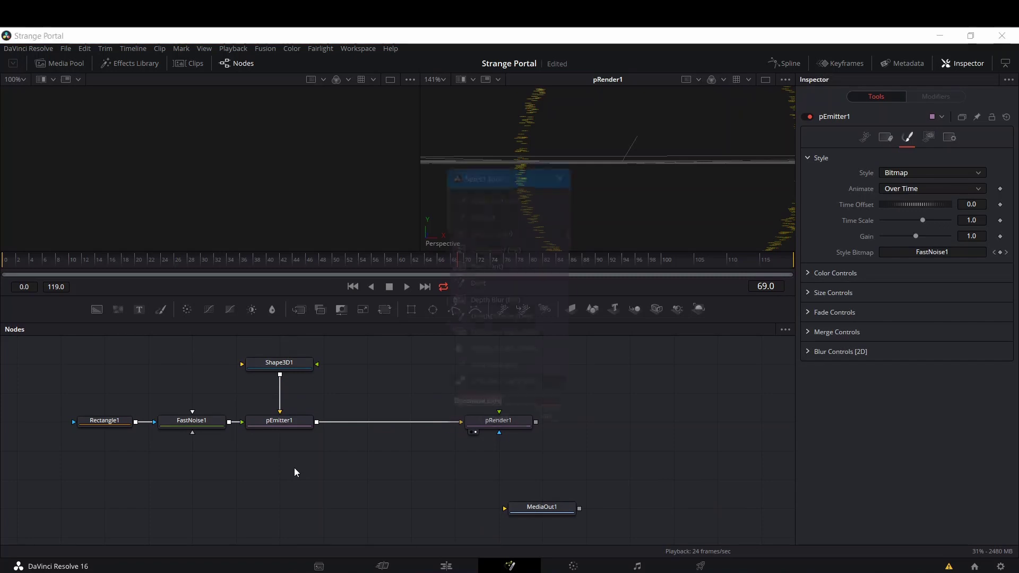
pyautogui.write('p')
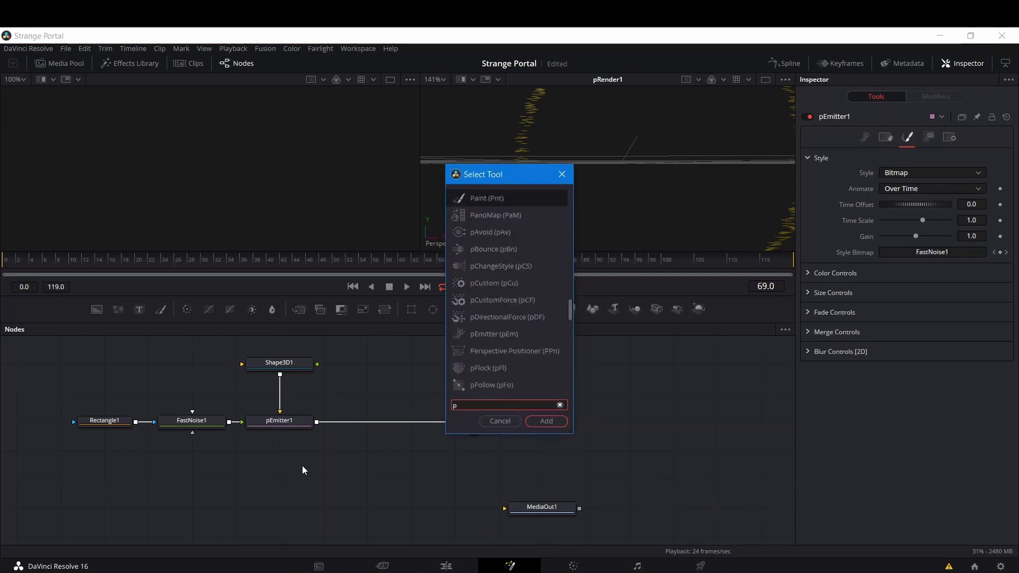
pyautogui.write('v')
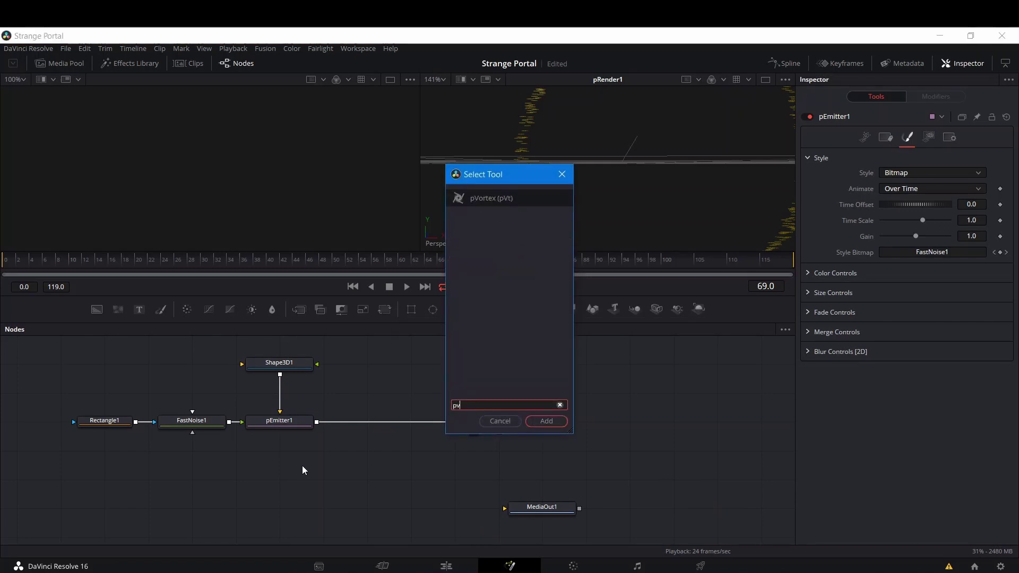
pyautogui.click(546, 422)
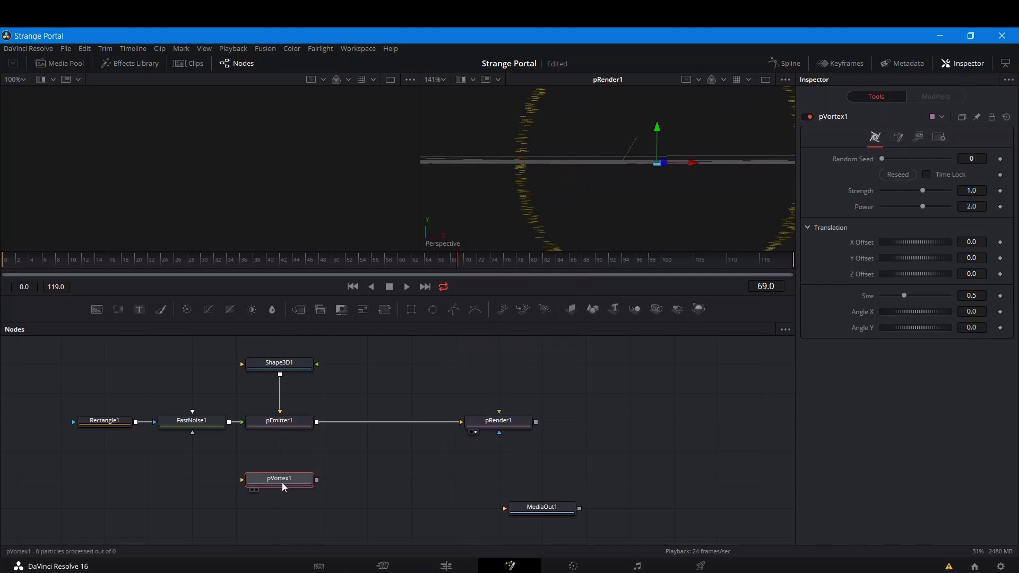
pyautogui.moveTo(282, 482); pyautogui.dragTo(363, 428)
pyautogui.moveTo(499, 429); pyautogui.dragTo(579, 429)
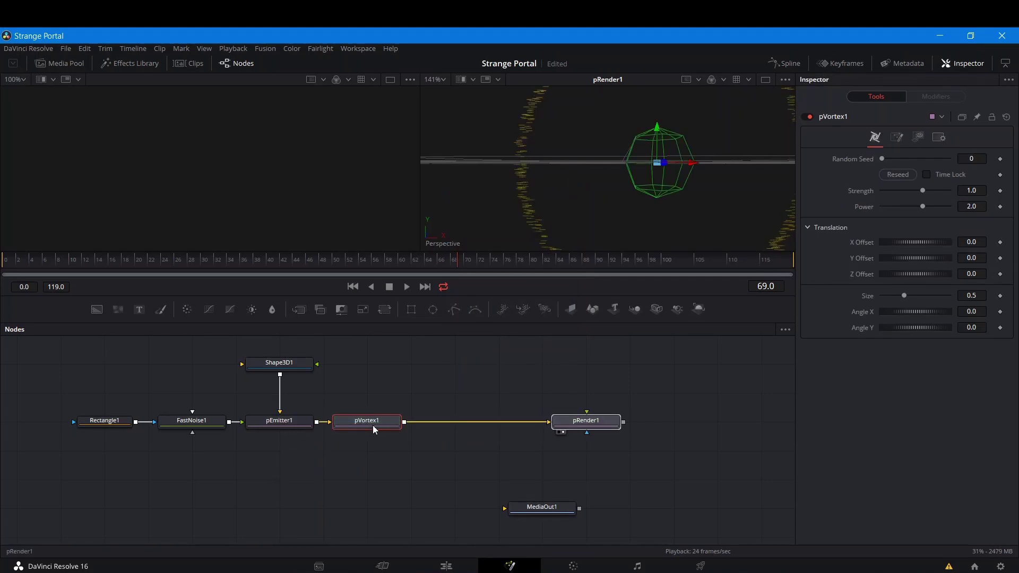
# Give pVortex1 Size 1.5 and raise its Strength to about 5, then preview playback.
pyautogui.click(342, 424)
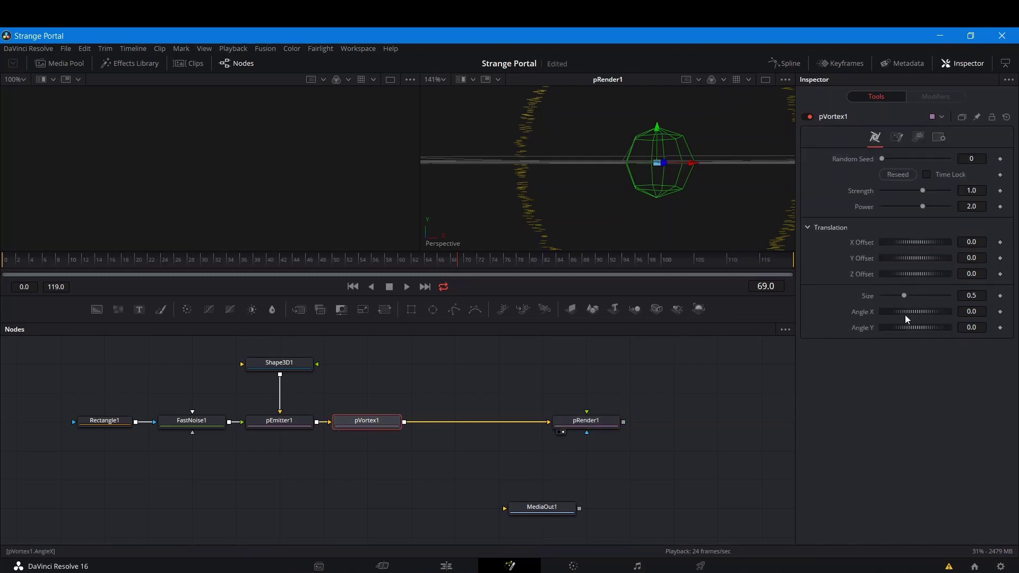
pyautogui.moveTo(906, 295); pyautogui.dragTo(952, 292)
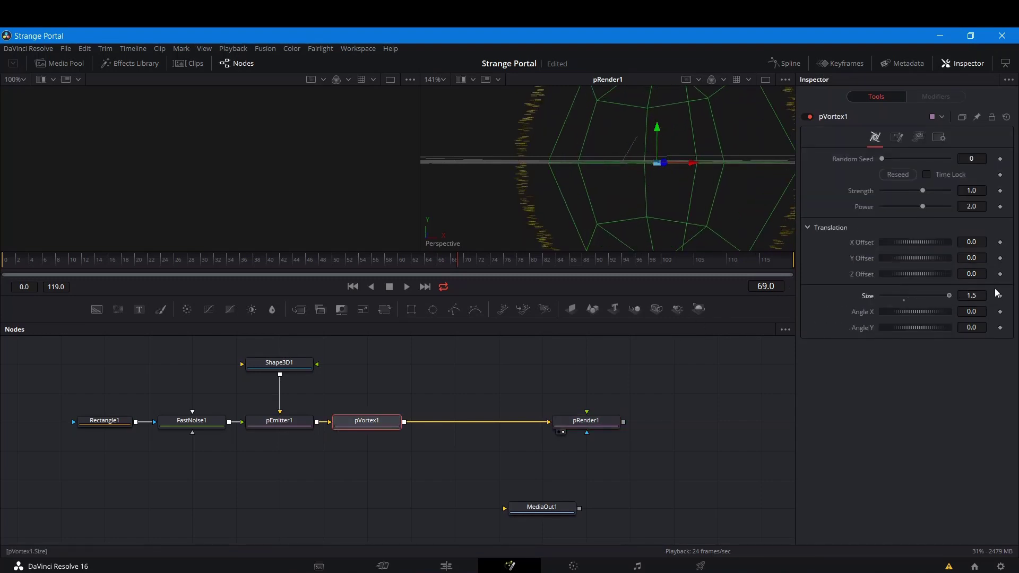
pyautogui.moveTo(922, 190); pyautogui.dragTo(1015, 193)
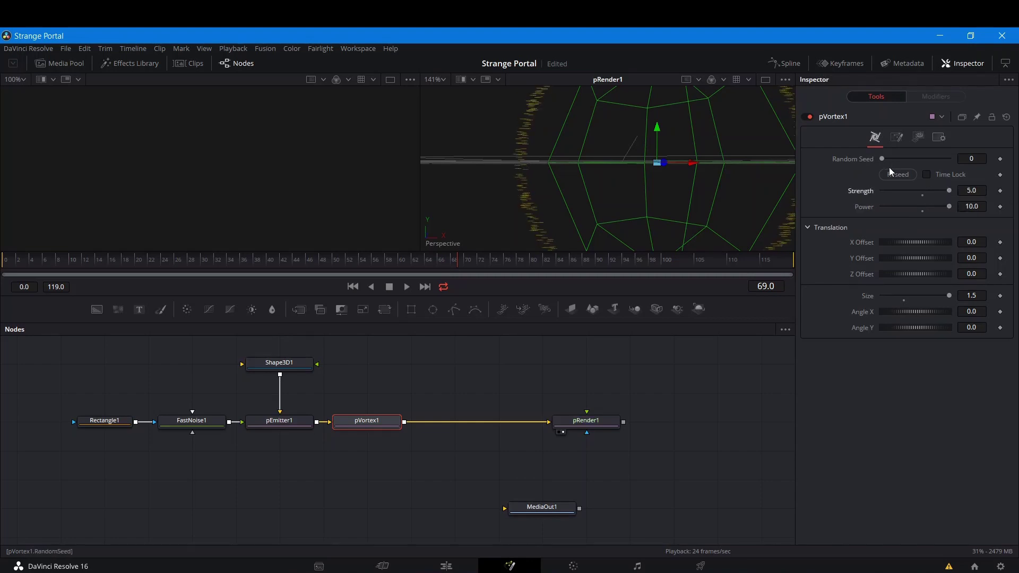
pyautogui.press('space')
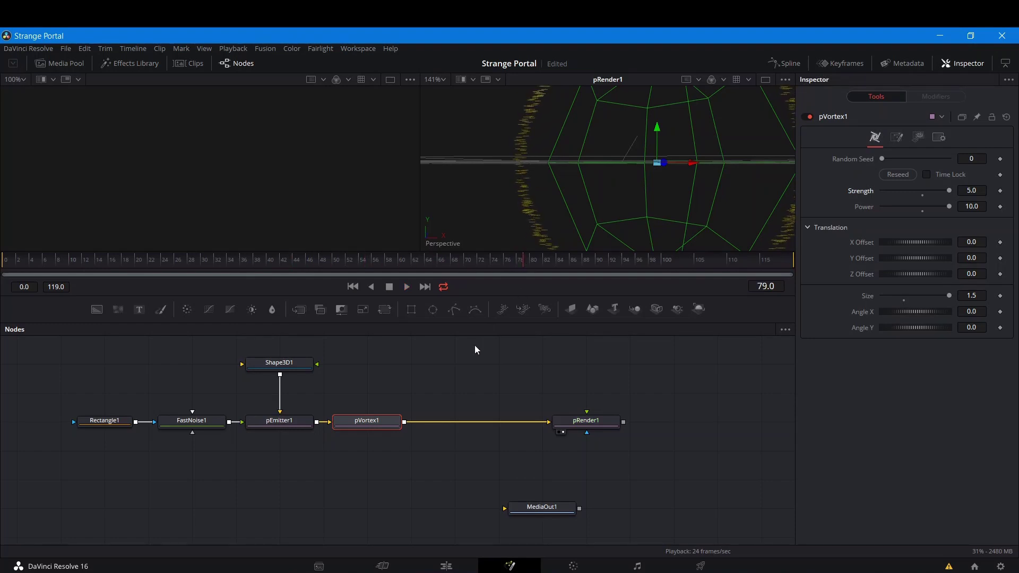
# Set pEmitter1's particle Rotation Mode to Rotation Relative to Motion.
pyautogui.click(267, 421)
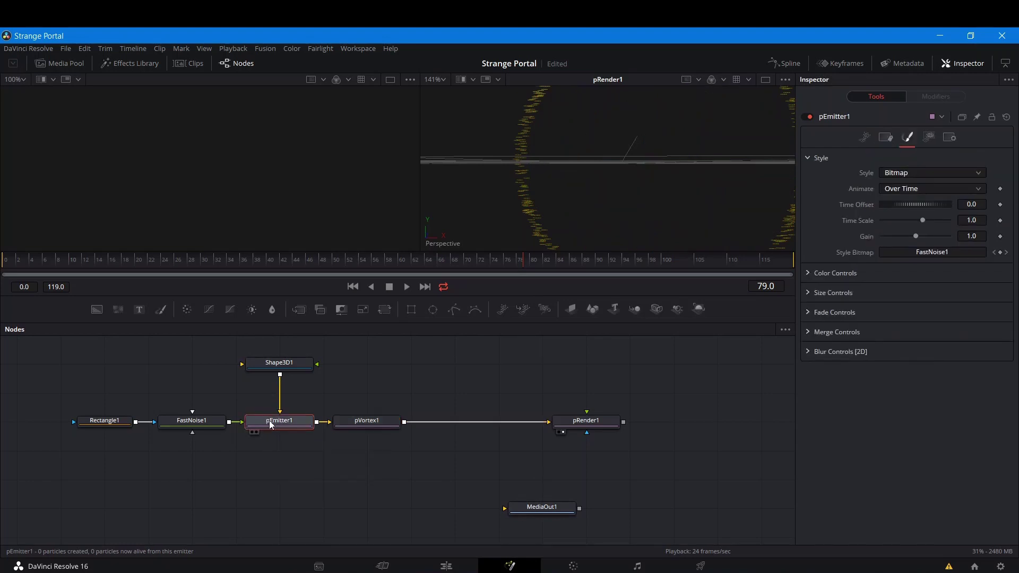
pyautogui.moveTo(270, 424)
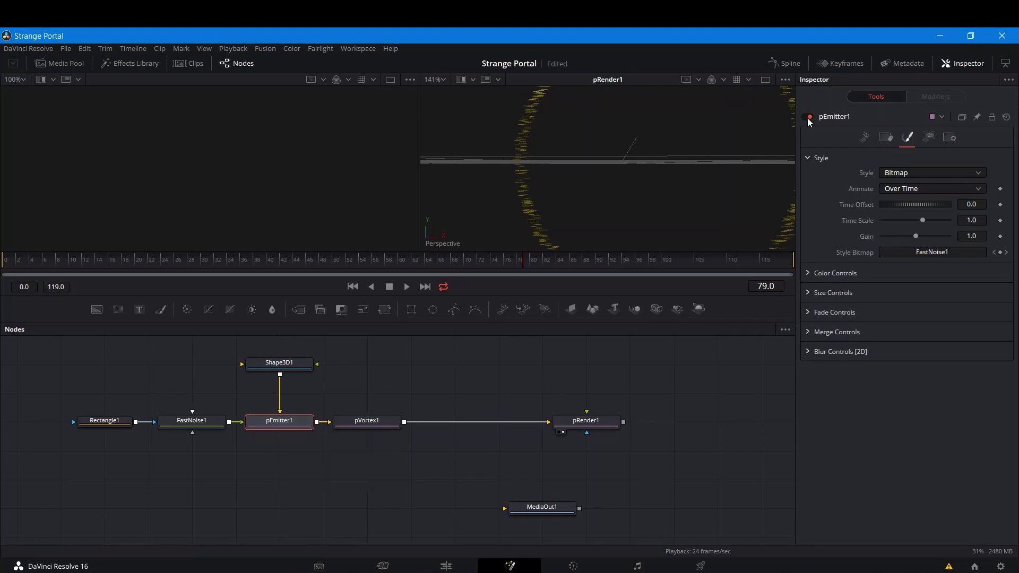
pyautogui.click(862, 141)
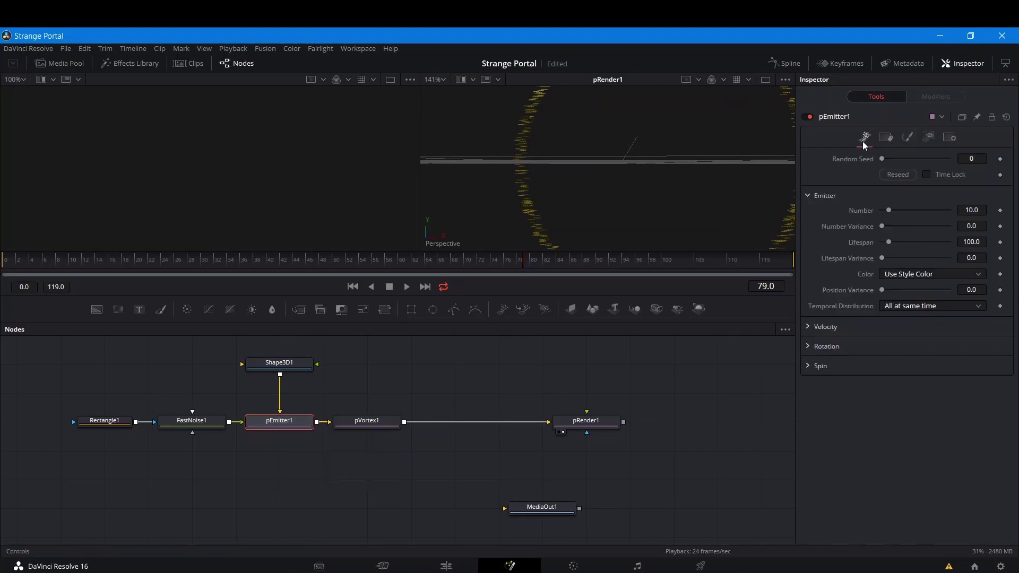
pyautogui.click(807, 346)
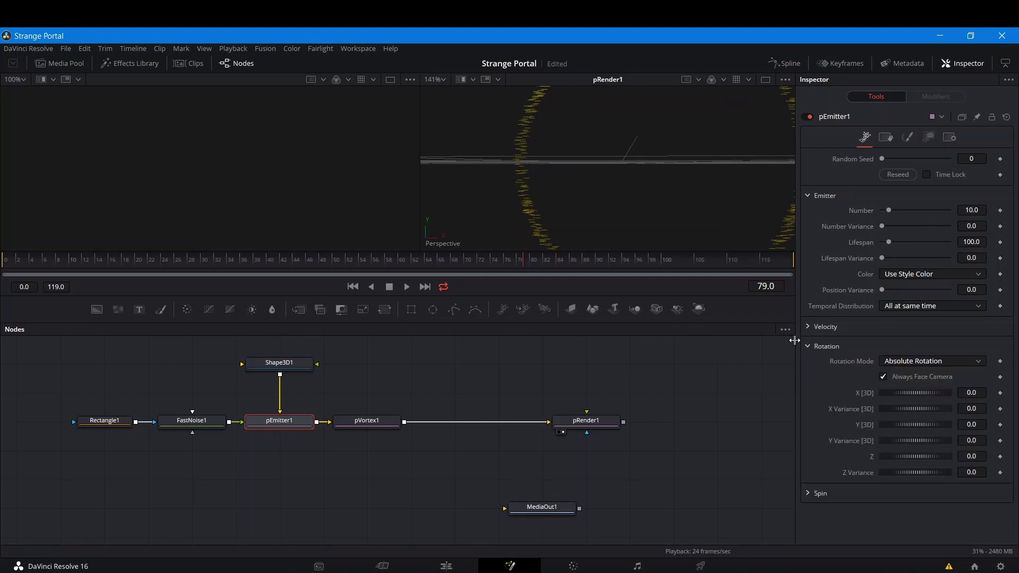
pyautogui.click(902, 361)
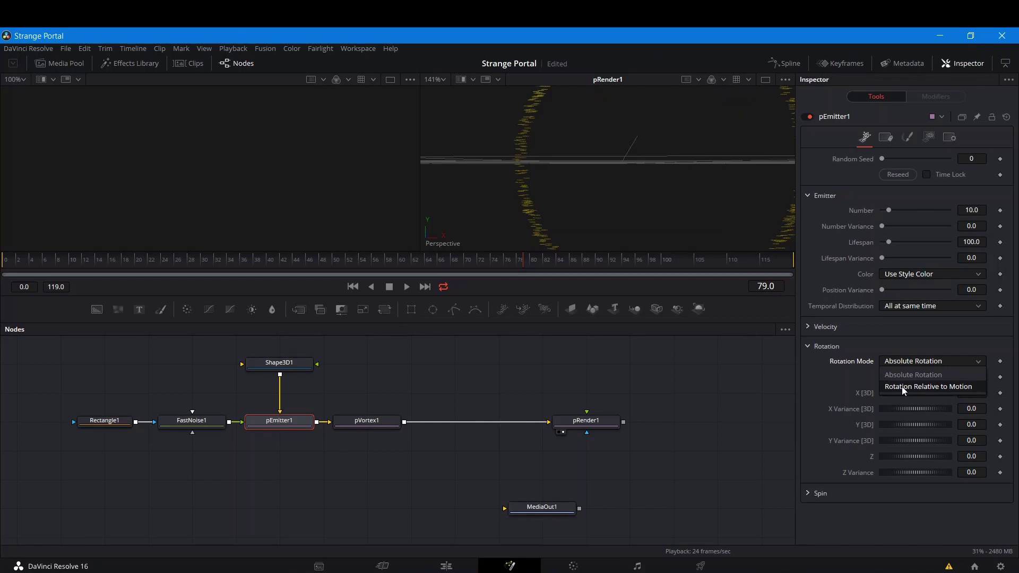
pyautogui.click(902, 386)
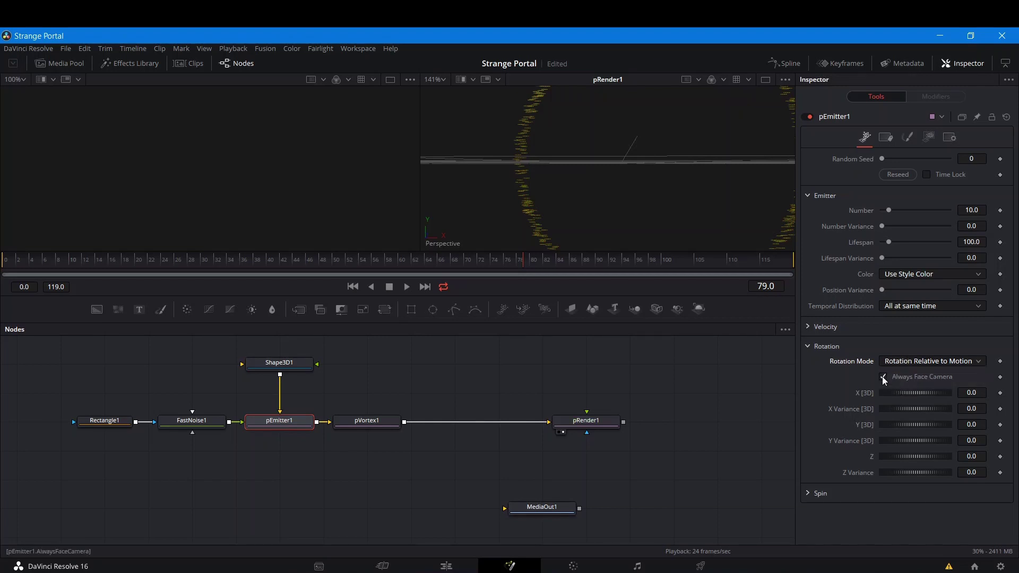
# Turn Always Face Camera off, preview the particles, then switch it back on.
pyautogui.click(882, 377)
pyautogui.press('space')
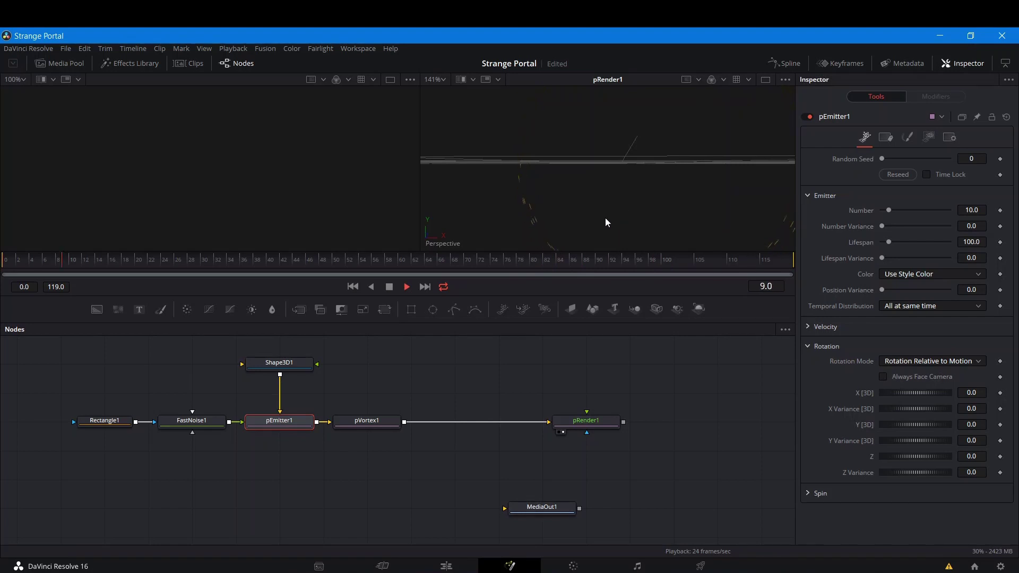
pyautogui.press('space')
pyautogui.moveTo(543, 201); pyautogui.dragTo(527, 216)
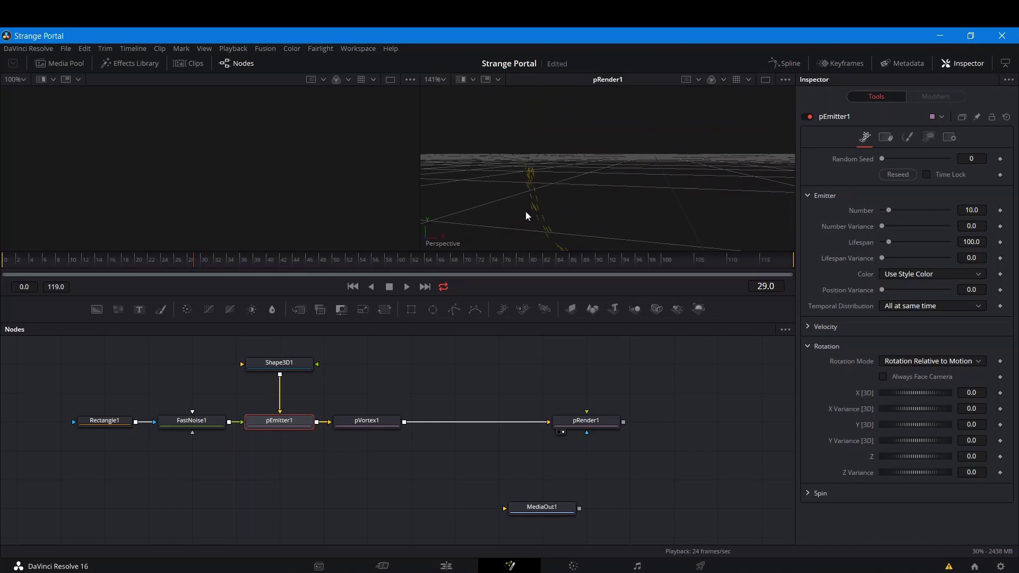
pyautogui.click(883, 377)
# Turn off Always Face Camera and disable lighting in the 3D viewer's 3D Options.
pyautogui.click(883, 376)
pyautogui.rightClick(568, 206)
pyautogui.moveTo(600, 249)
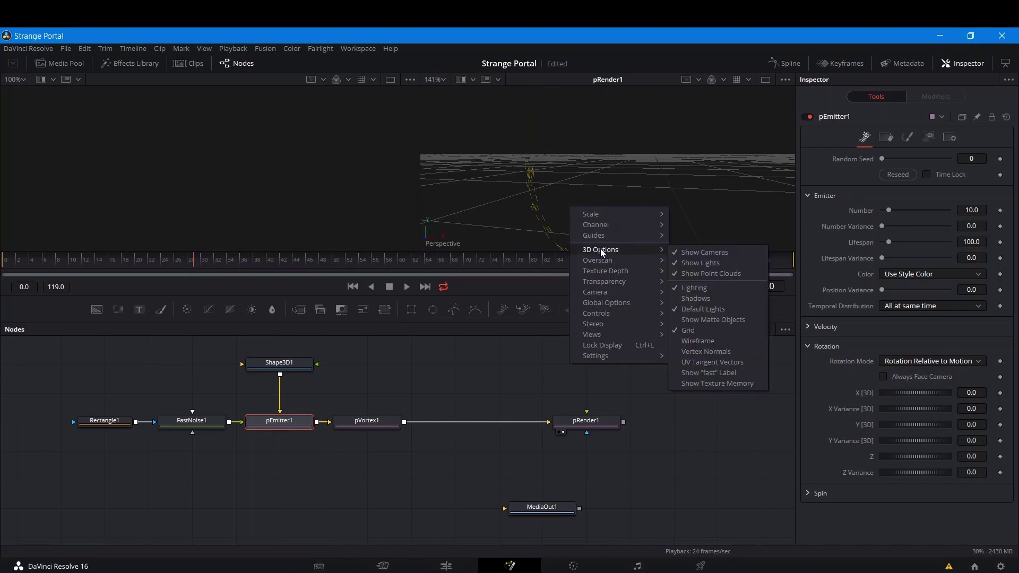
pyautogui.click(679, 289)
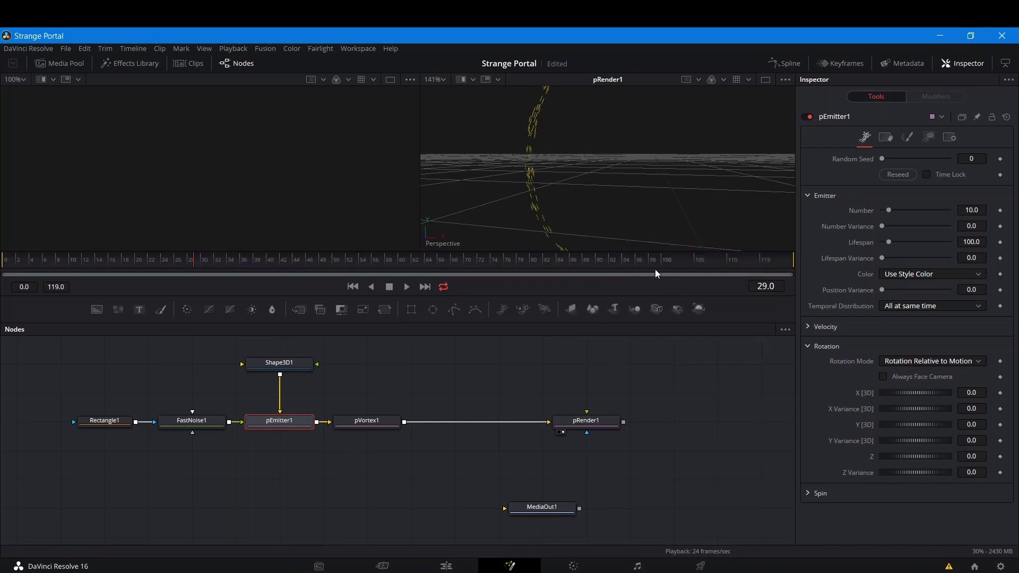
# Orbit and zoom out the viewer until the whole particle ring is visible.
pyautogui.moveTo(562, 211); pyautogui.dragTo(608, 196)
pyautogui.scroll(-3, 608, 196)
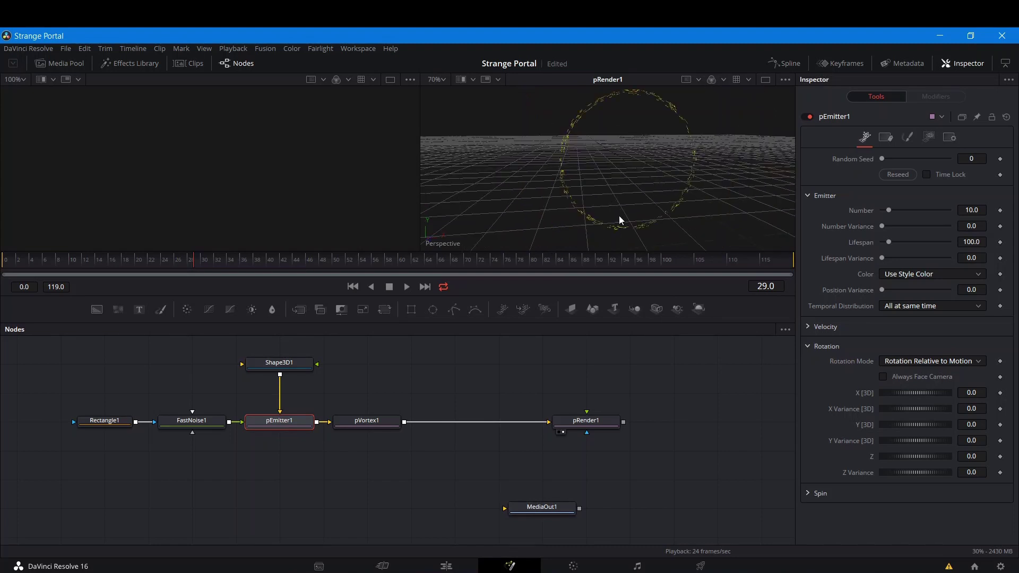
pyautogui.moveTo(683, 219); pyautogui.dragTo(596, 208)
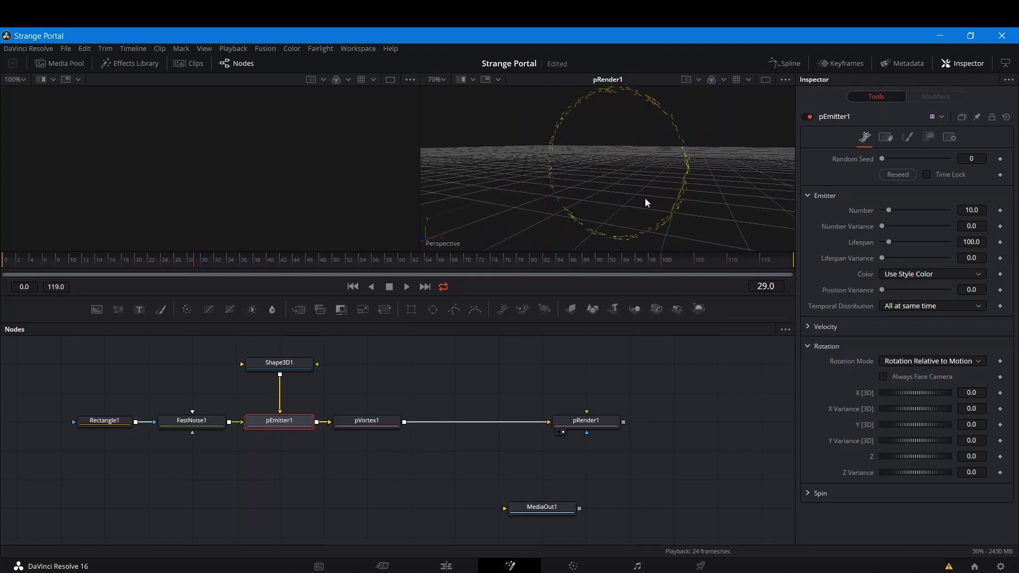
pyautogui.moveTo(647, 202); pyautogui.dragTo(569, 214)
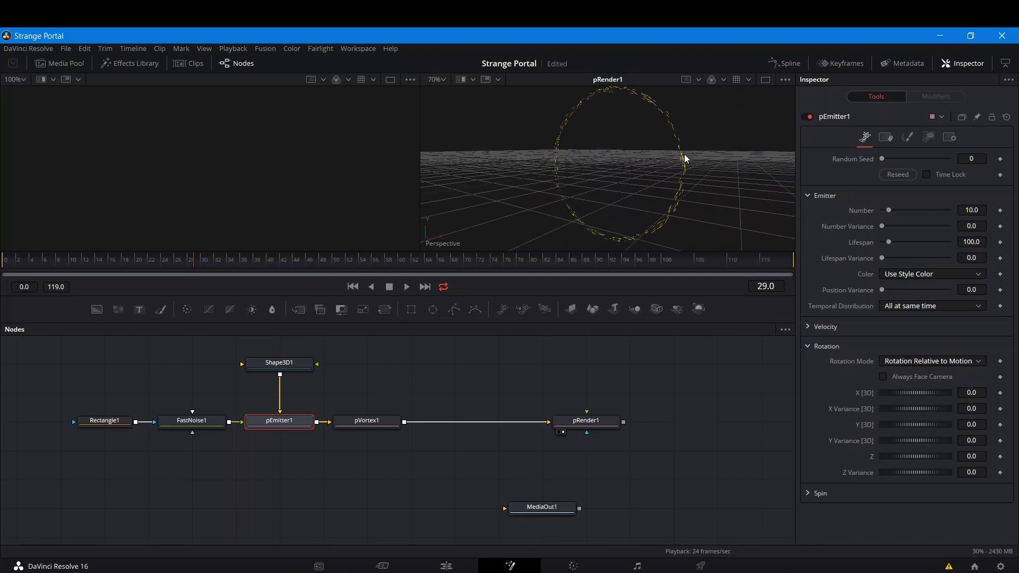
# Shrink the Shape3D1 cylinder Radius from 1.0 to 0.71 and play back the smaller ring.
pyautogui.click(365, 423)
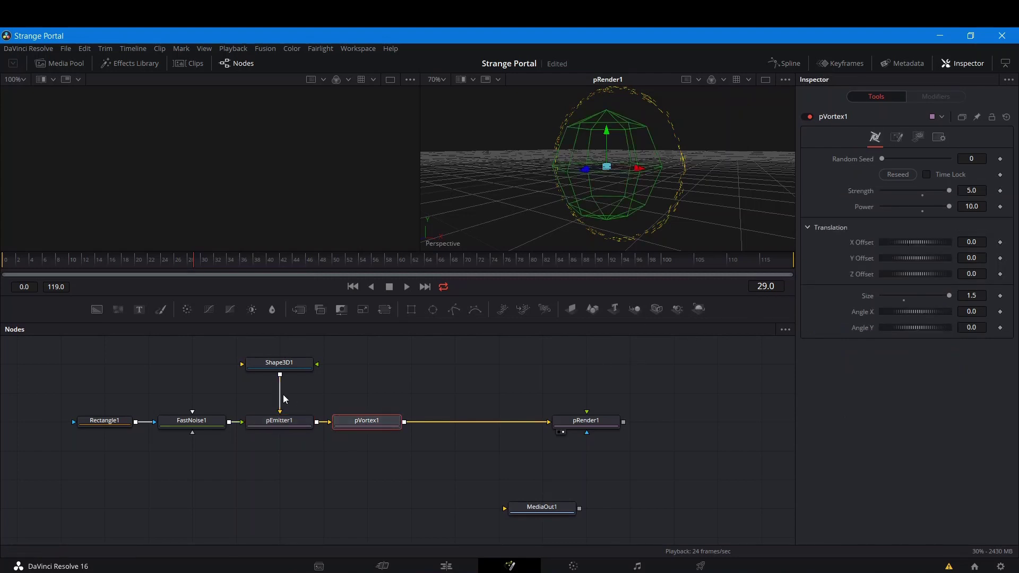
pyautogui.click(277, 370)
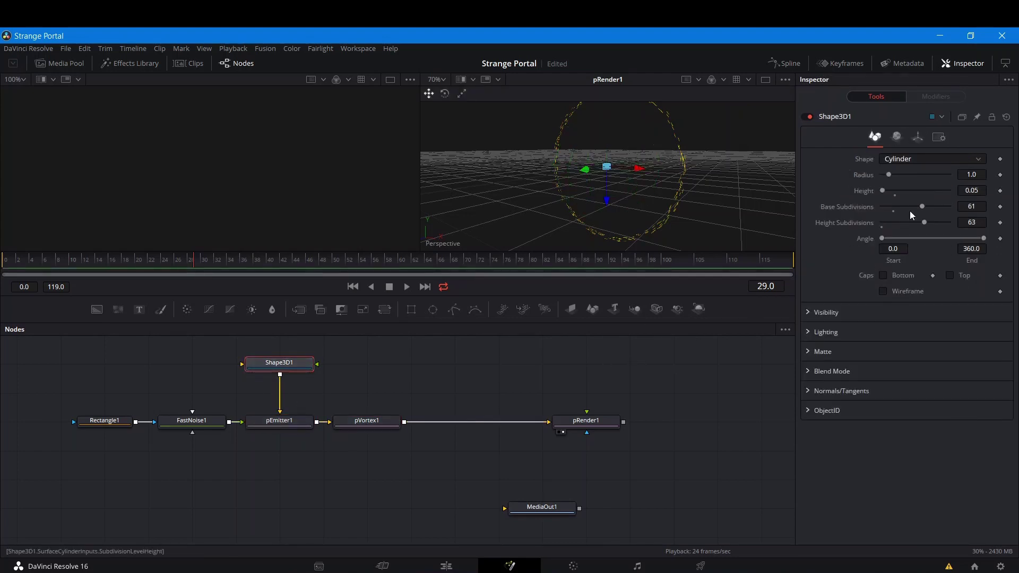
pyautogui.moveTo(889, 176); pyautogui.dragTo(889, 186)
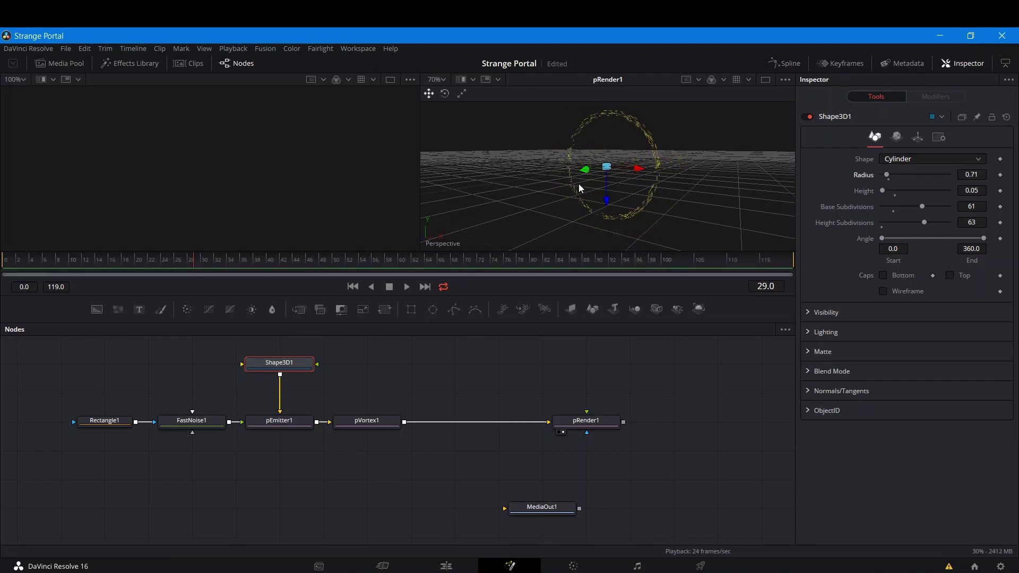
pyautogui.moveTo(579, 189); pyautogui.dragTo(673, 195)
pyautogui.press('space')
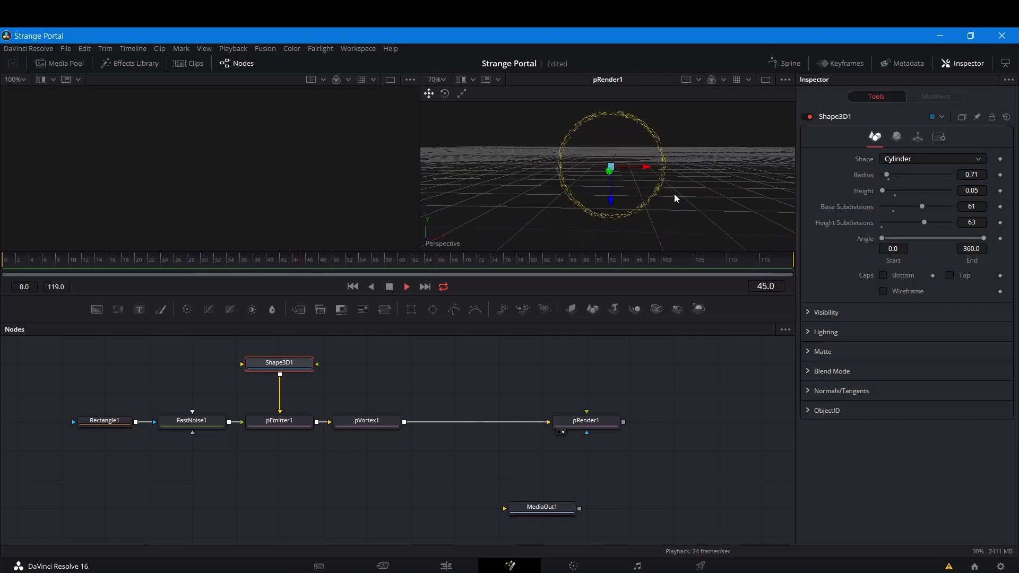
pyautogui.press('space')
pyautogui.scroll(4, 654, 197)
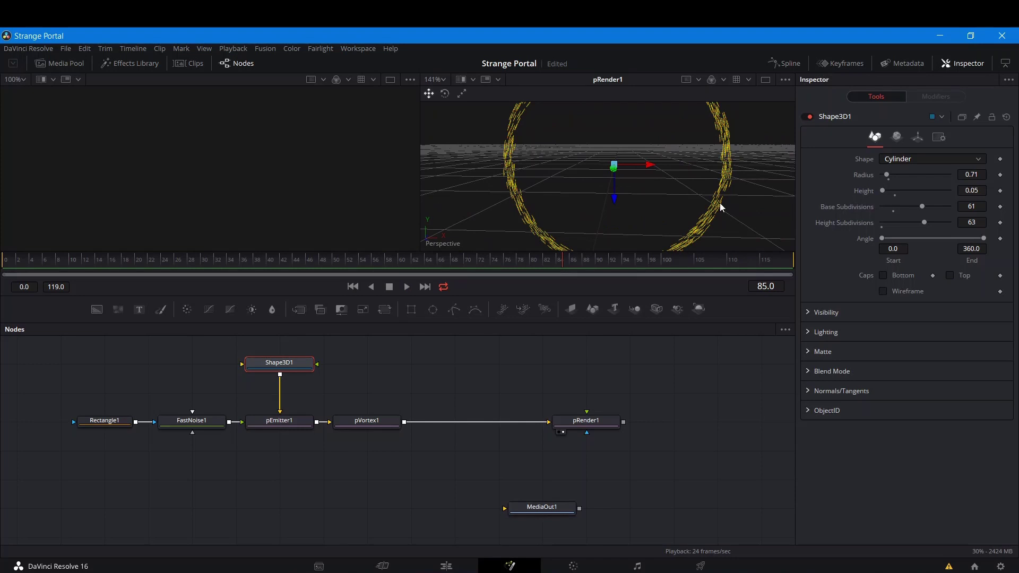
pyautogui.press('space')
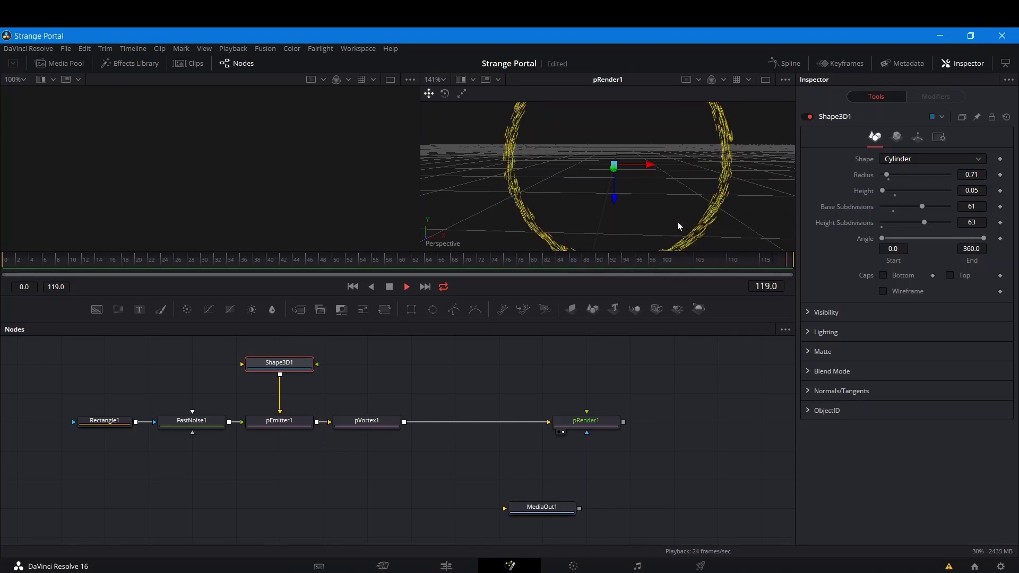
# Make room in the graph and add a pDirectionalForce node after pVortex1 via 'pdi'.
pyautogui.moveTo(585, 422); pyautogui.dragTo(668, 426)
pyautogui.moveTo(520, 470); pyautogui.dragTo(409, 472)
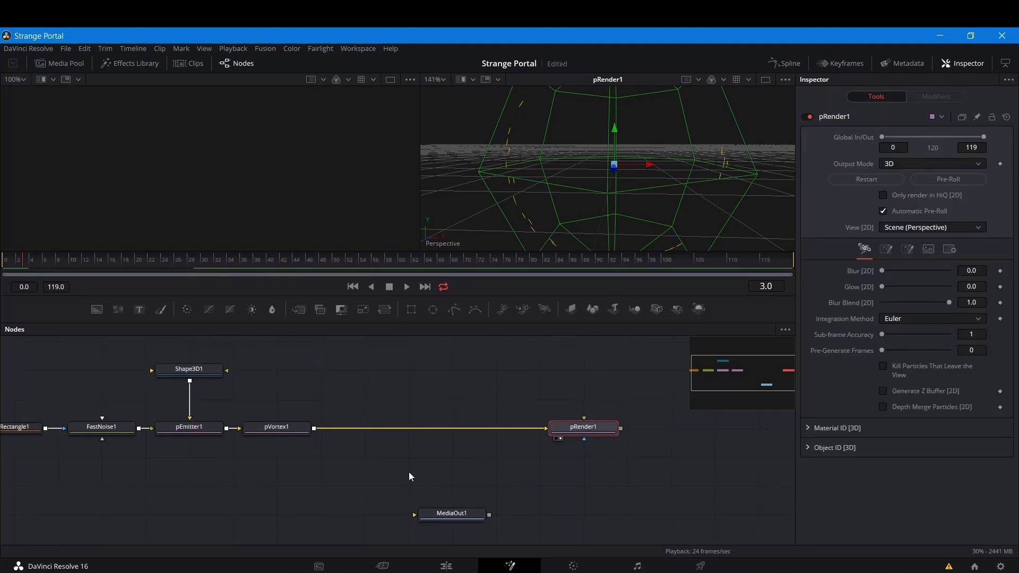
pyautogui.click(297, 433)
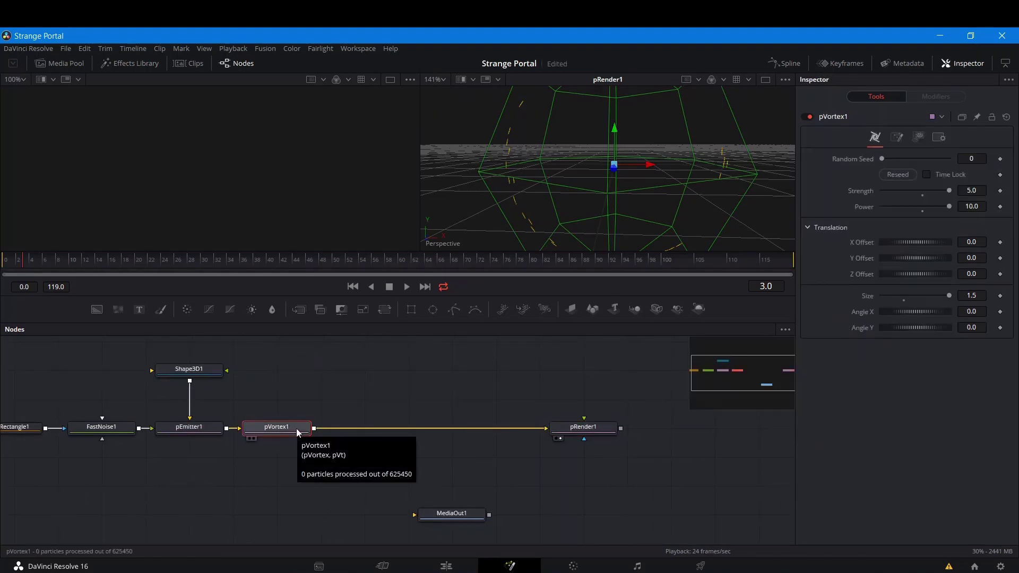
pyautogui.hotkey('shift', 'space')
pyautogui.write('pv')
pyautogui.press('BackSpace')
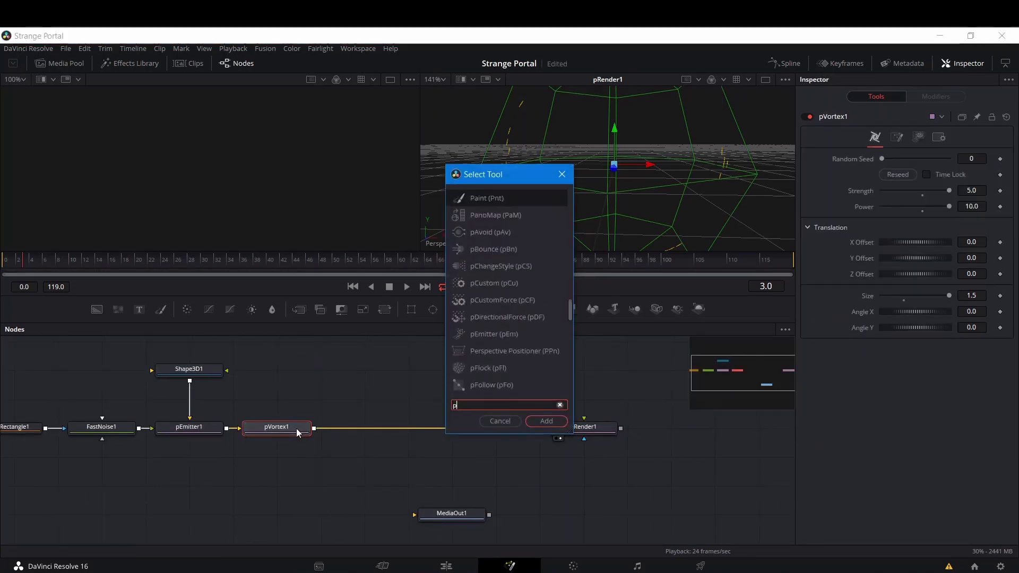
pyautogui.write('di')
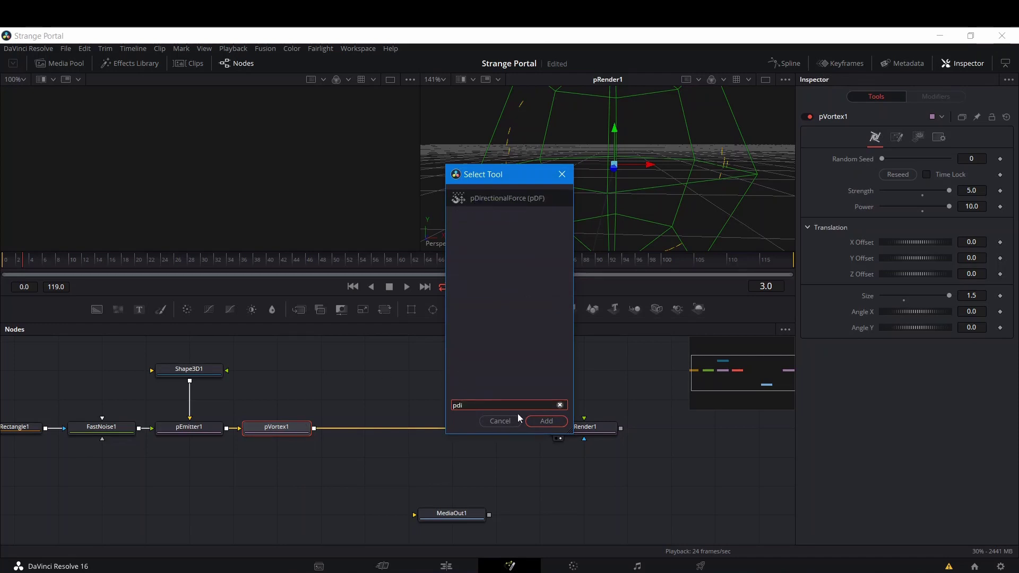
pyautogui.click(545, 421)
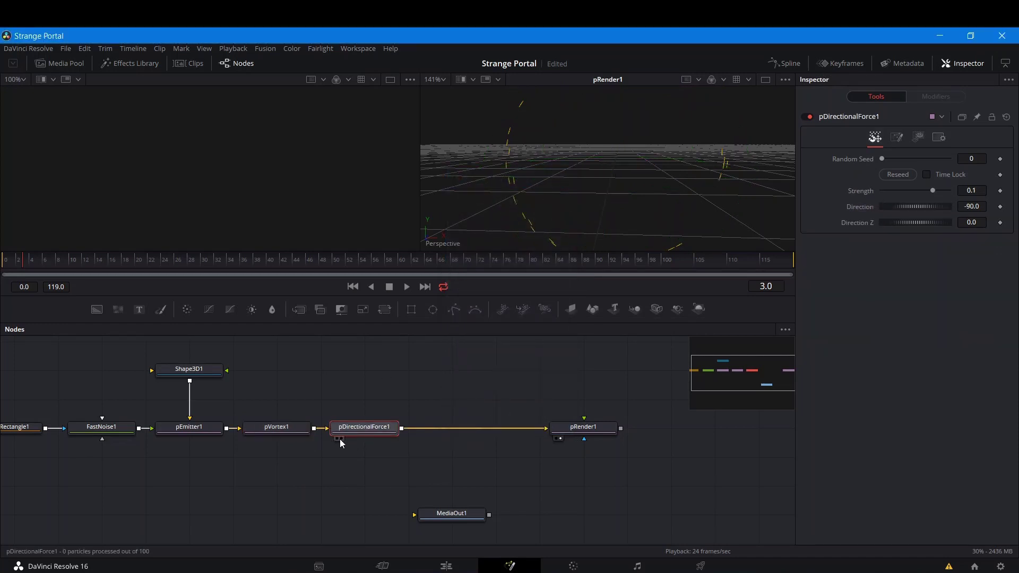
# Fit the viewer and lower pDirectionalForce1's Strength to 0.038 while previewing.
pyautogui.hotkey('ctrl', '1')
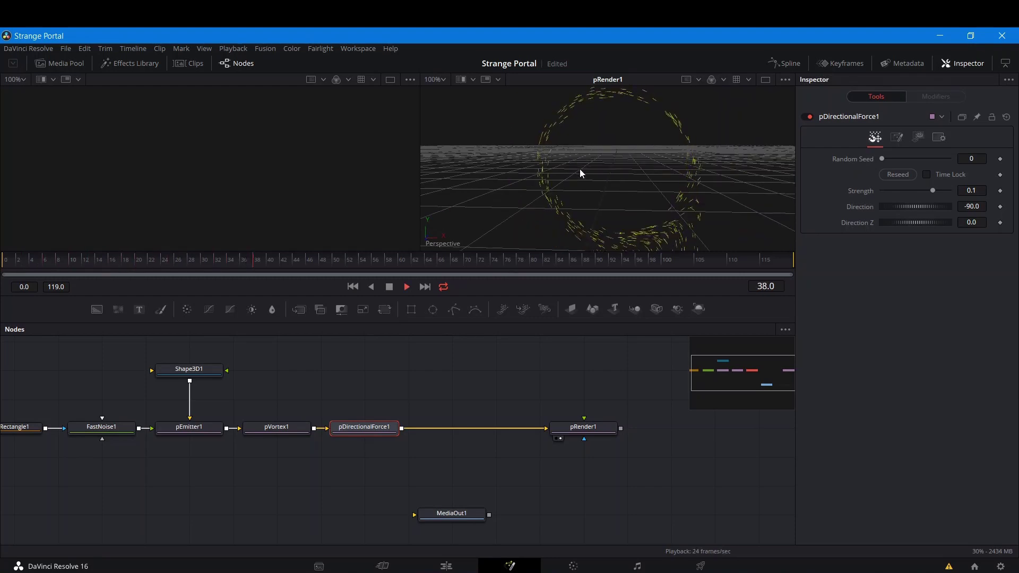
pyautogui.press('space')
pyautogui.moveTo(934, 190); pyautogui.dragTo(922, 194)
pyautogui.press('space')
pyautogui.moveTo(715, 209); pyautogui.dragTo(706, 174)
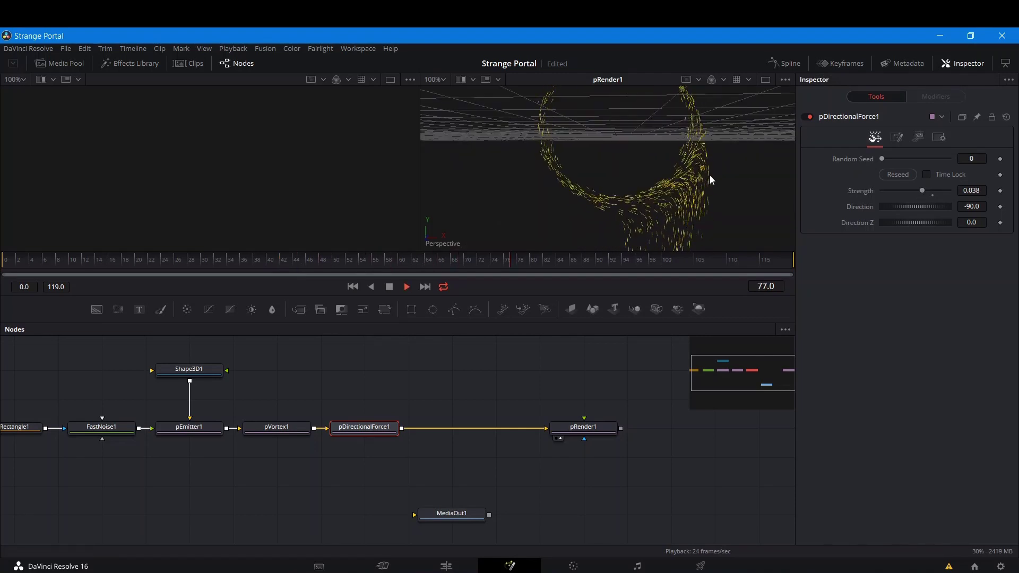
# Set pDirectionalForce1's Conditions Probability to 0.2, after previewing 0.1 first.
pyautogui.click(905, 138)
pyautogui.click(971, 173)
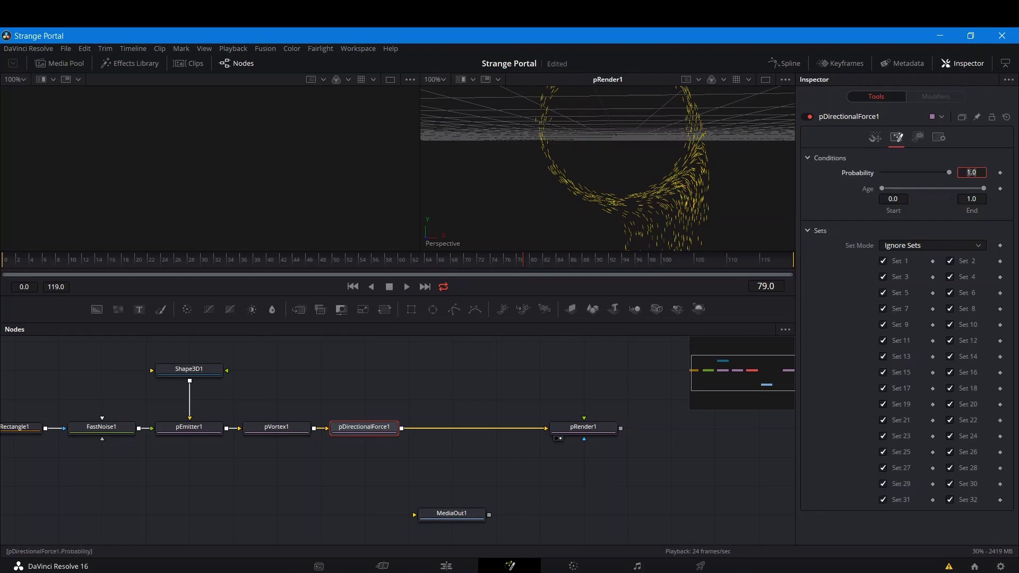
pyautogui.write('0.1')
pyautogui.press('Return')
pyautogui.press('space')
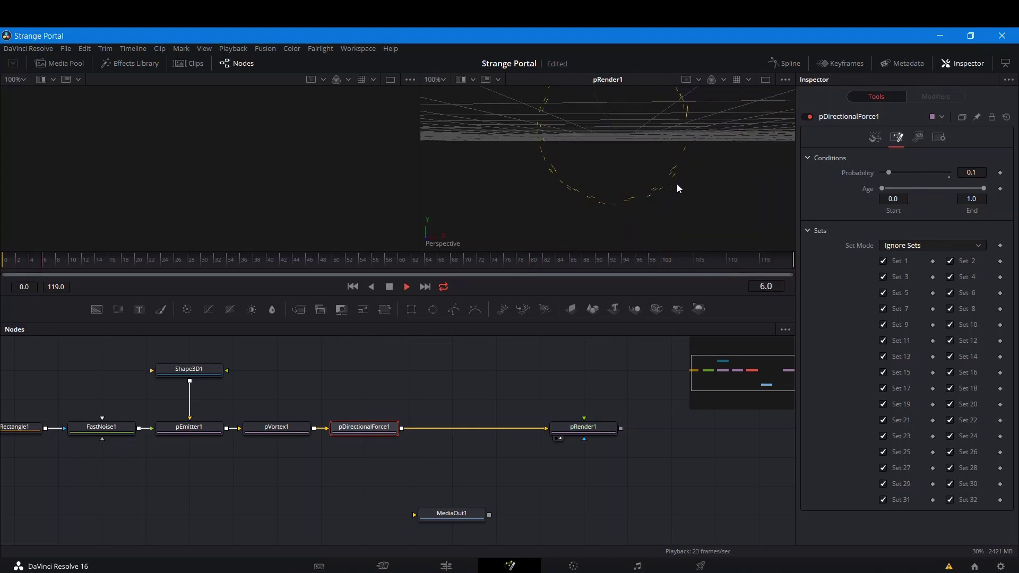
pyautogui.press('space')
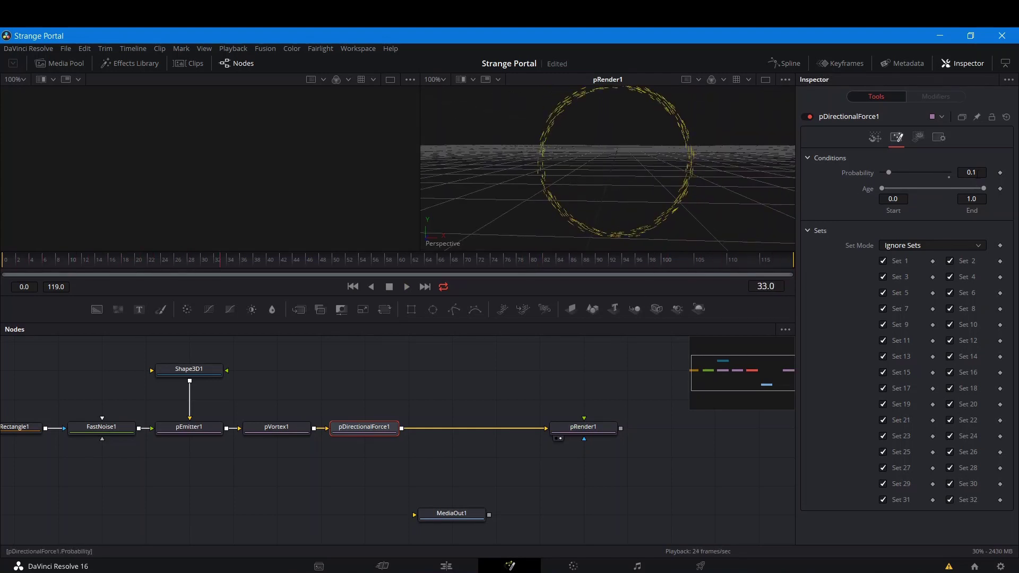
pyautogui.click(971, 173)
pyautogui.write('0.2')
pyautogui.press('Return')
pyautogui.press('space')
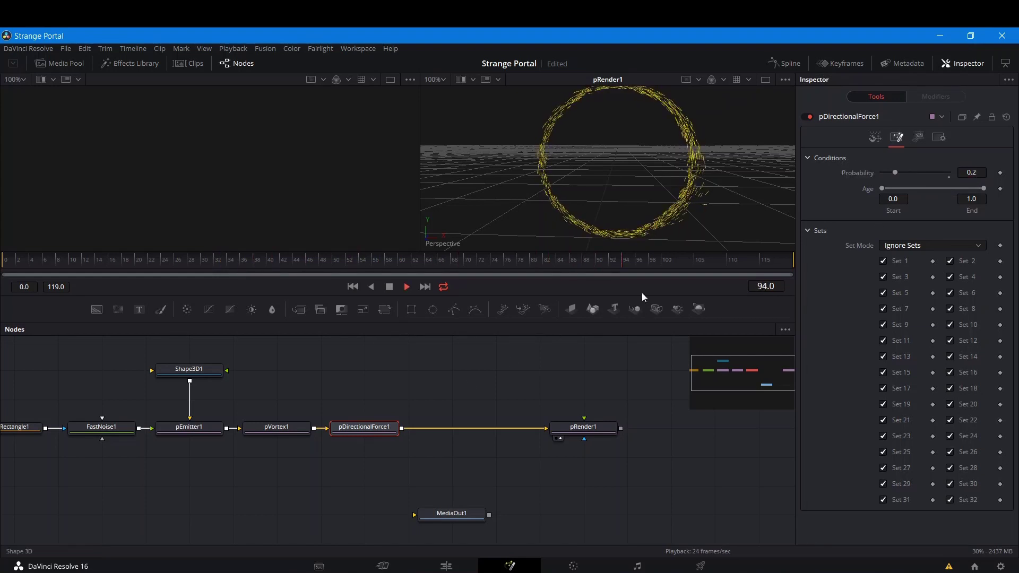
pyautogui.press('space')
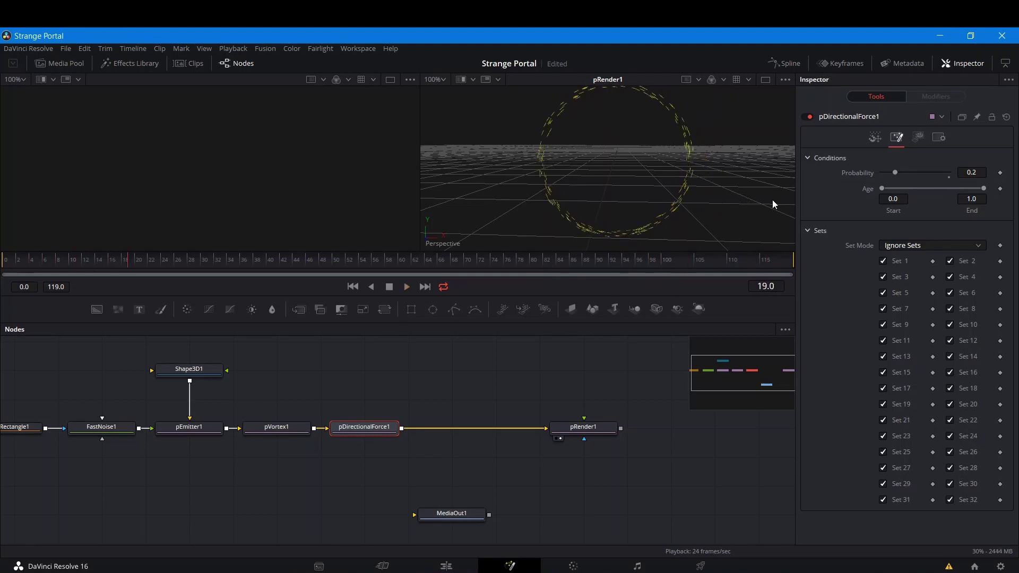
# Raise the force's Strength to 0.067 and preview the ring's light downward drift.
pyautogui.click(875, 137)
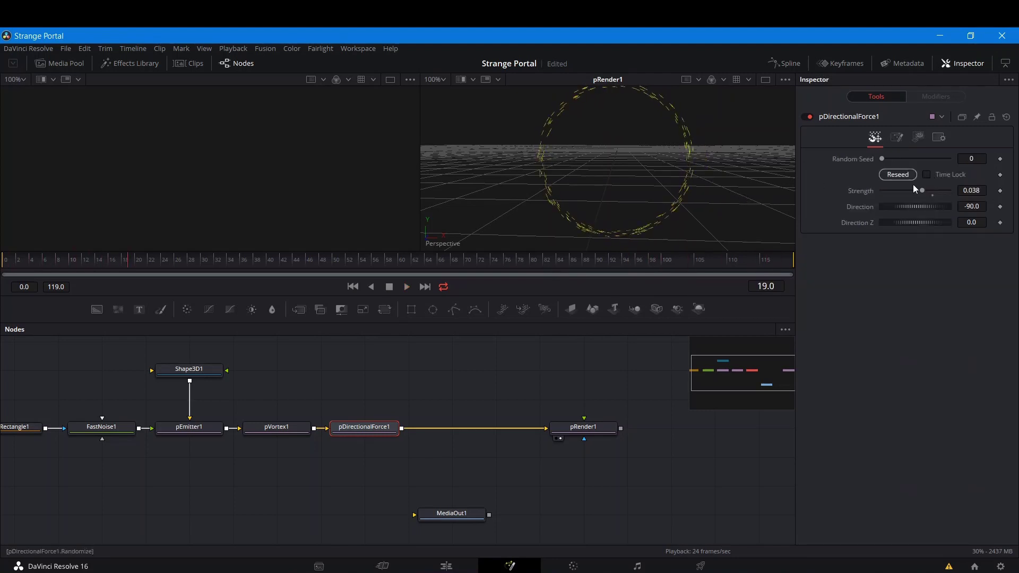
pyautogui.moveTo(922, 189); pyautogui.dragTo(927, 192)
pyautogui.press('space')
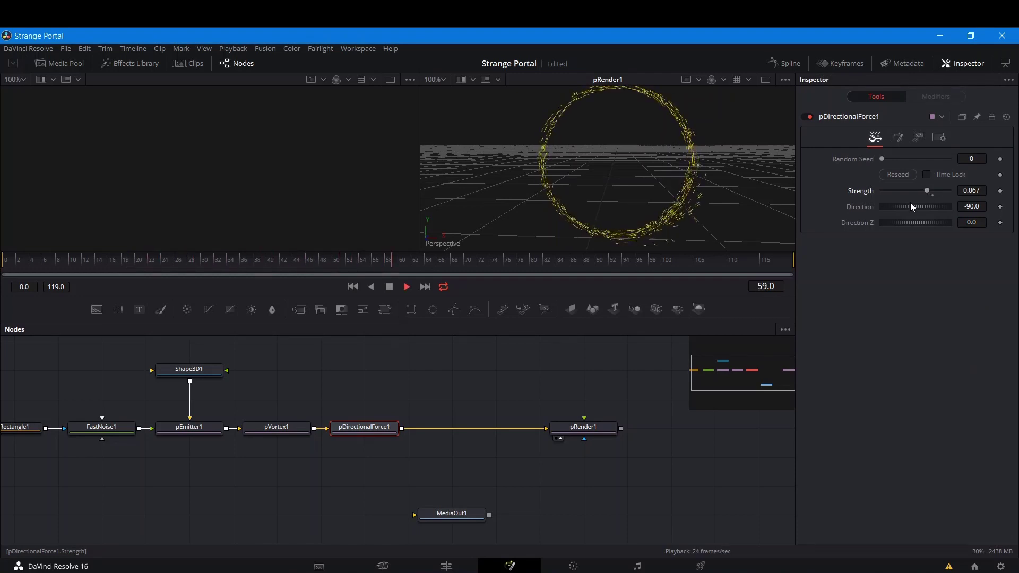
pyautogui.moveTo(686, 215); pyautogui.dragTo(653, 205)
pyautogui.scroll(-2, 652, 205)
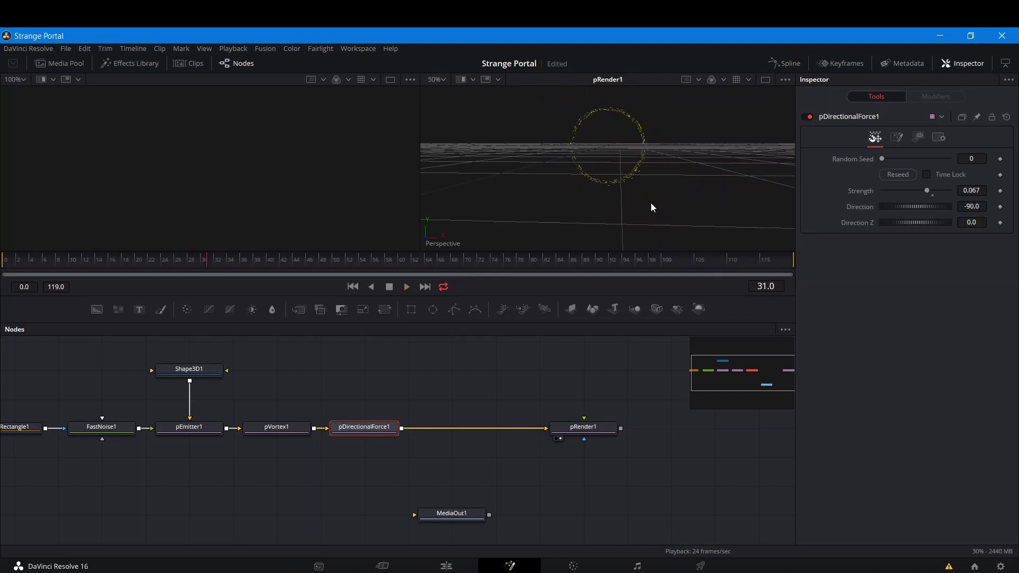
# Set pEmitter1's Lifespan to 55 with Lifespan Variance 15.7 and preview the ring.
pyautogui.click(181, 432)
pyautogui.moveTo(880, 238); pyautogui.dragTo(894, 257)
pyautogui.press('space')
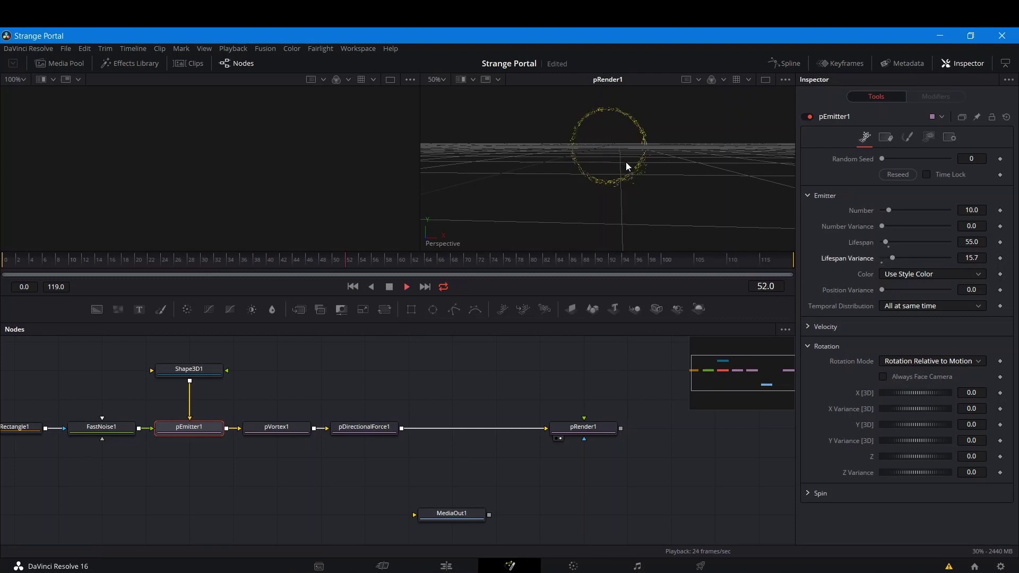
pyautogui.scroll(5, 630, 182)
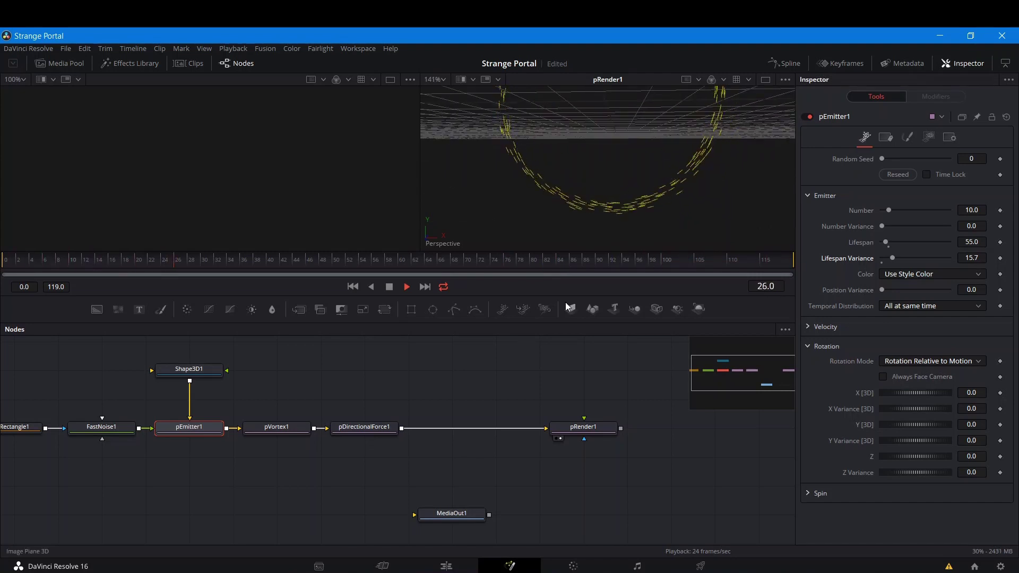
# Add a second pDirectionalForce after pDirectionalForce1 and set its Direction to 50.
pyautogui.click(371, 428)
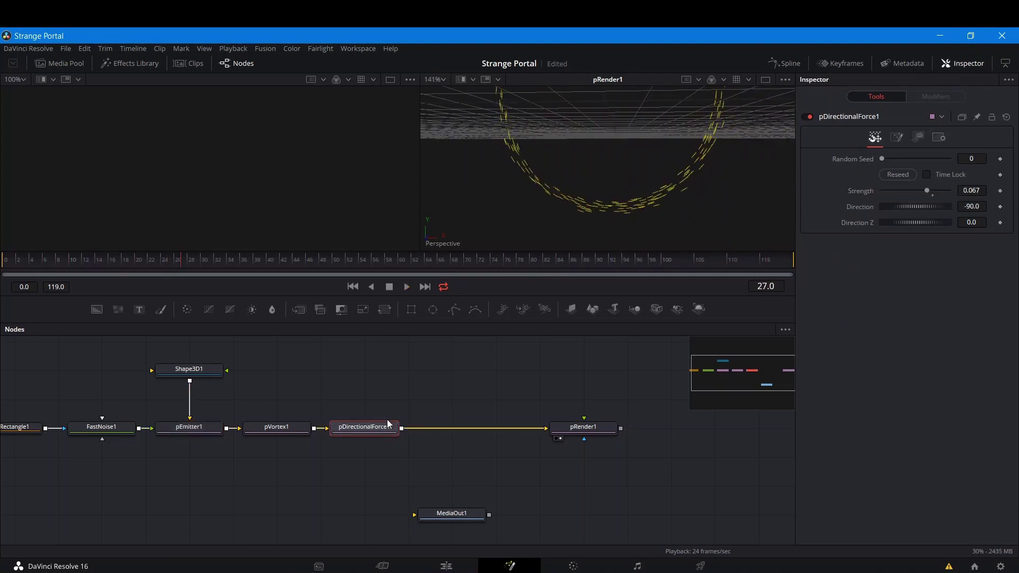
pyautogui.hotkey('shift', 'space')
pyautogui.write('pdi')
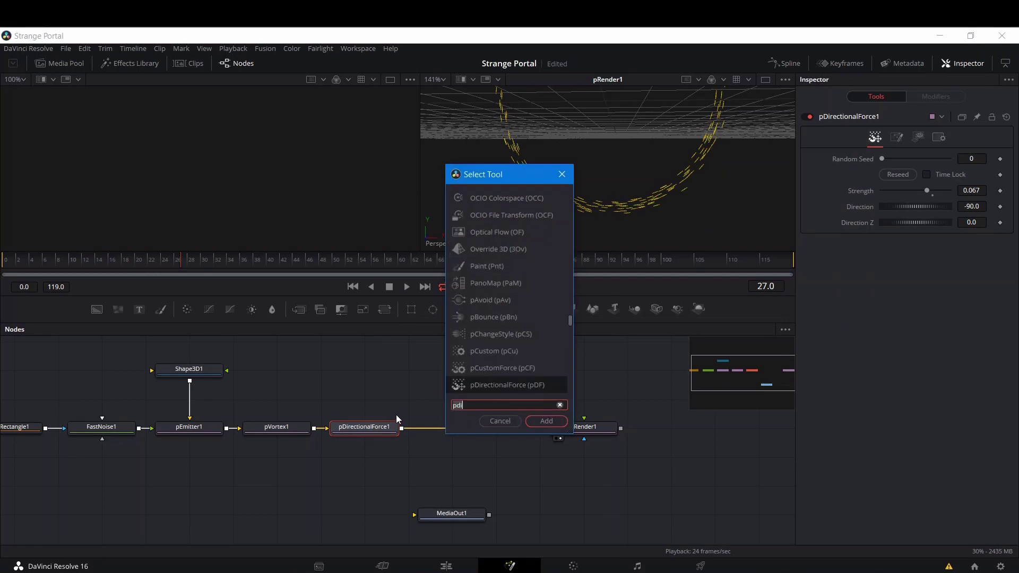
pyautogui.click(537, 420)
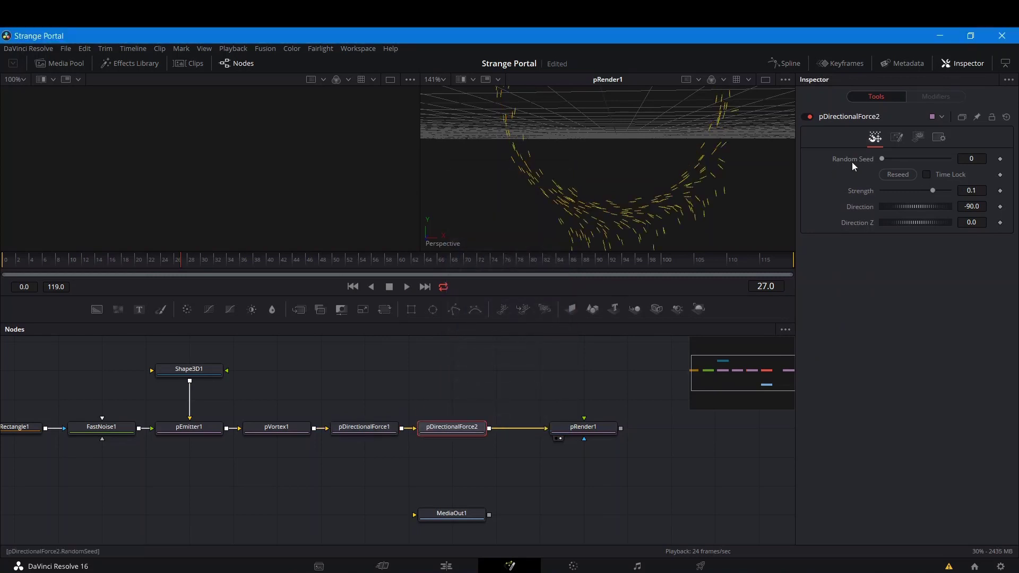
pyautogui.click(976, 206)
pyautogui.write('50')
pyautogui.press('Return')
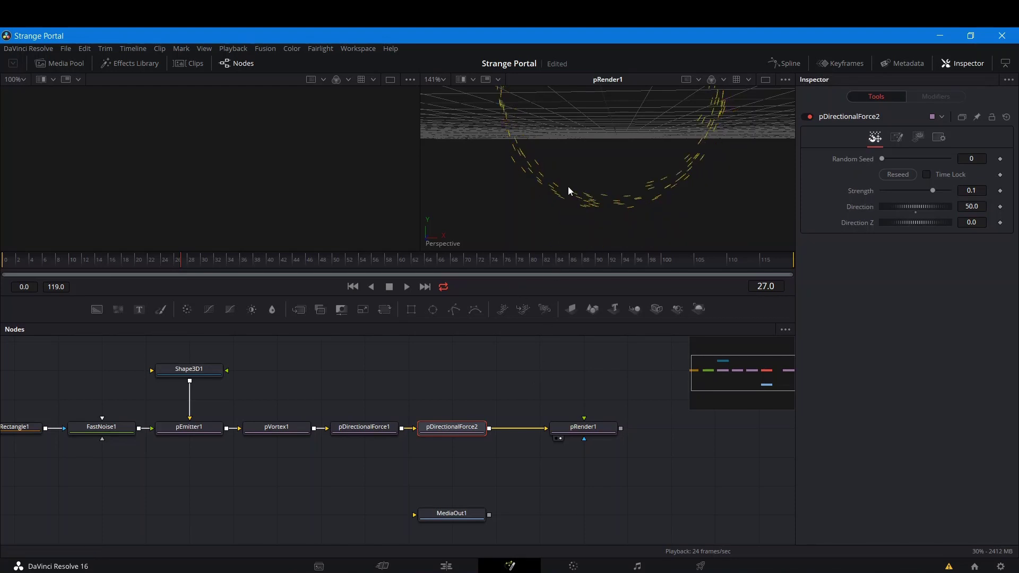
pyautogui.scroll(-4, 568, 189)
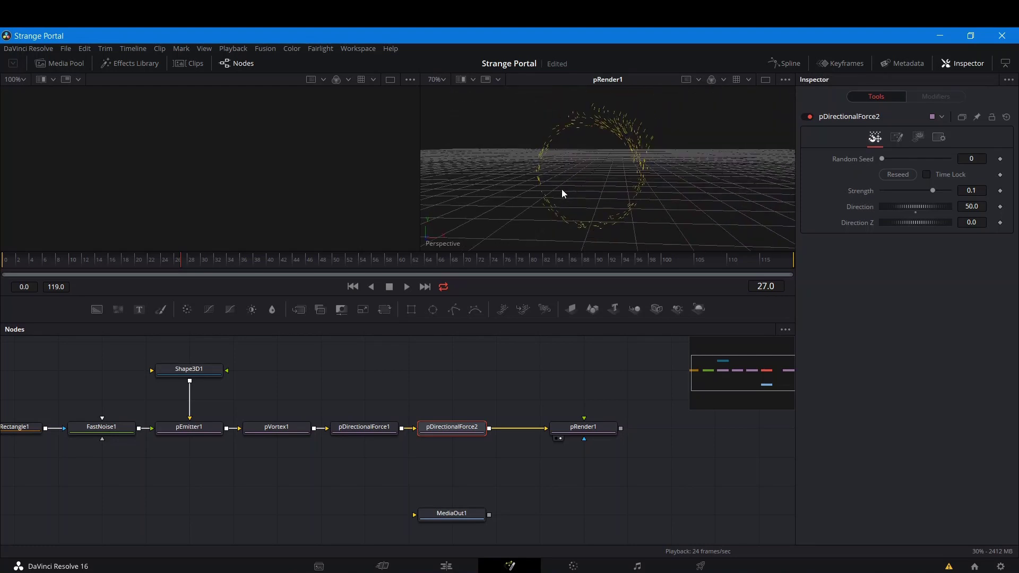
pyautogui.press('space')
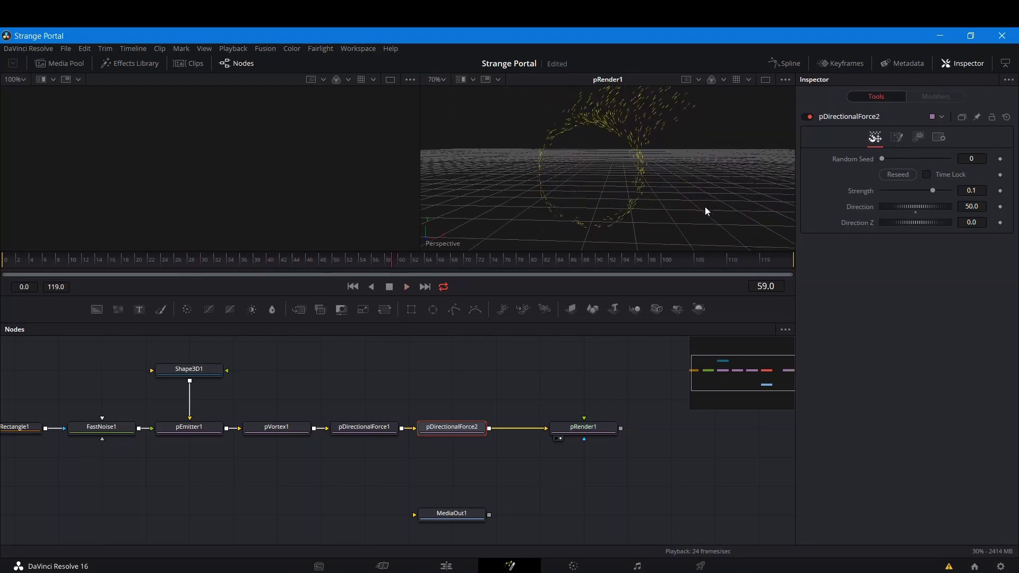
# Set pDirectionalForce2's Probability to 0.15, preview it, and move pRender1 right.
pyautogui.click(896, 139)
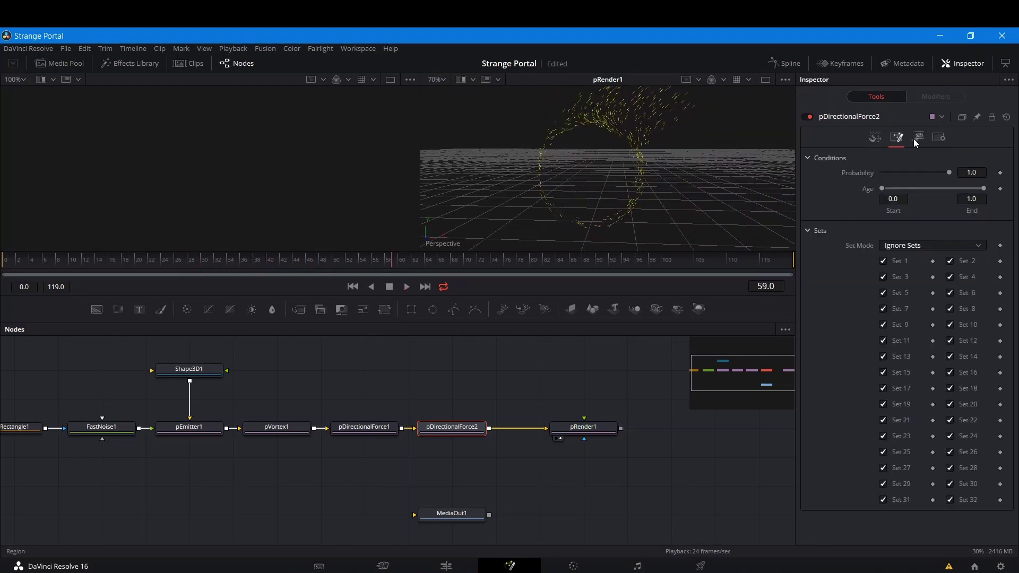
pyautogui.click(979, 172)
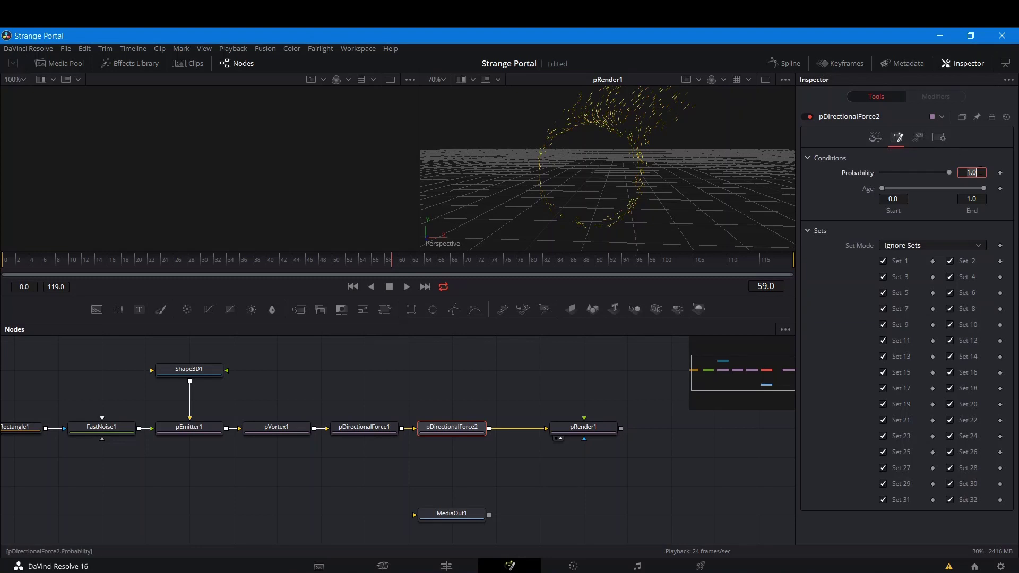
pyautogui.write('0.15')
pyautogui.press('Return')
pyautogui.press('space')
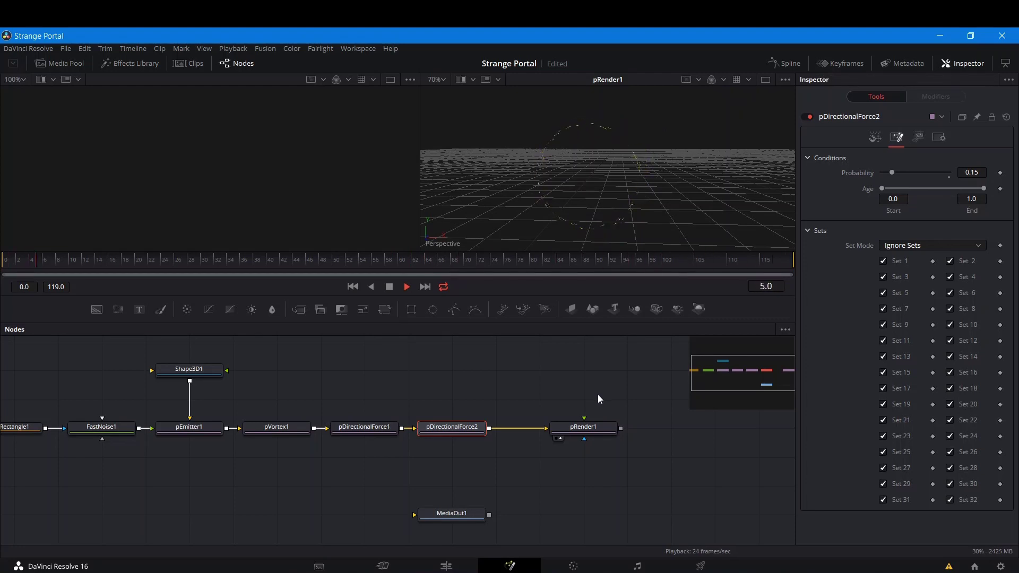
pyautogui.click(874, 137)
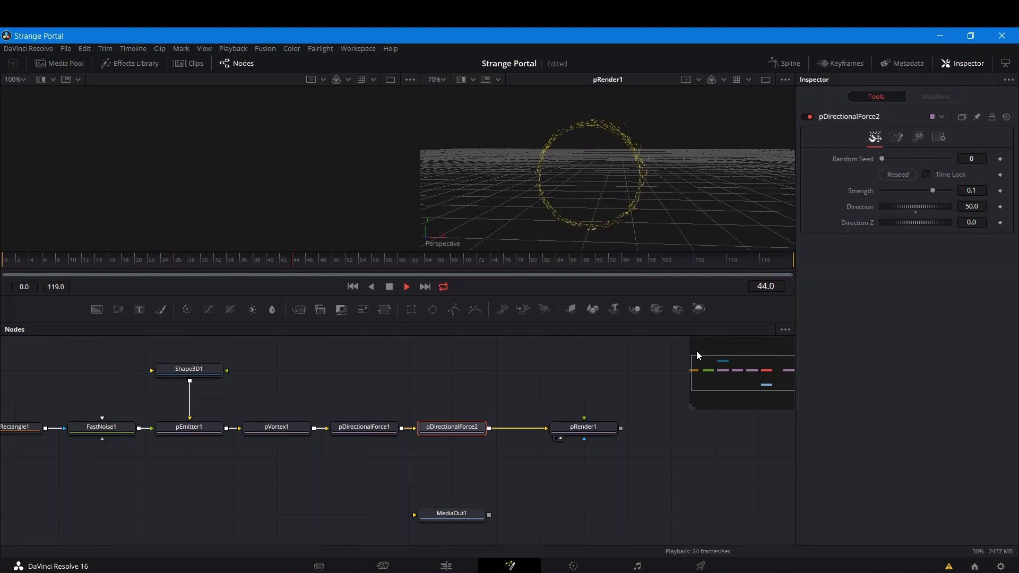
pyautogui.press('space')
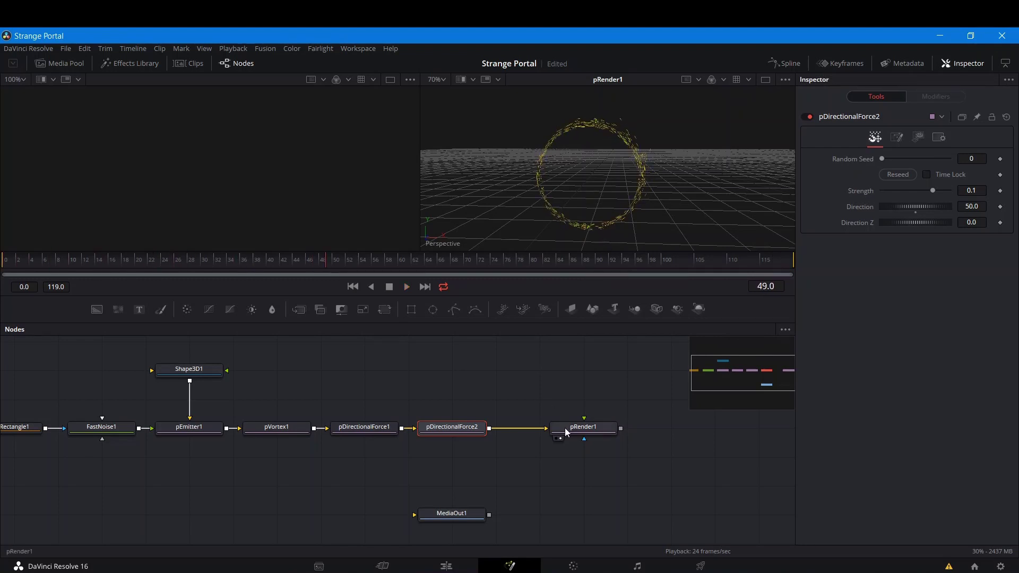
pyautogui.moveTo(571, 428); pyautogui.dragTo(659, 428)
# Add a pTurbulence node after pDirectionalForce2 via 'ptu' and preview its effect.
pyautogui.click(454, 442)
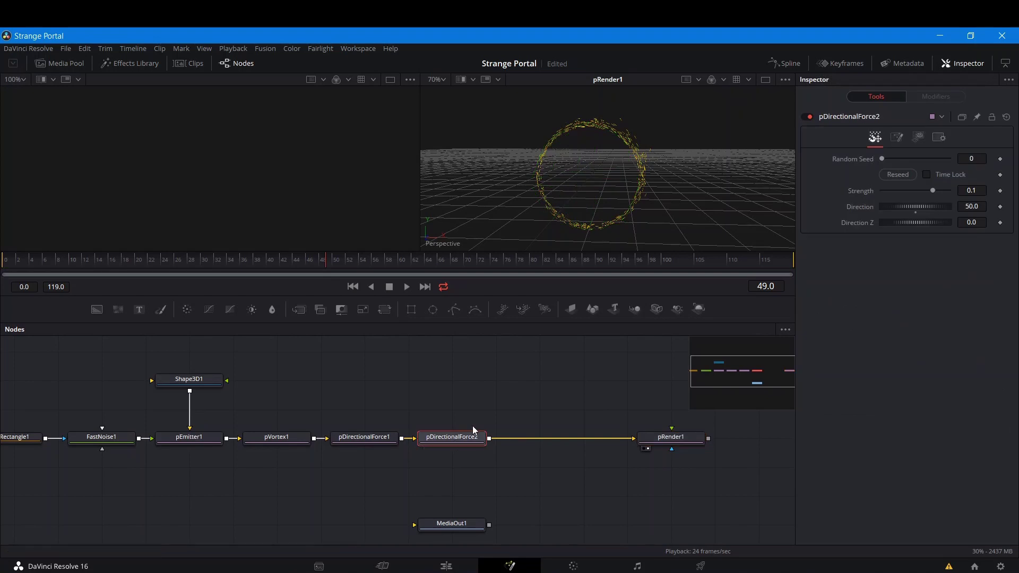
pyautogui.hotkey('shift', 'space')
pyautogui.write('ptu')
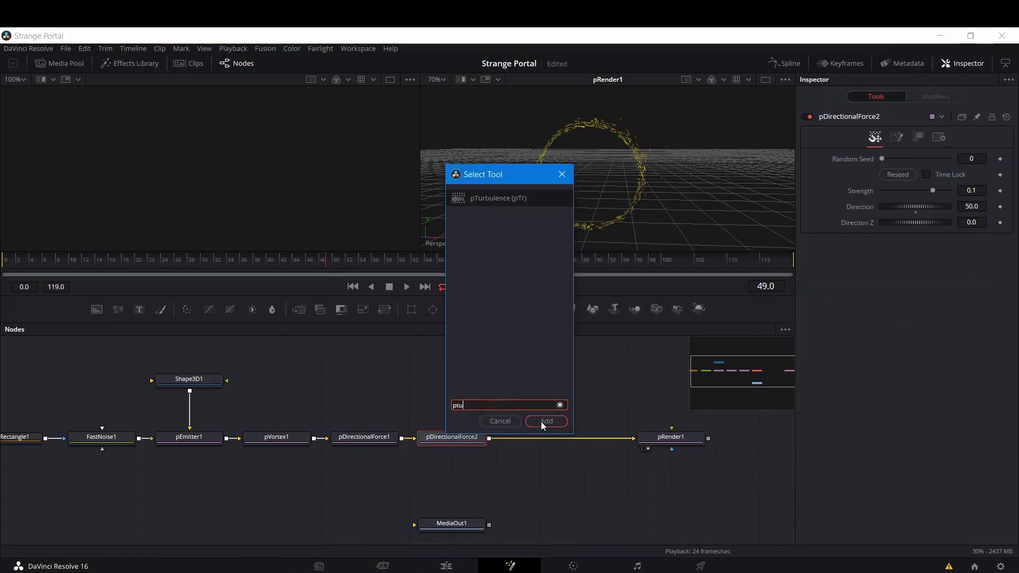
pyautogui.click(544, 421)
pyautogui.press('space')
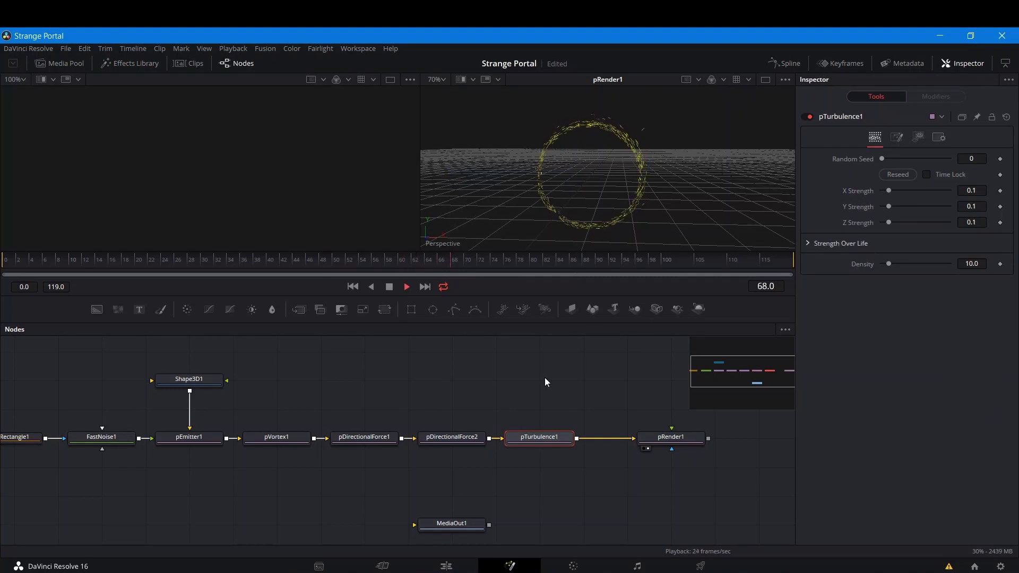
pyautogui.press('space')
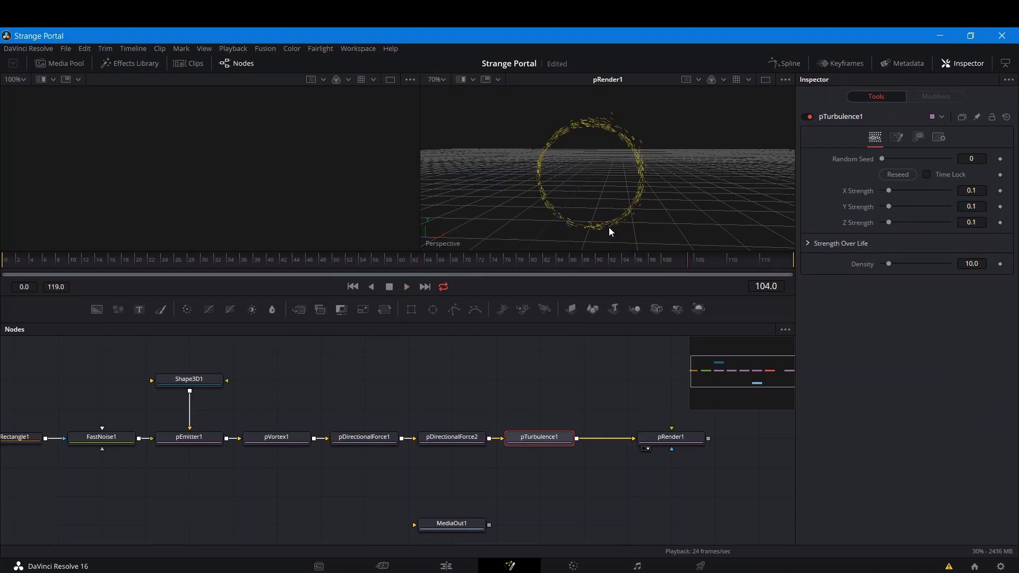
pyautogui.scroll(4, 610, 222)
pyautogui.press('space')
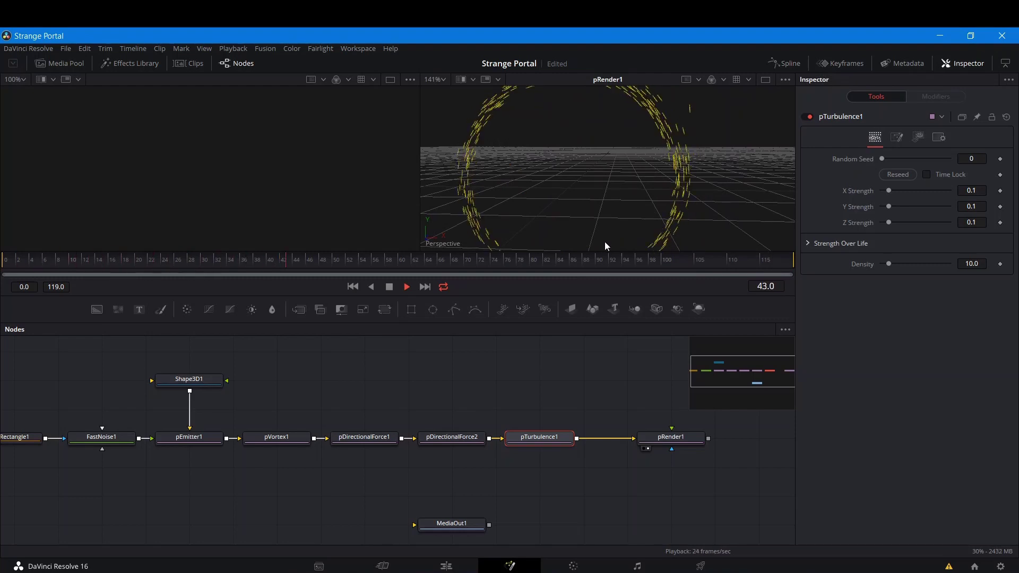
pyautogui.press('space')
# Reframe the ring and set turbulence X/Y/Z Strength to 0.213, 0.228 and 0.244.
pyautogui.moveTo(749, 214); pyautogui.dragTo(601, 189)
pyautogui.press('space')
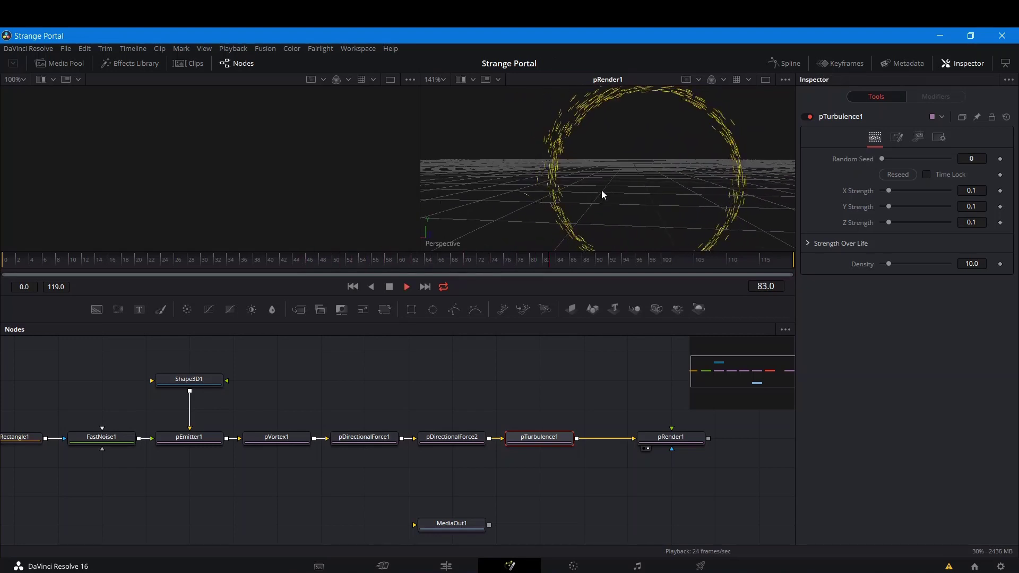
pyautogui.press('space')
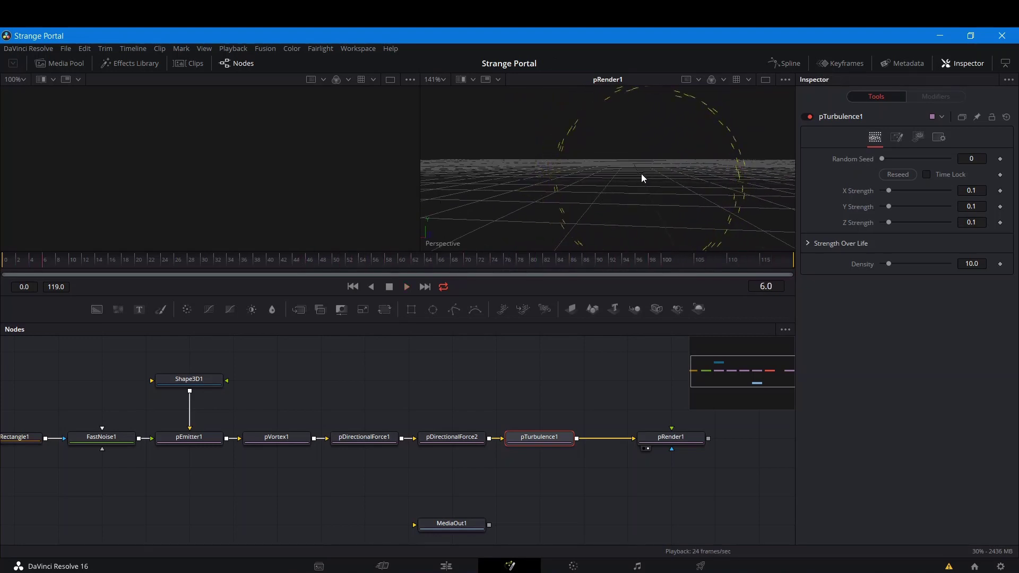
pyautogui.hotkey('ctrl', '1')
pyautogui.press('space')
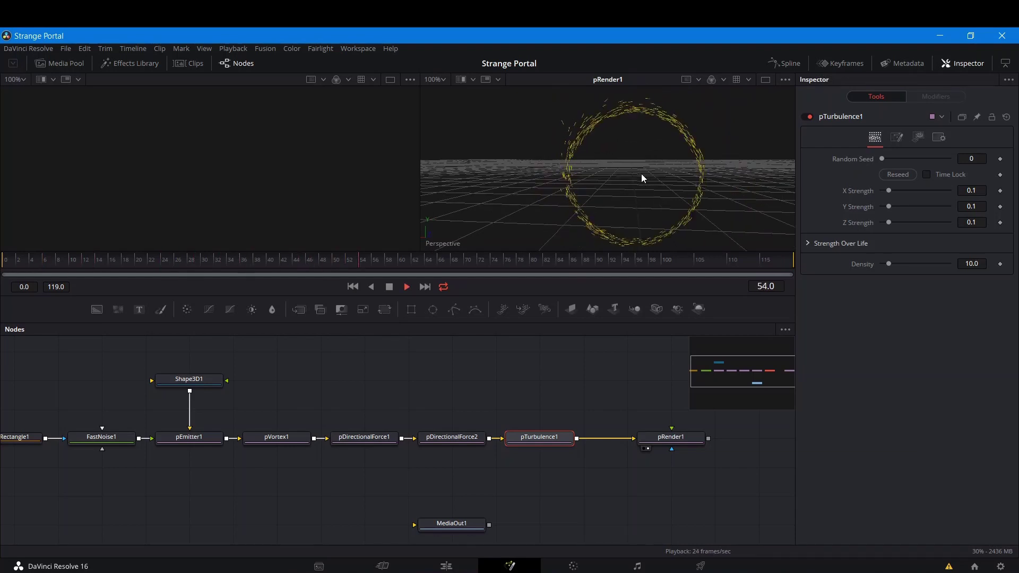
pyautogui.press('space')
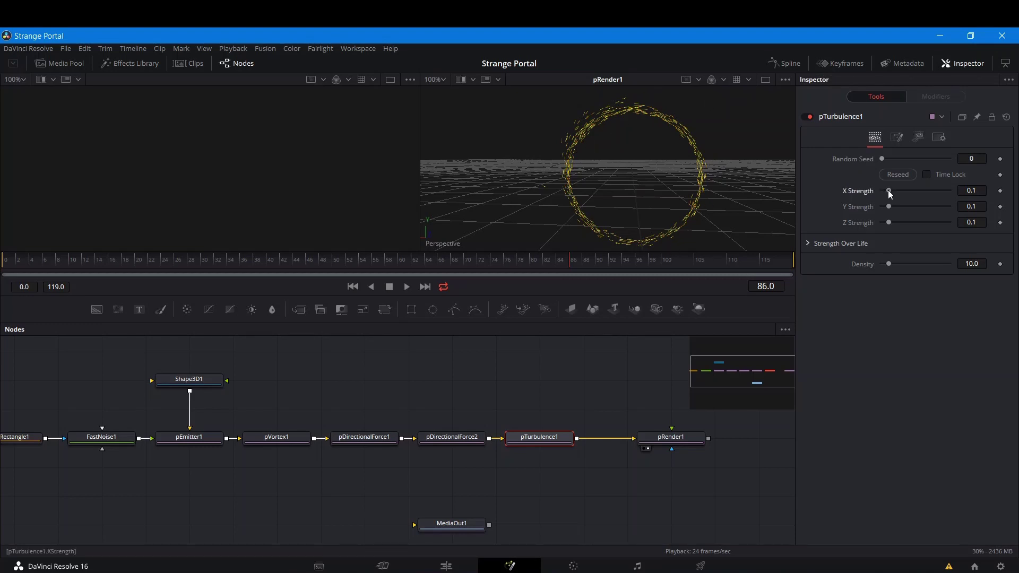
pyautogui.moveTo(887, 190); pyautogui.dragTo(900, 222)
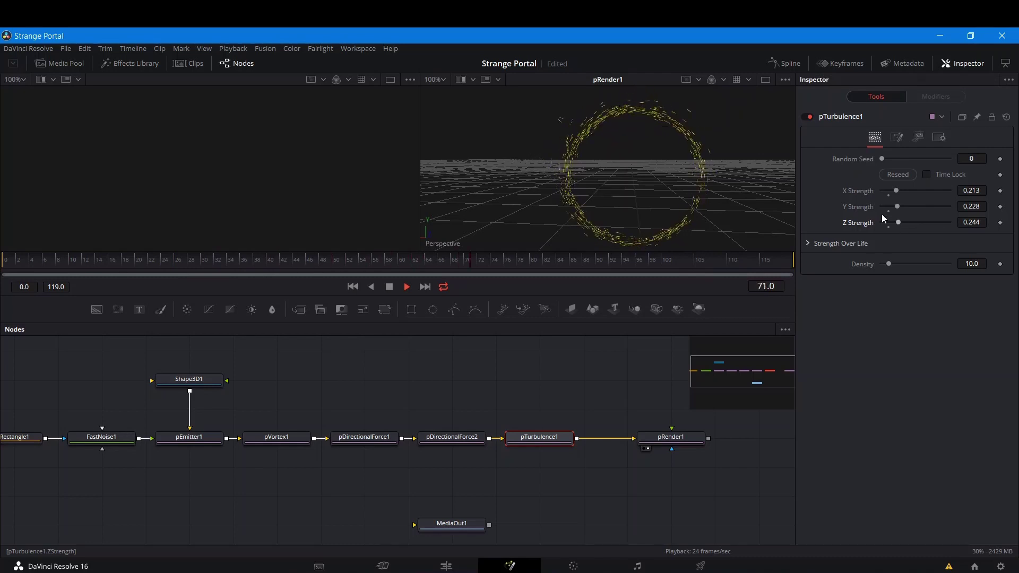
pyautogui.moveTo(628, 193)
pyautogui.mouseDown()
pyautogui.moveTo(648, 197)
pyautogui.moveTo(648, 187)
pyautogui.moveTo(623, 187)
pyautogui.mouseUp()
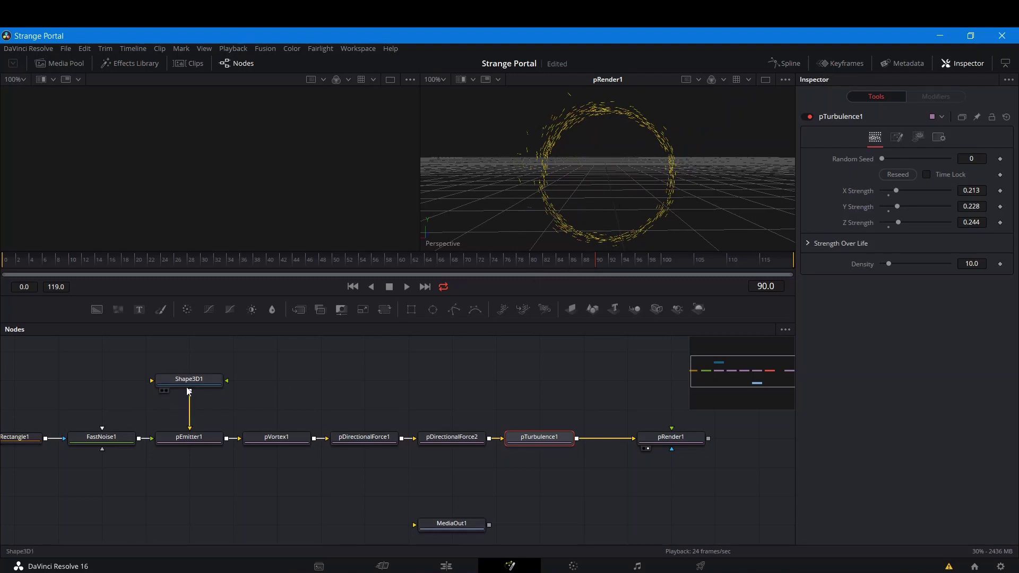
pyautogui.click(204, 386)
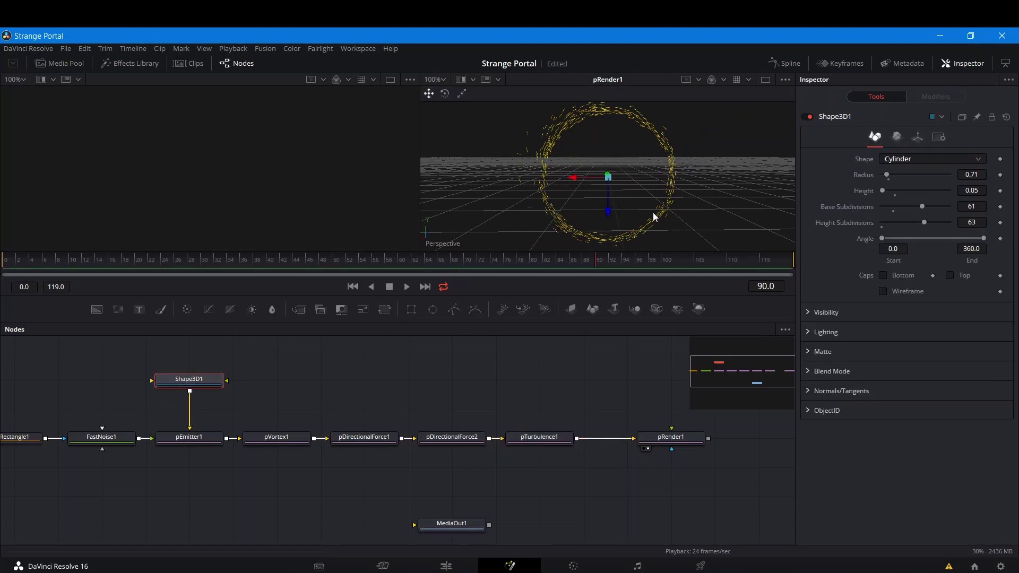
pyautogui.moveTo(622, 218); pyautogui.dragTo(616, 195)
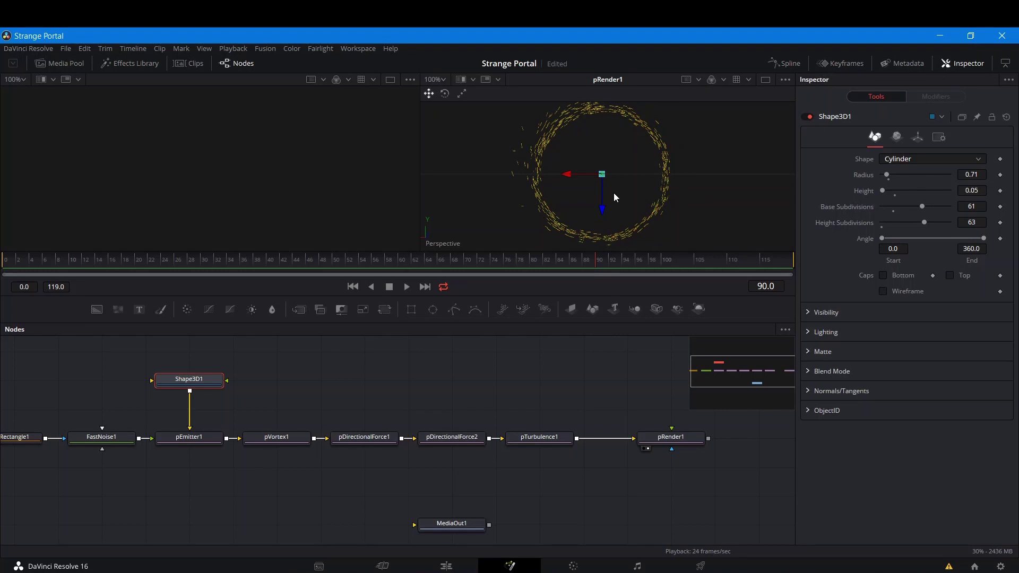
pyautogui.scroll(-2, 614, 198)
pyautogui.scroll(2, 604, 176)
pyautogui.moveTo(604, 176); pyautogui.dragTo(603, 182)
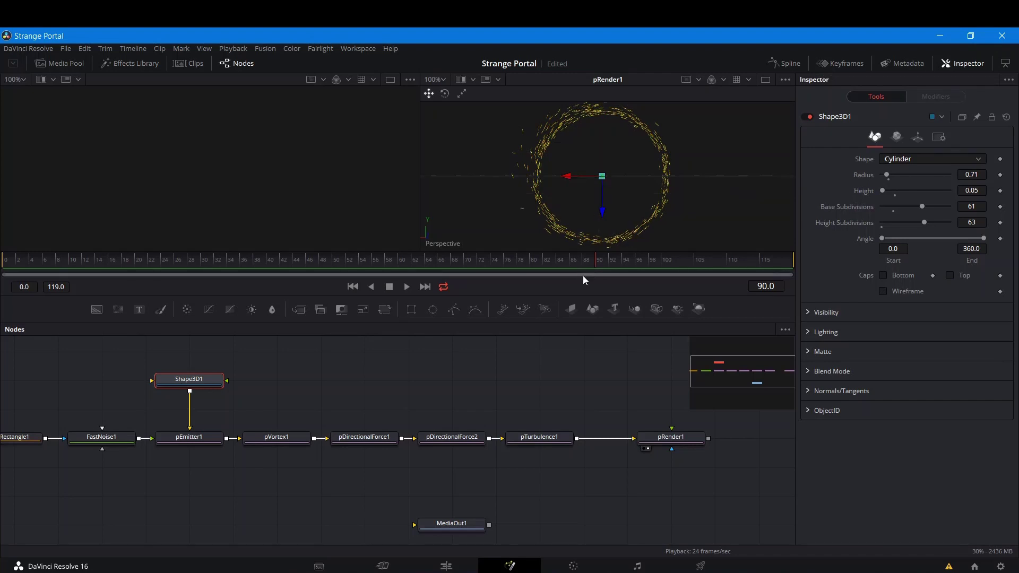
# Place Rectangle1 above FastNoise1, level Shape3D1, and stack both directional forces under pVortex1.
pyautogui.click(688, 440)
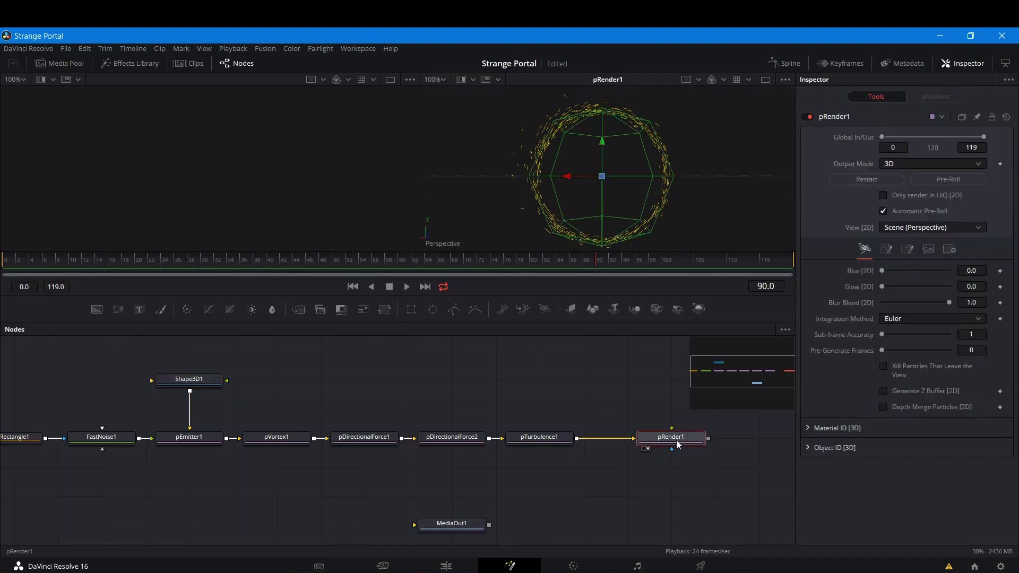
pyautogui.moveTo(631, 446); pyautogui.dragTo(791, 470)
pyautogui.moveTo(208, 460); pyautogui.dragTo(293, 433)
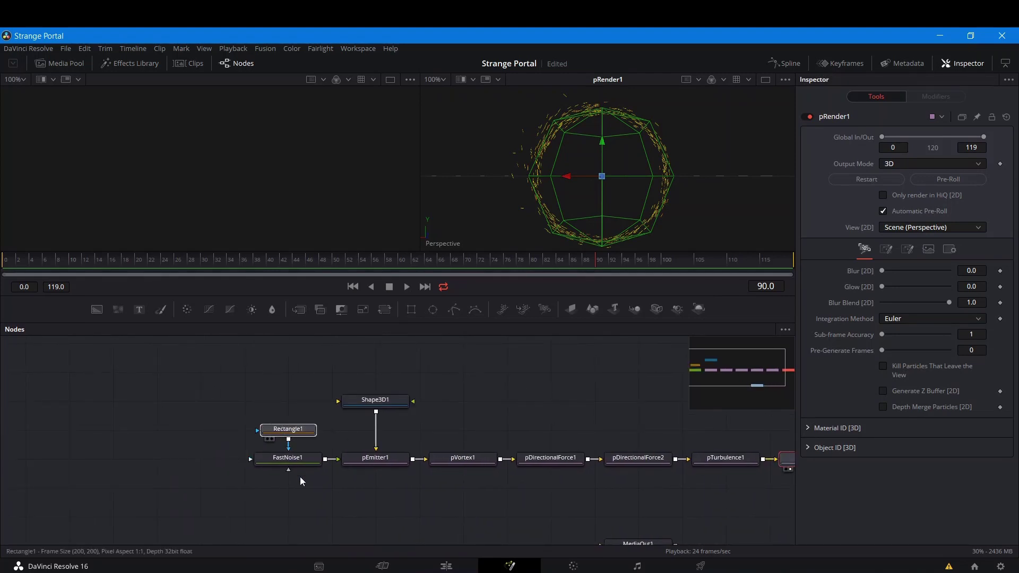
pyautogui.moveTo(381, 402); pyautogui.dragTo(384, 430)
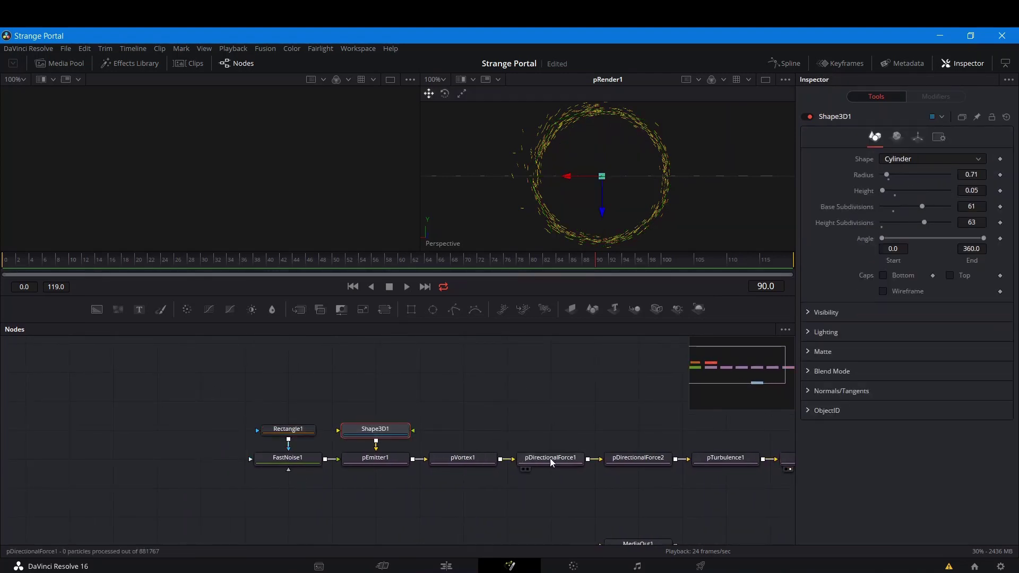
pyautogui.moveTo(553, 462); pyautogui.dragTo(466, 520)
pyautogui.moveTo(518, 455); pyautogui.dragTo(465, 380)
pyautogui.moveTo(575, 389); pyautogui.dragTo(392, 502)
pyautogui.moveTo(459, 455); pyautogui.dragTo(374, 436)
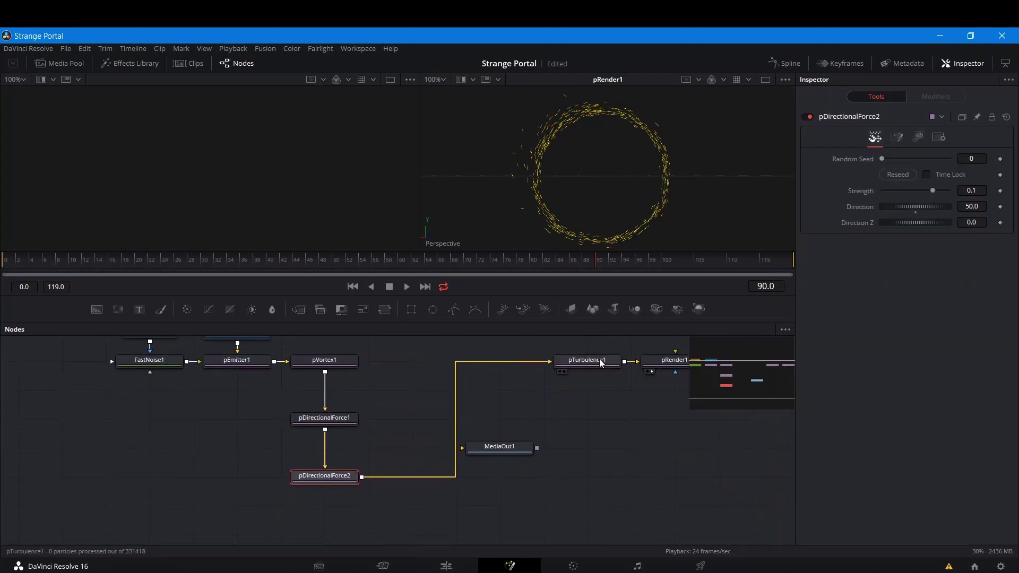
# Stack pTurbulence1 and then pRender1 below pDirectionalForce2.
pyautogui.moveTo(587, 358); pyautogui.dragTo(323, 539)
pyautogui.scroll(-1, 375, 491)
pyautogui.moveTo(375, 491); pyautogui.dragTo(320, 484)
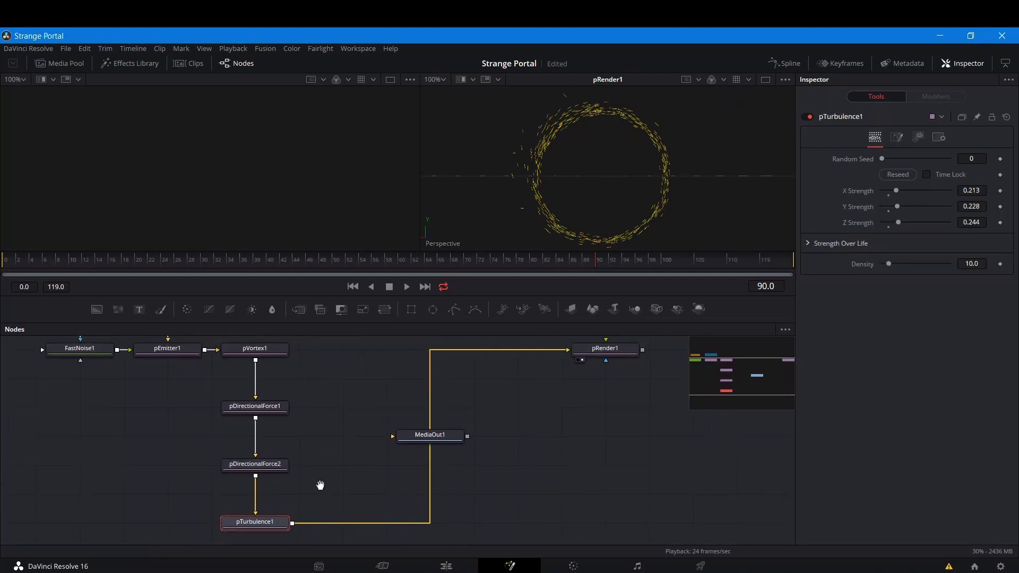
pyautogui.moveTo(627, 346); pyautogui.dragTo(368, 511)
pyautogui.hotkey('ctrl', 'z')
pyautogui.moveTo(626, 346); pyautogui.dragTo(320, 521)
pyautogui.scroll(-1, 330, 466)
pyautogui.scroll(-3, 330, 466)
pyautogui.moveTo(306, 481); pyautogui.dragTo(262, 509)
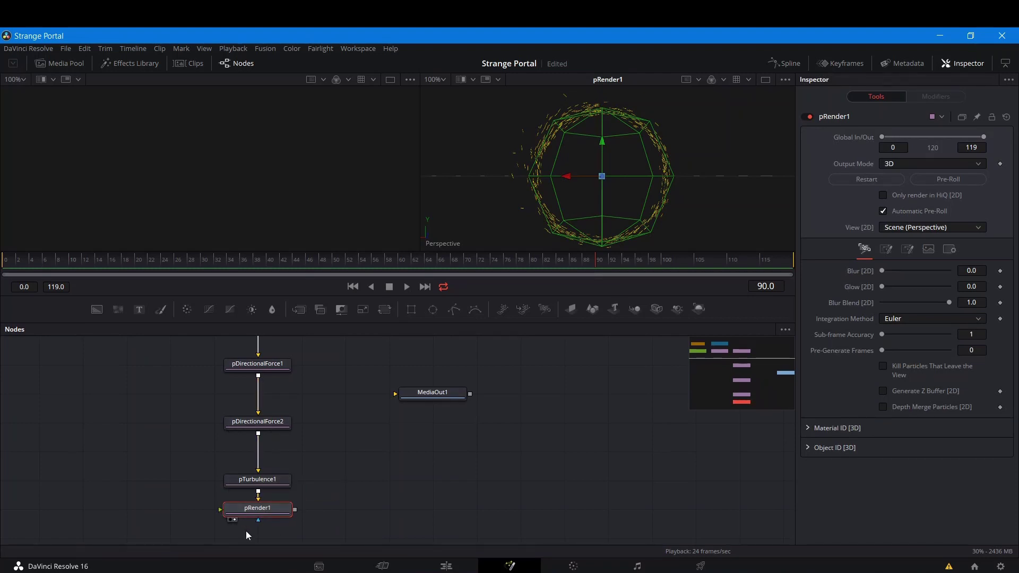
# Shift-select the lower force nodes and drag them up to tighten the column.
pyautogui.keyDown('ctrl'); pyautogui.click(263, 475); pyautogui.keyUp('ctrl')
pyautogui.moveTo(264, 487); pyautogui.dragTo(268, 457)
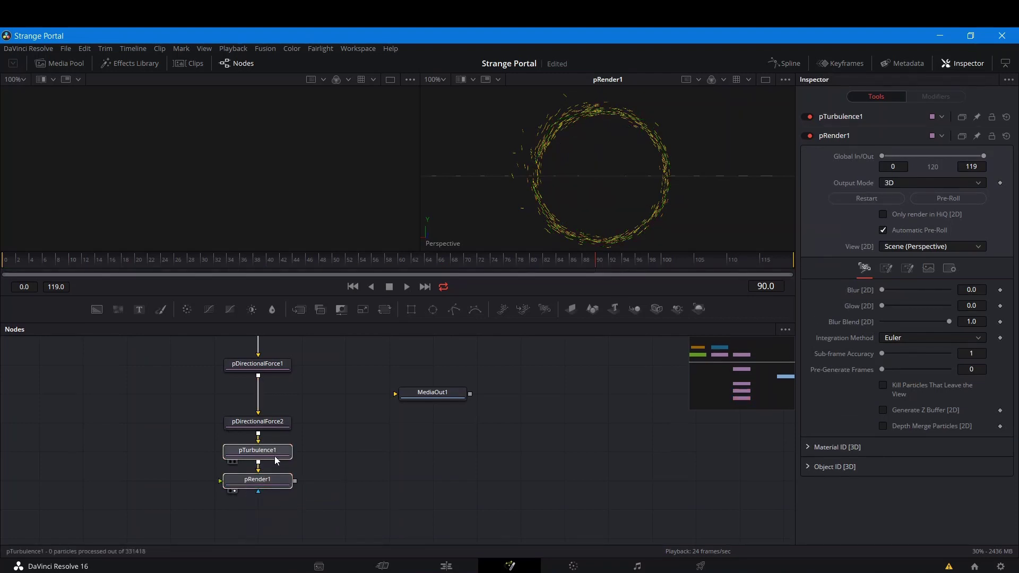
pyautogui.keyDown('ctrl'); pyautogui.click(260, 422); pyautogui.keyUp('ctrl')
pyautogui.moveTo(260, 423); pyautogui.dragTo(263, 387)
pyautogui.scroll(3, 276, 533)
pyautogui.keyDown('ctrl'); pyautogui.click(262, 414); pyautogui.keyUp('ctrl')
pyautogui.click(373, 381)
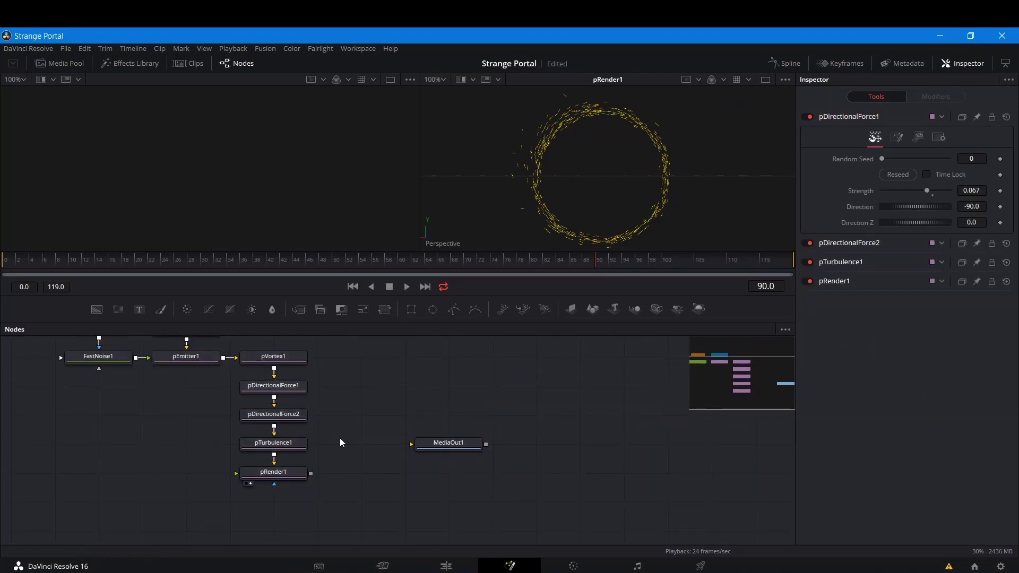
pyautogui.click(291, 473)
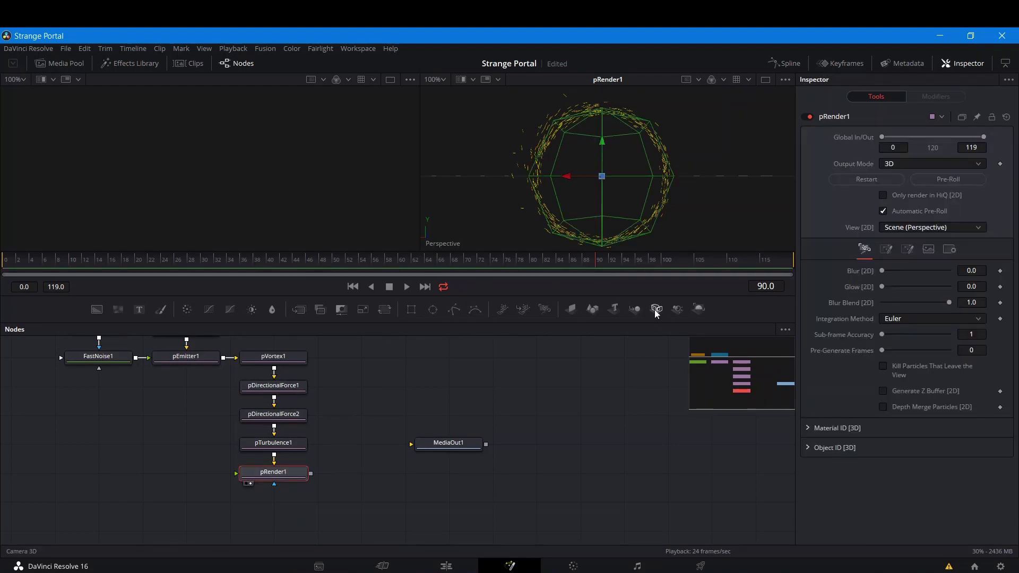
# Drag the Camera 3D tool into the viewer, adding Camera3D1 and Merge3D1 wired to pRender1.
pyautogui.moveTo(656, 313); pyautogui.dragTo(579, 176)
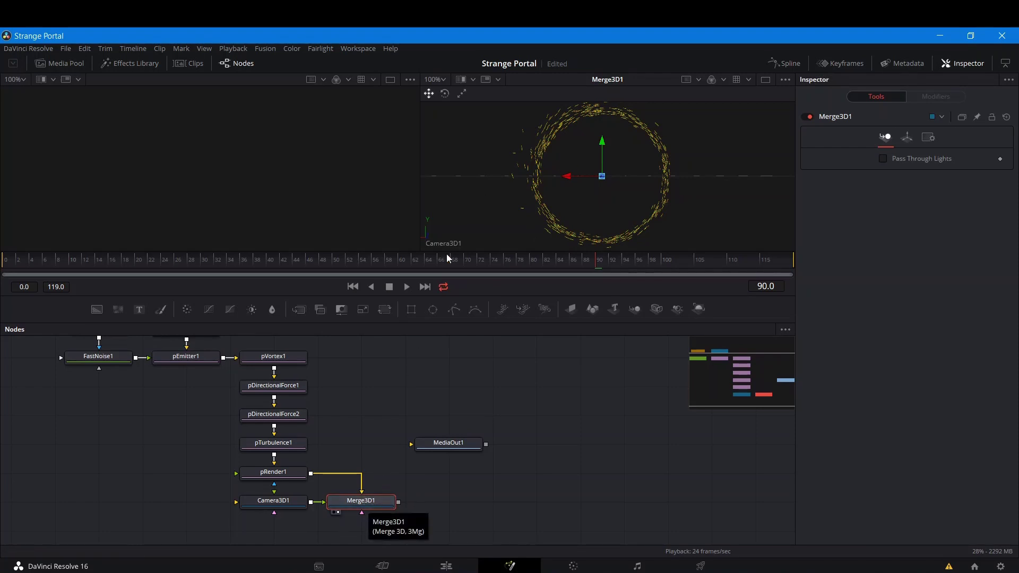
# Switch the viewer to Perspective view, then orbit and zoom out to see the camera frustum.
pyautogui.rightClick(458, 231)
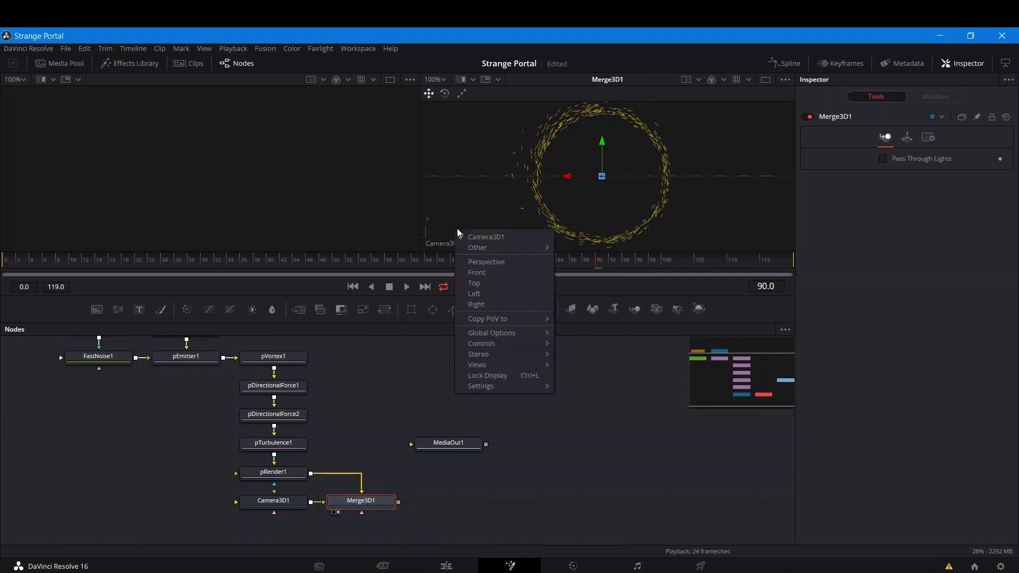
pyautogui.click(487, 263)
pyautogui.moveTo(635, 211); pyautogui.dragTo(534, 216)
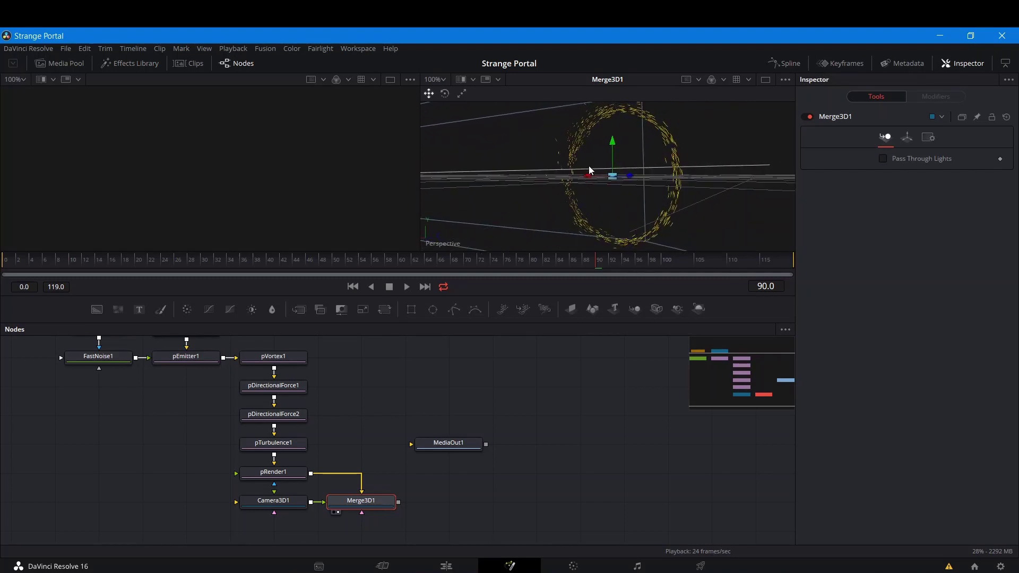
pyautogui.scroll(-3, 588, 166)
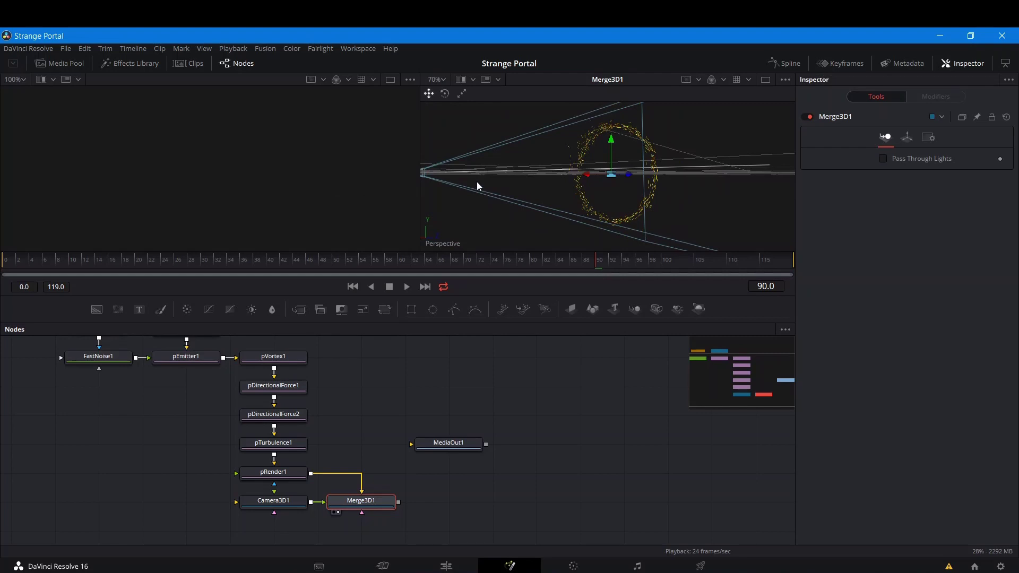
pyautogui.rightClick(437, 243)
pyautogui.moveTo(483, 334)
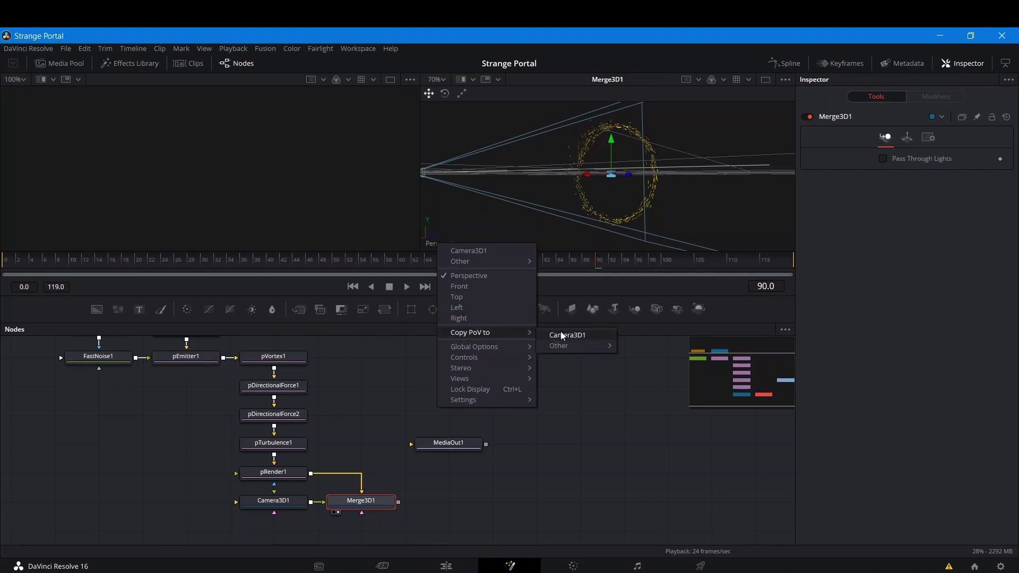
pyautogui.click(562, 428)
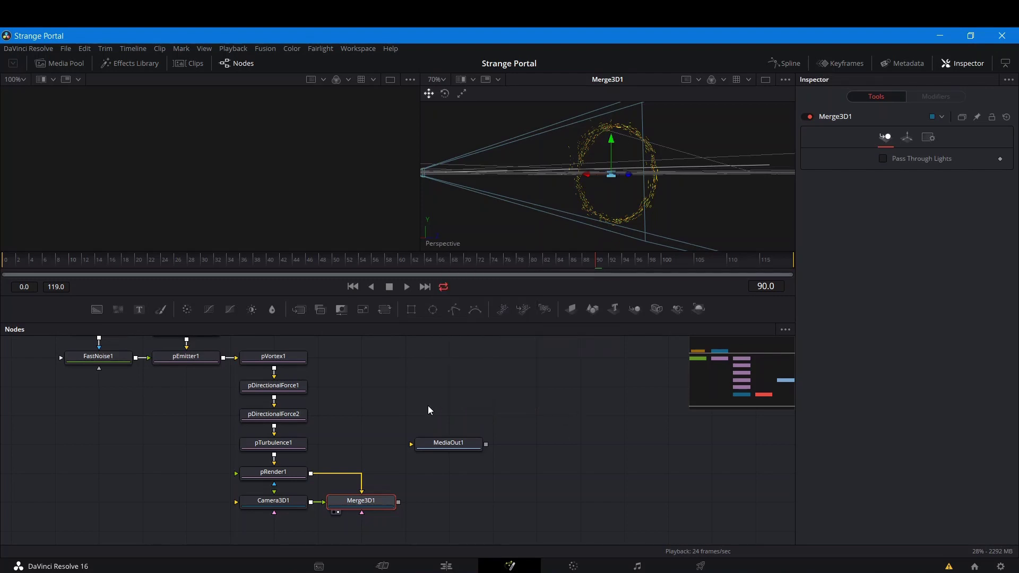
pyautogui.scroll(-2, 402, 411)
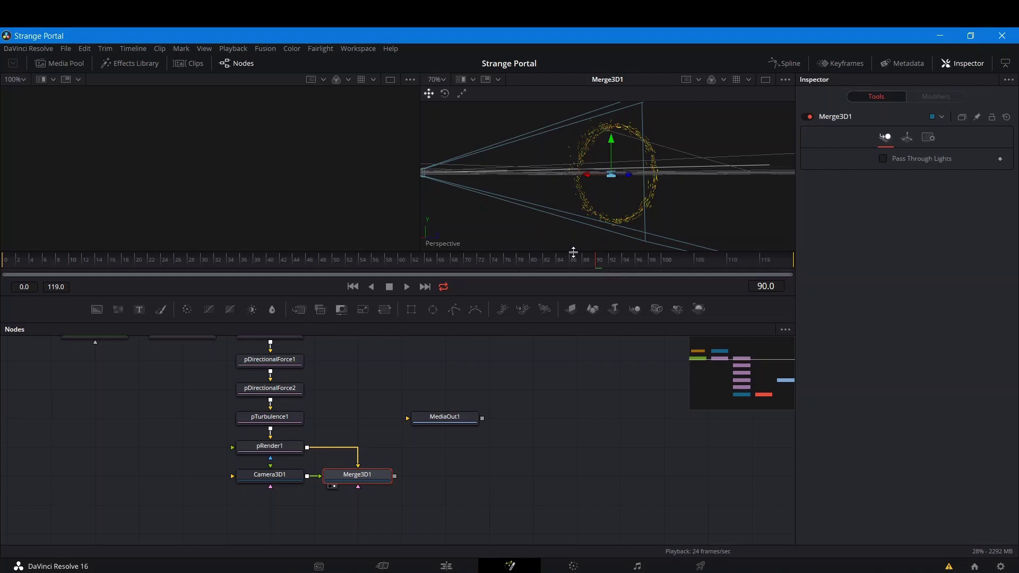
# Move MediaOut1 level with and right of Merge3D1, then select Merge3D1.
pyautogui.moveTo(396, 391); pyautogui.dragTo(351, 364)
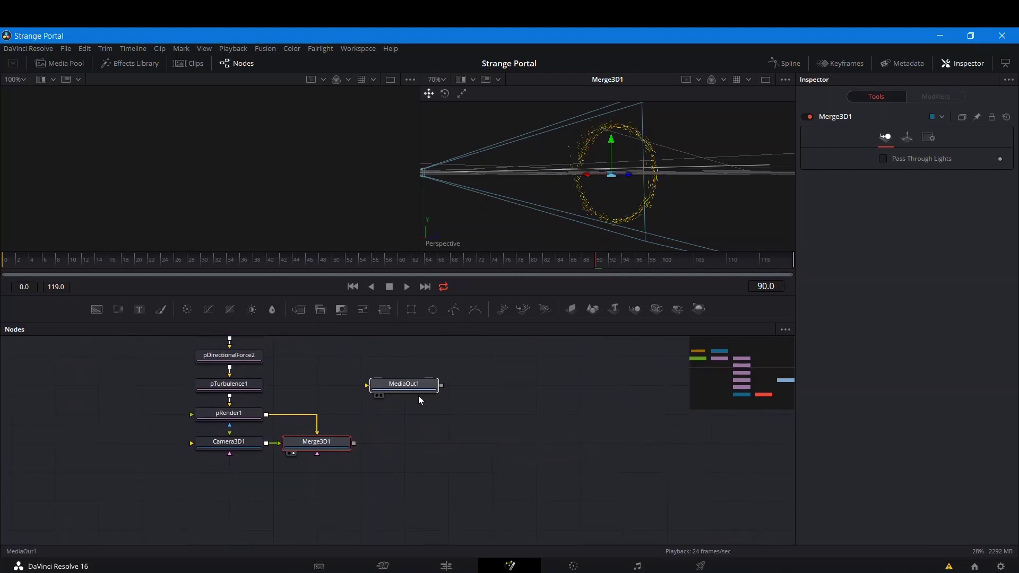
pyautogui.moveTo(404, 384); pyautogui.dragTo(447, 442)
pyautogui.moveTo(358, 413); pyautogui.dragTo(329, 408)
pyautogui.click(278, 447)
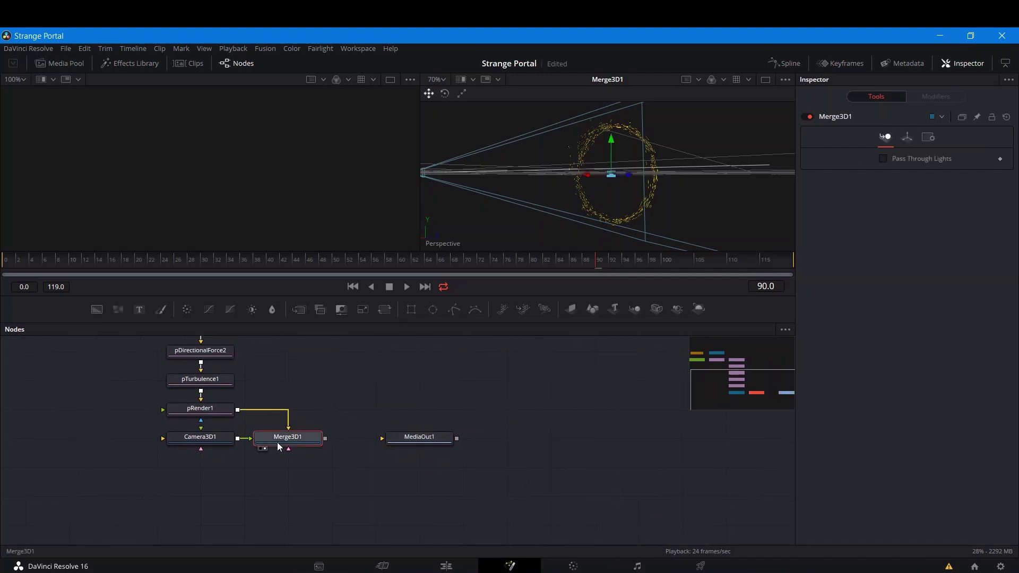
pyautogui.rightClick(436, 245)
# View through Camera3D1 and insert a Renderer 3D node after Merge3D1, shifting MediaOut1 right.
pyautogui.click(455, 254)
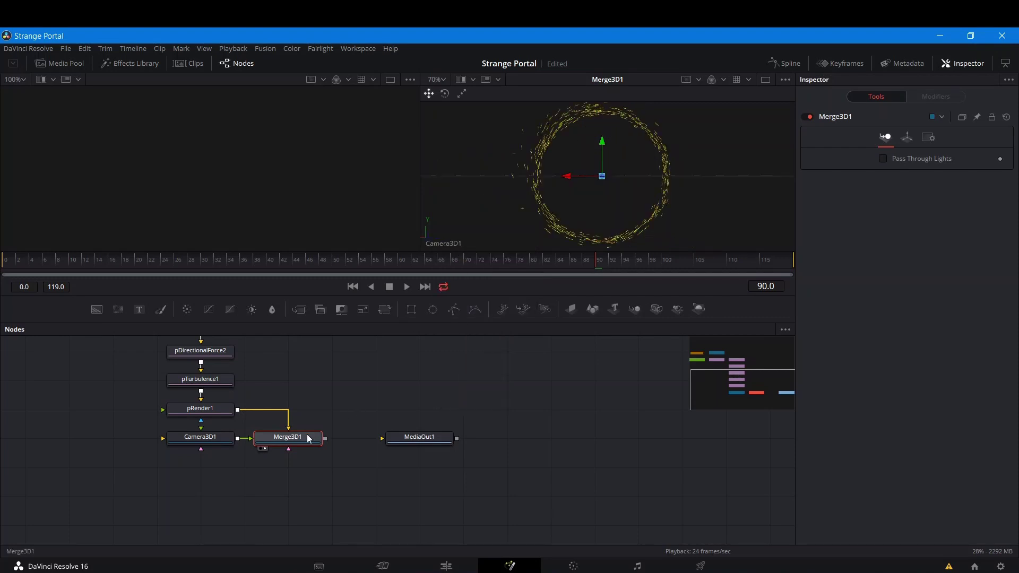
pyautogui.hotkey('shift', 'space')
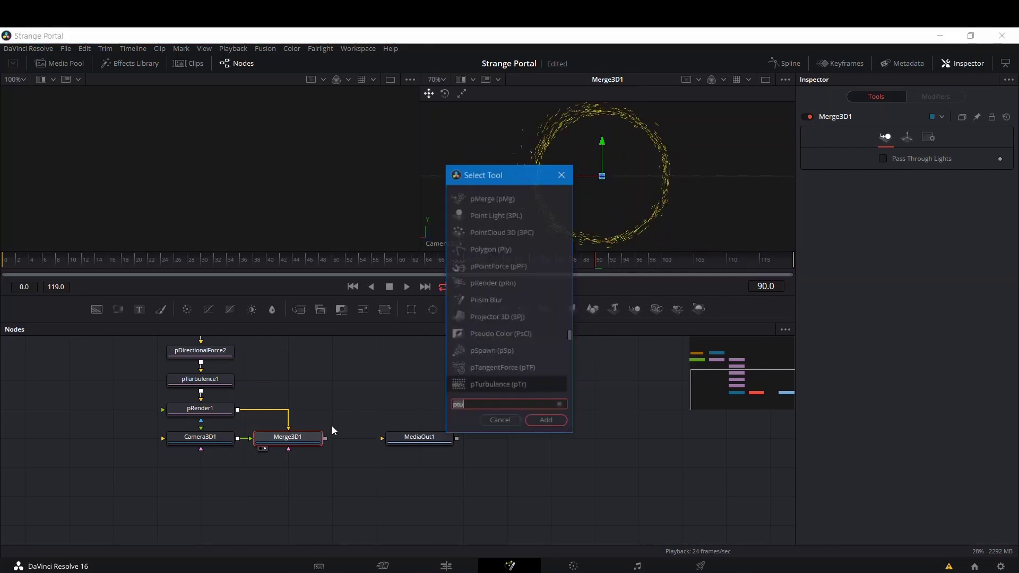
pyautogui.write('ren')
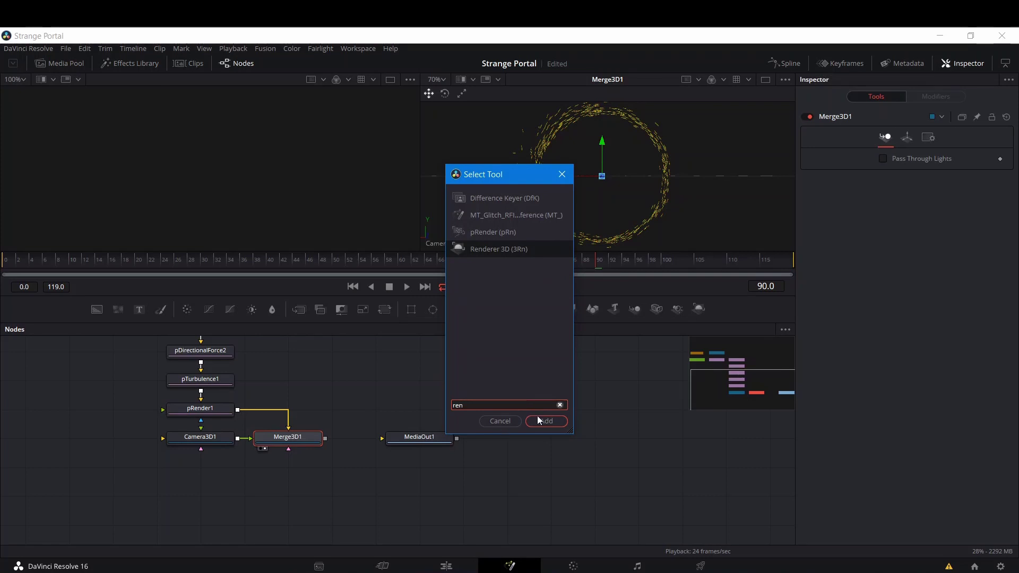
pyautogui.press('Return')
pyautogui.moveTo(454, 438); pyautogui.dragTo(494, 438)
# Show Renderer3D1's output and turn off the checker underlay so the ring sits on black.
pyautogui.click(352, 448)
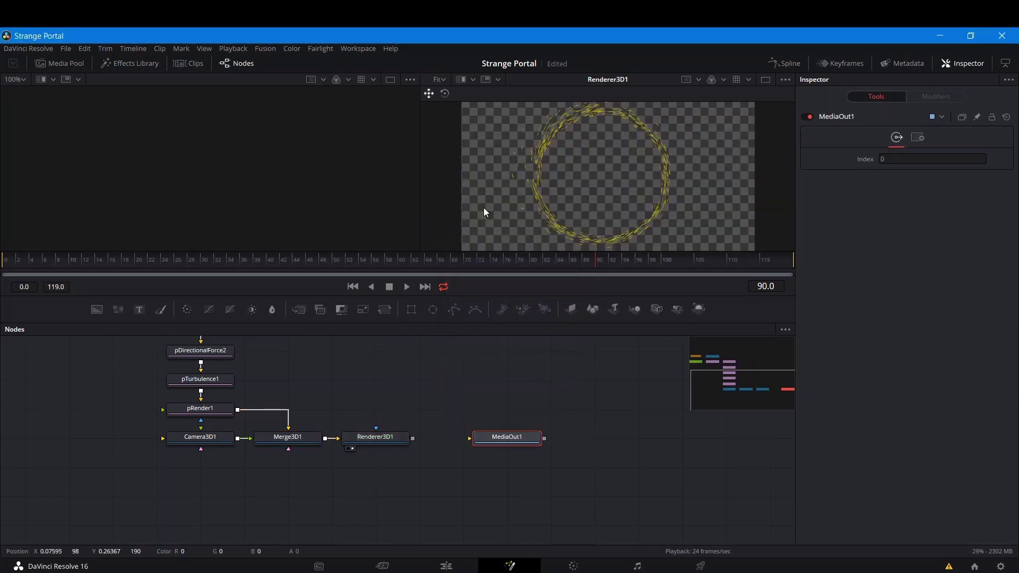
pyautogui.press('space')
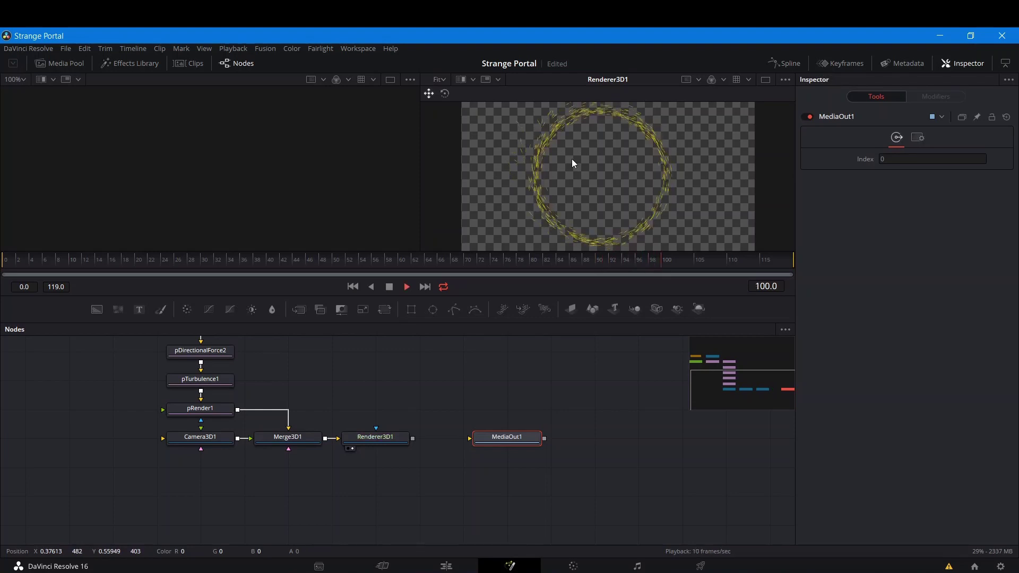
pyautogui.rightClick(603, 183)
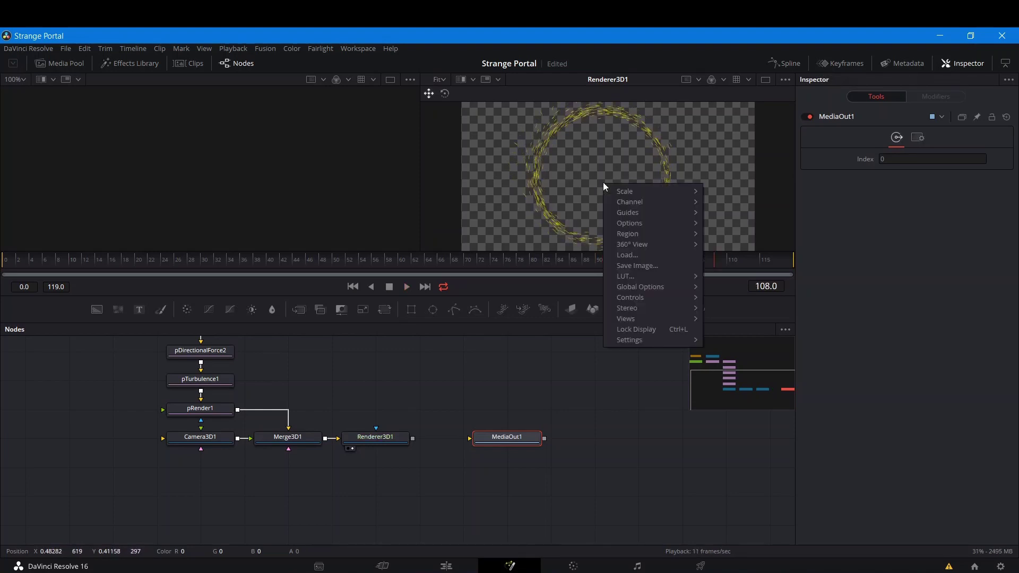
pyautogui.moveTo(638, 222)
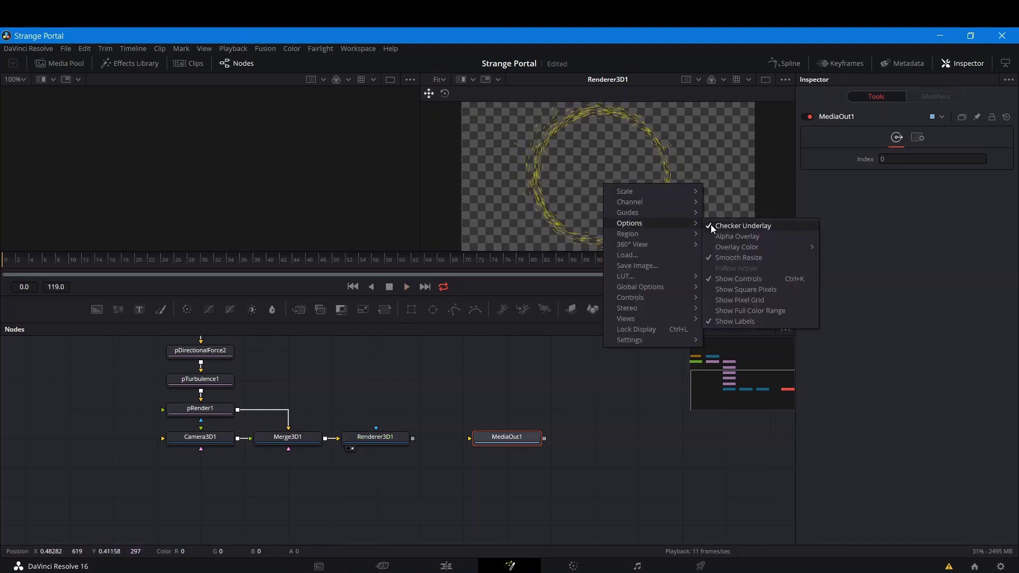
pyautogui.click(711, 224)
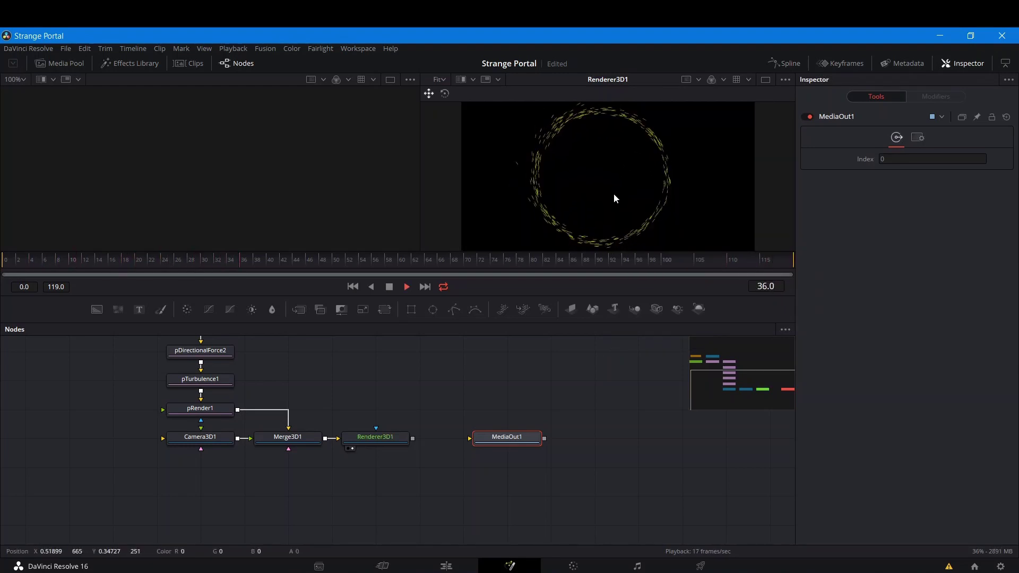
pyautogui.press('space')
pyautogui.scroll(5, 421, 369)
pyautogui.hscroll(-5, 422, 406)
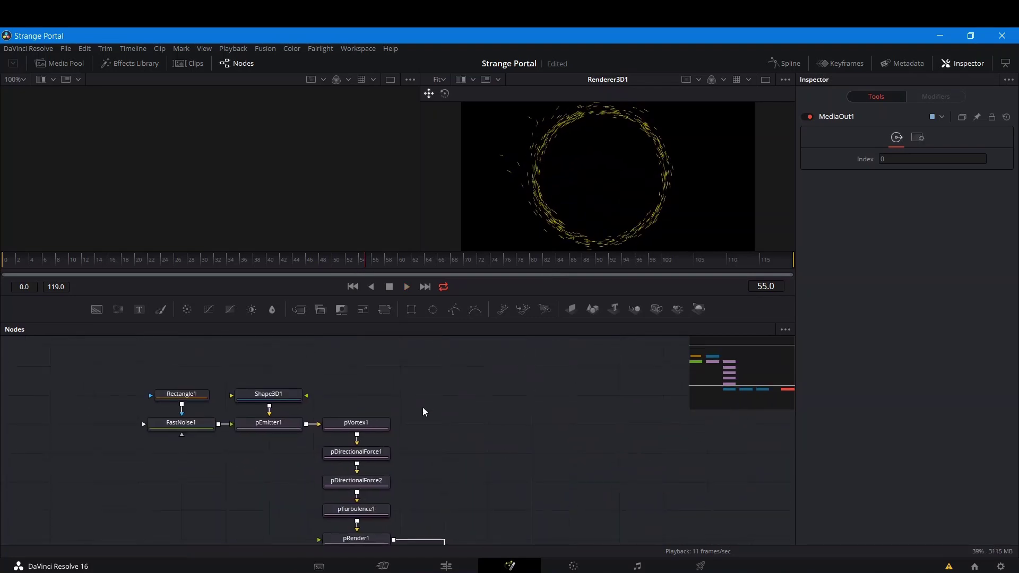
# Set pEmitter1's Number to 30 and play back to check the denser ring.
pyautogui.click(281, 426)
pyautogui.click(970, 209)
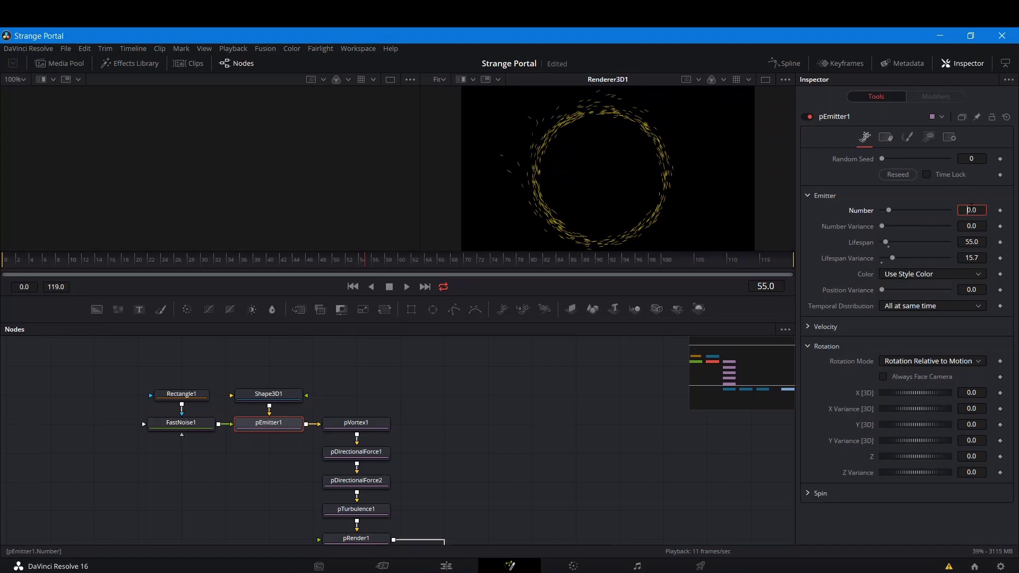
pyautogui.write('3')
pyautogui.press('Return')
pyautogui.press('space')
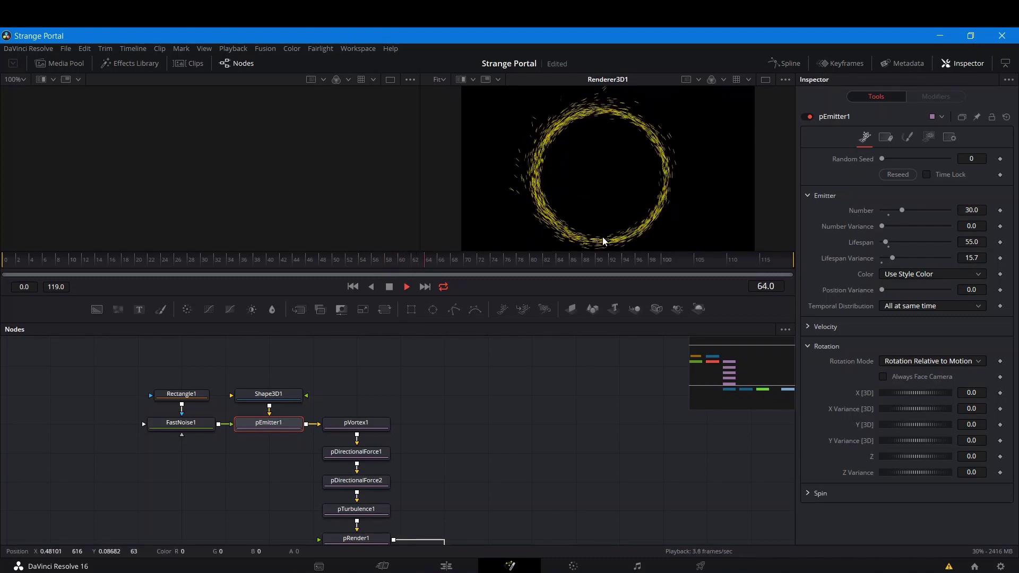
pyautogui.scroll(3, 602, 235)
pyautogui.scroll(-5, 604, 224)
pyautogui.press('space')
# Bring the render chain into view and select Renderer3D1 to show its Software Renderer settings.
pyautogui.moveTo(536, 445); pyautogui.dragTo(412, 330)
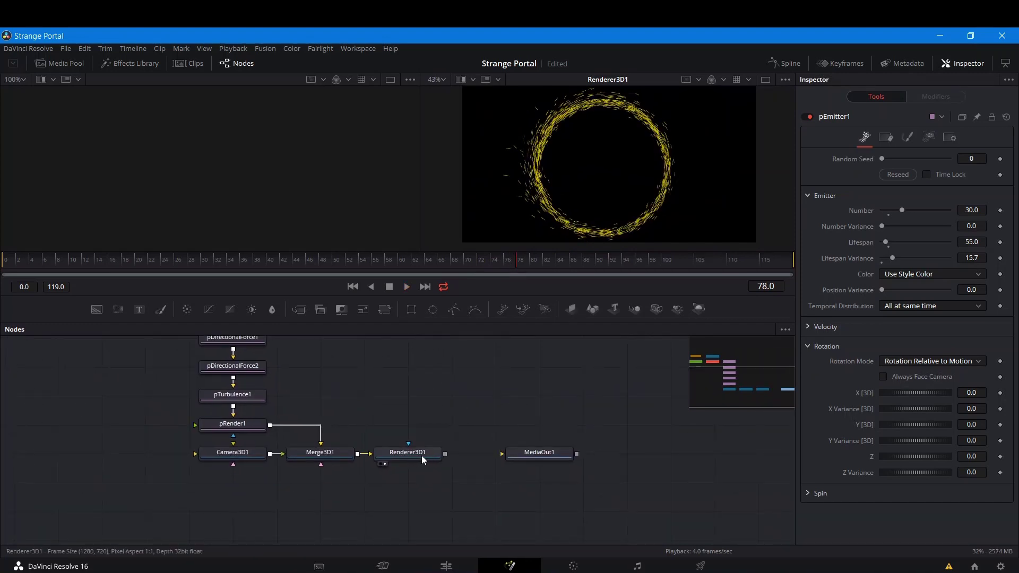
pyautogui.scroll(2, 446, 456)
pyautogui.hscroll(-2, 446, 457)
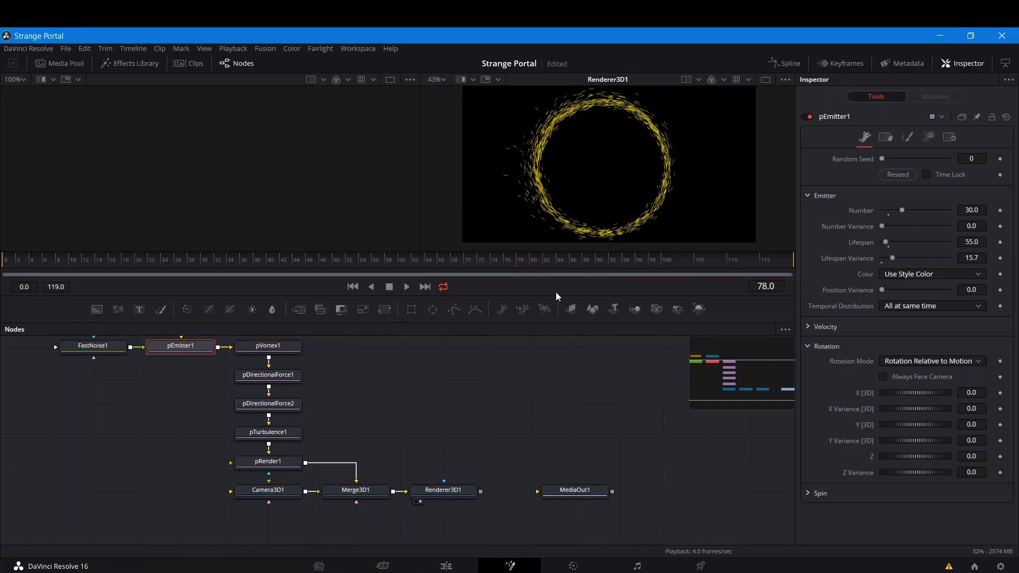
pyautogui.moveTo(449, 437); pyautogui.dragTo(326, 369)
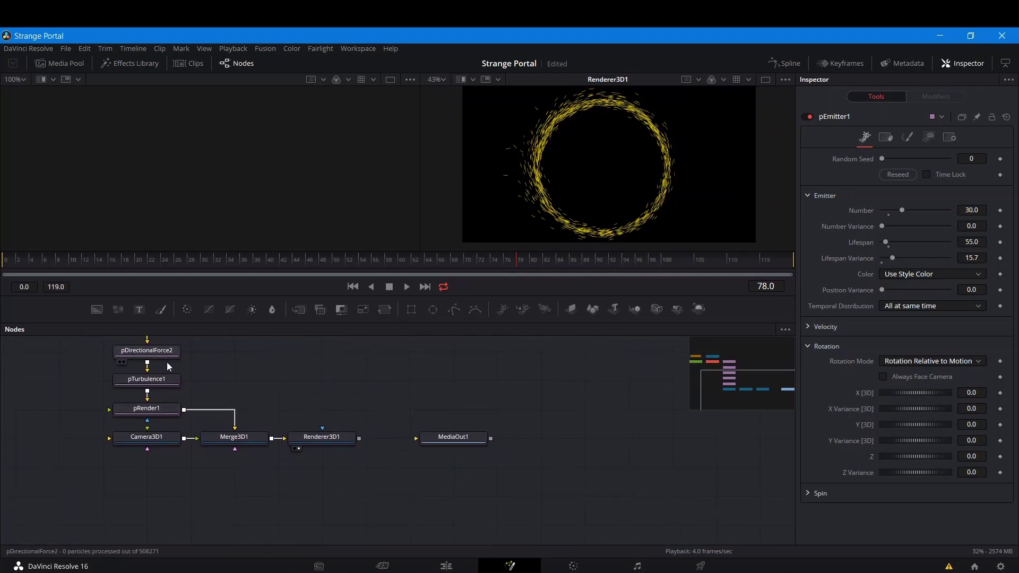
pyautogui.moveTo(206, 370); pyautogui.dragTo(221, 444)
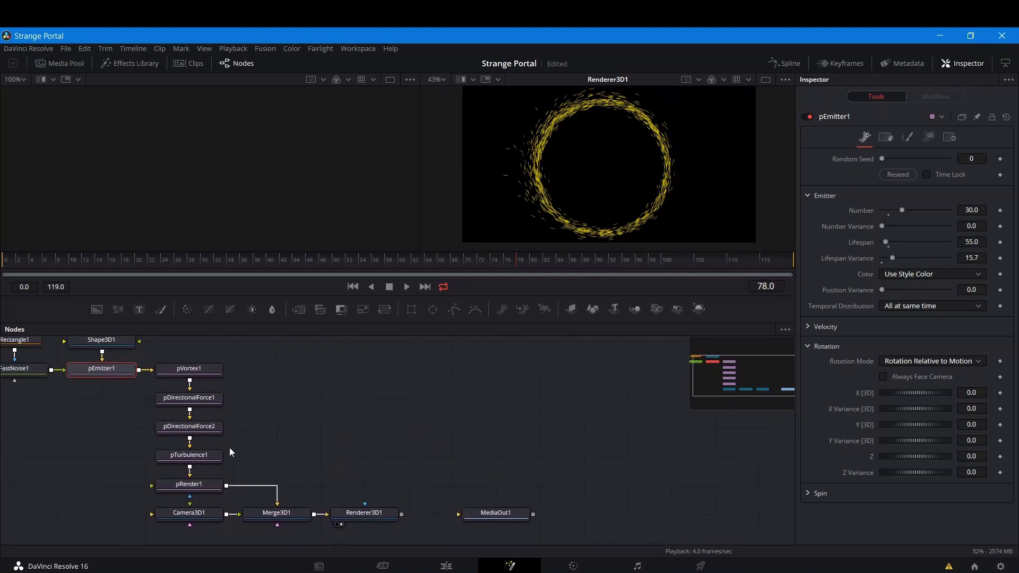
pyautogui.moveTo(470, 393); pyautogui.dragTo(379, 372)
pyautogui.scroll(2, 674, 167)
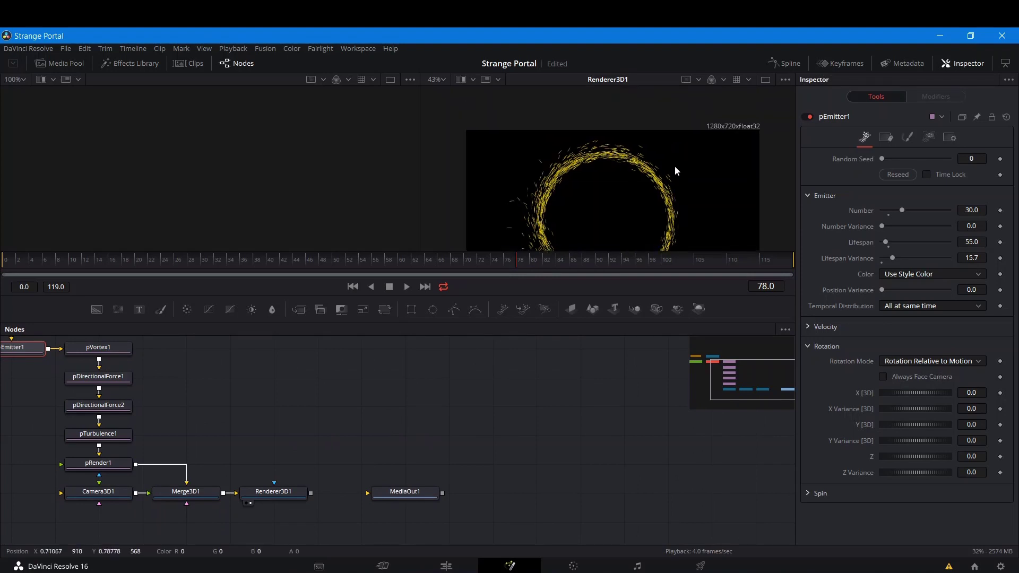
pyautogui.scroll(-2, 663, 142)
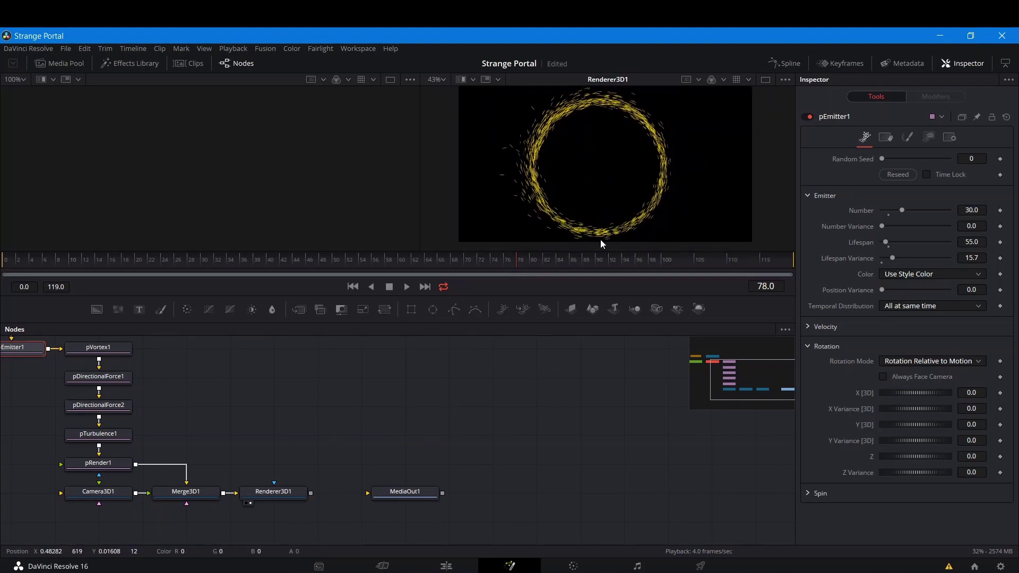
pyautogui.scroll(1, 594, 175)
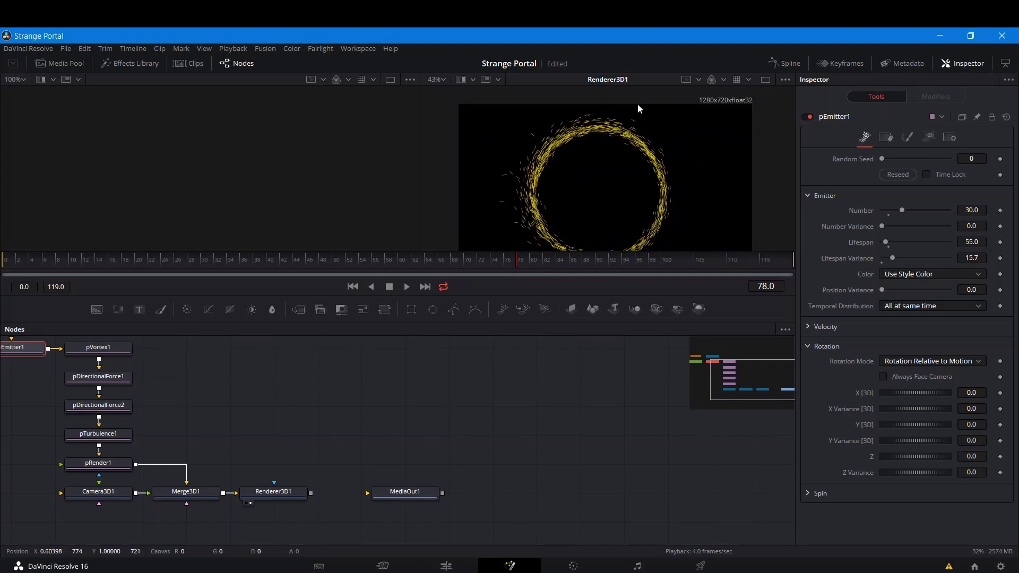
pyautogui.scroll(-1, 600, 207)
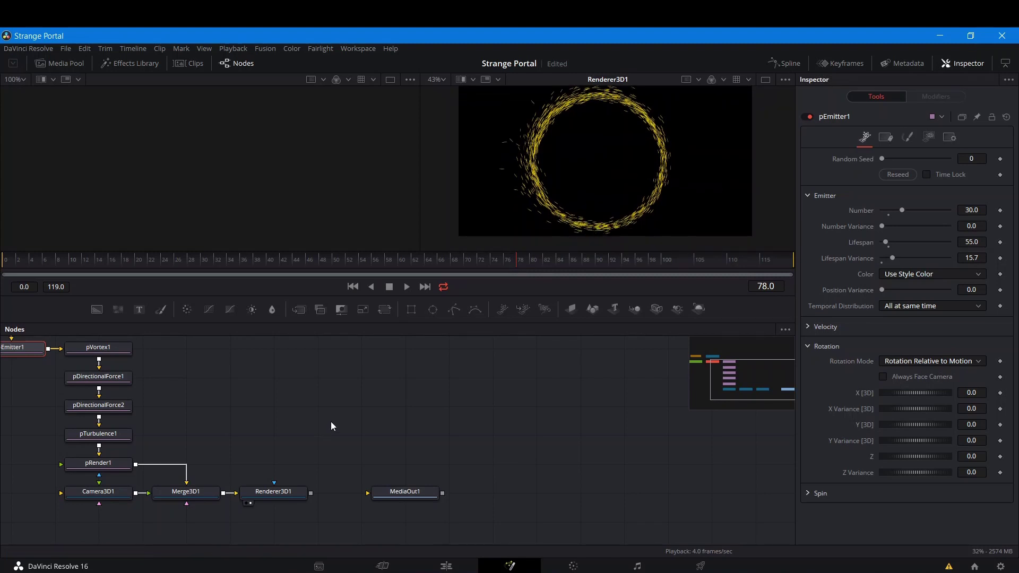
pyautogui.click(287, 498)
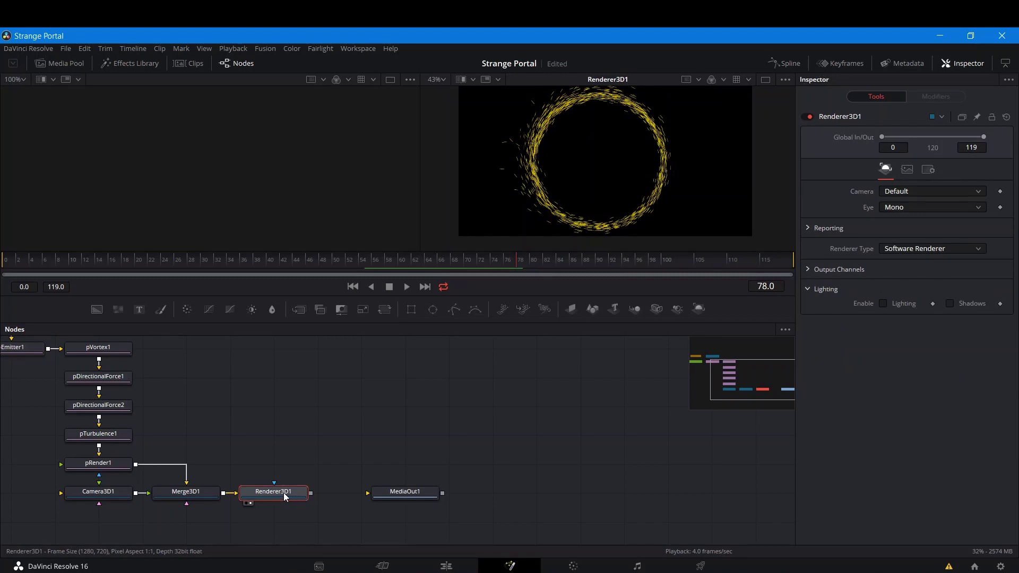
# Add an XGlow node after Renderer3D1, move MediaOut1 right, and view XGlow1's result.
pyautogui.hotkey('shift', 'space')
pyautogui.write('ren')
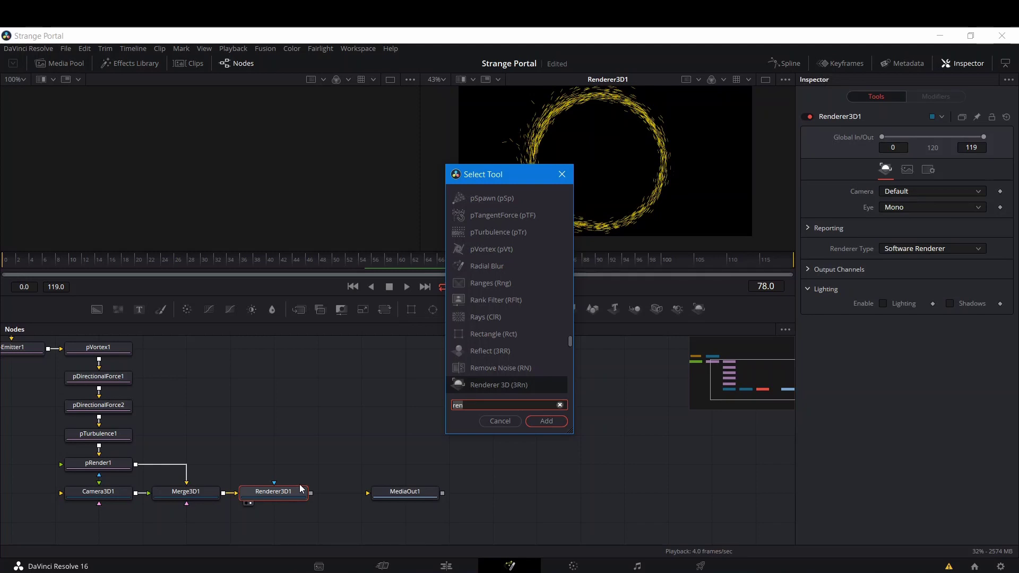
pyautogui.press('BackSpace')
pyautogui.press('BackSpace')
pyautogui.press('BackSpace')
pyautogui.write('xg')
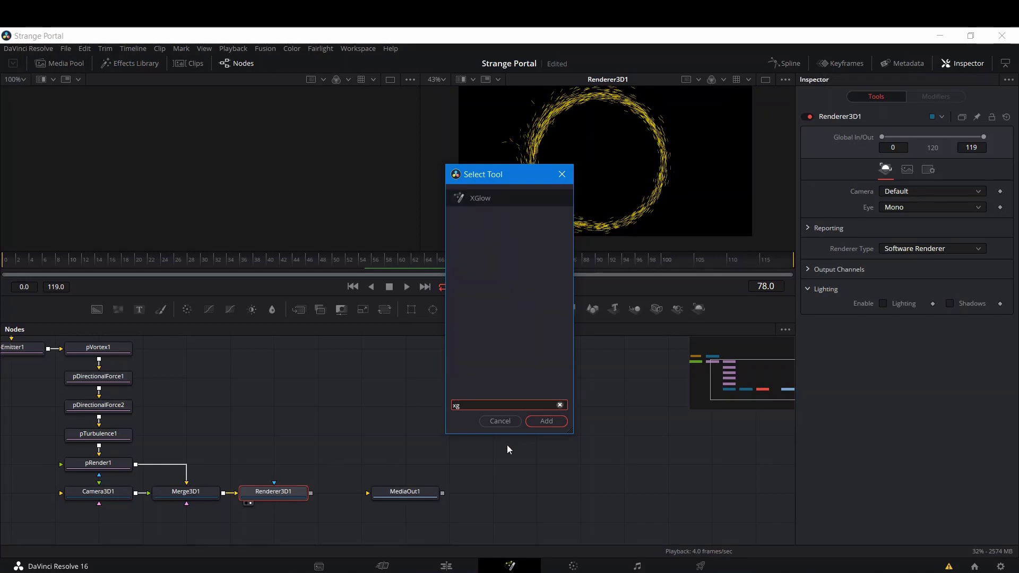
pyautogui.click(550, 419)
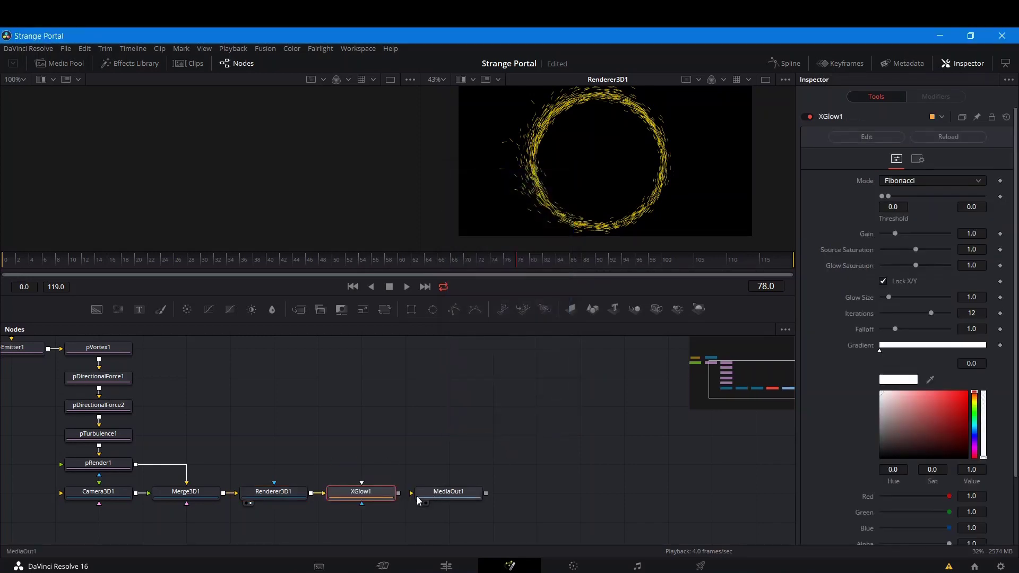
pyautogui.moveTo(443, 495); pyautogui.dragTo(487, 495)
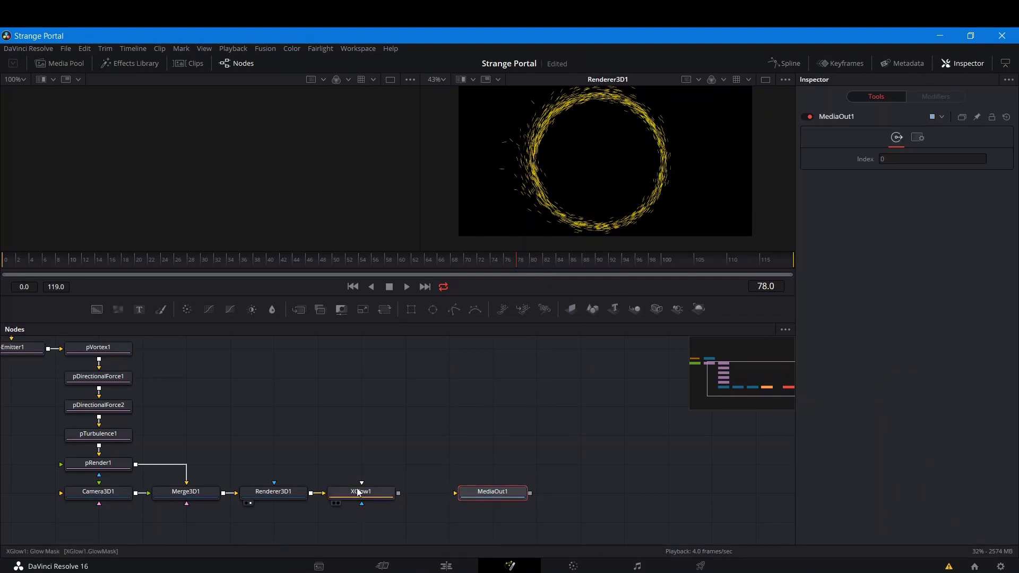
pyautogui.click(338, 503)
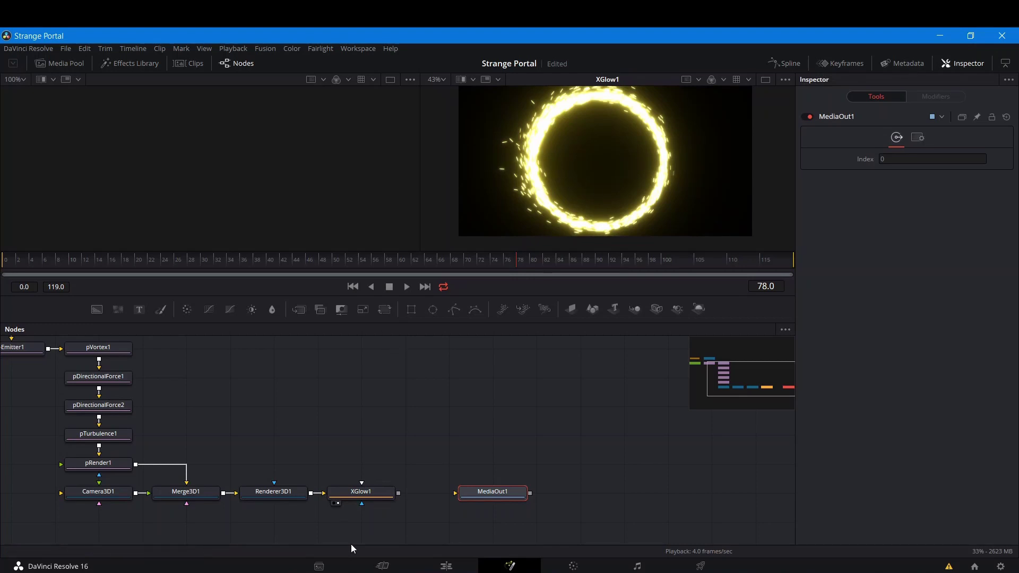
# Lower XGlow1's Gain to 0.157 and raise its Falloff to about 1.169.
pyautogui.click(371, 493)
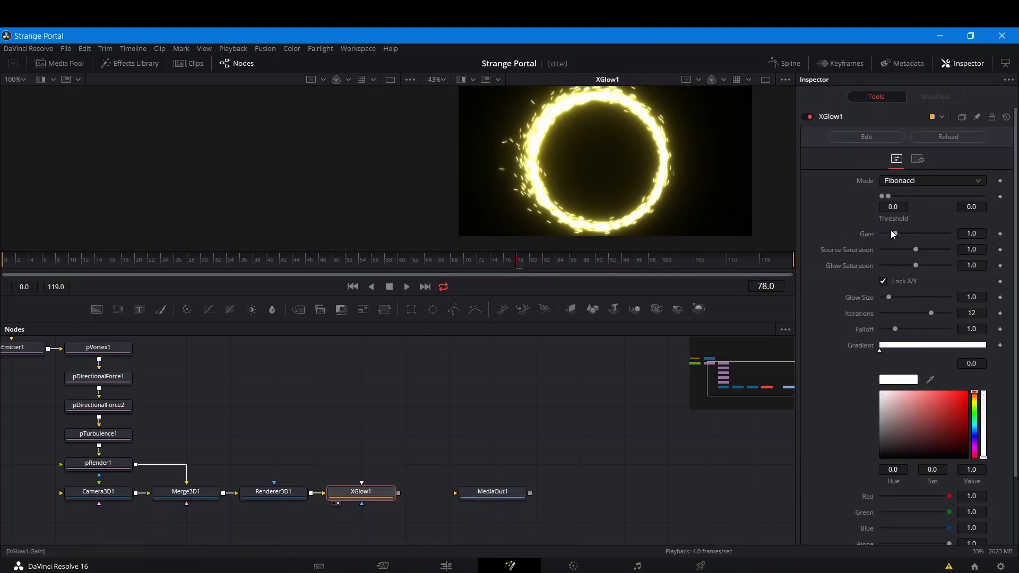
pyautogui.moveTo(894, 232); pyautogui.dragTo(884, 229)
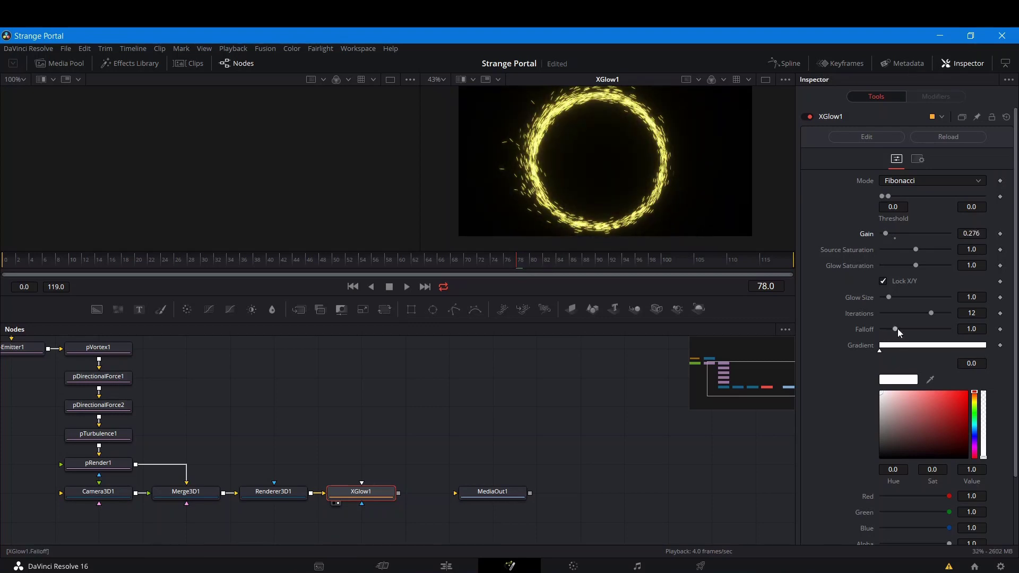
pyautogui.moveTo(897, 329)
pyautogui.mouseDown()
pyautogui.moveTo(925, 329)
pyautogui.moveTo(903, 324)
pyautogui.mouseUp()
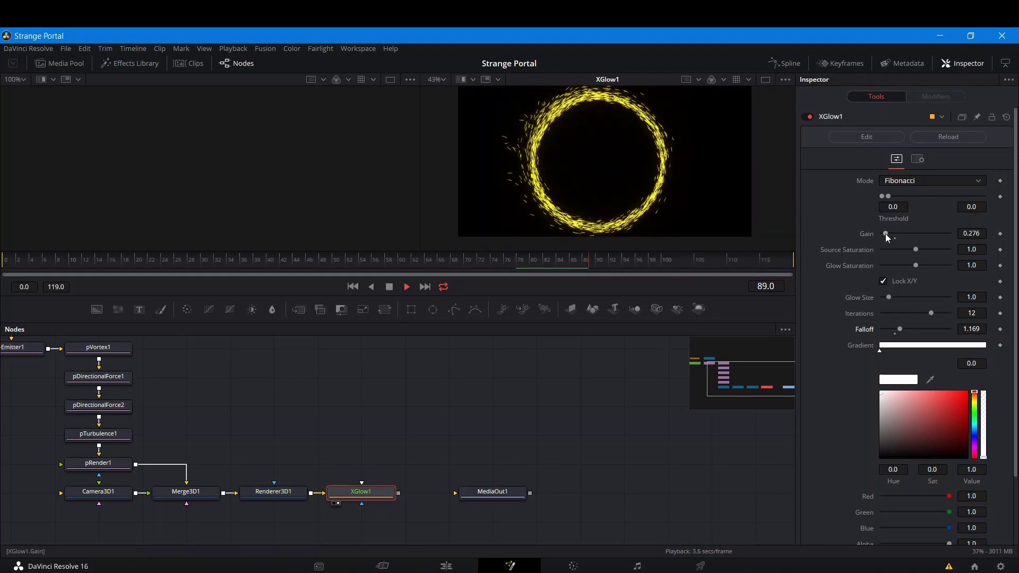
pyautogui.moveTo(886, 233); pyautogui.dragTo(883, 233)
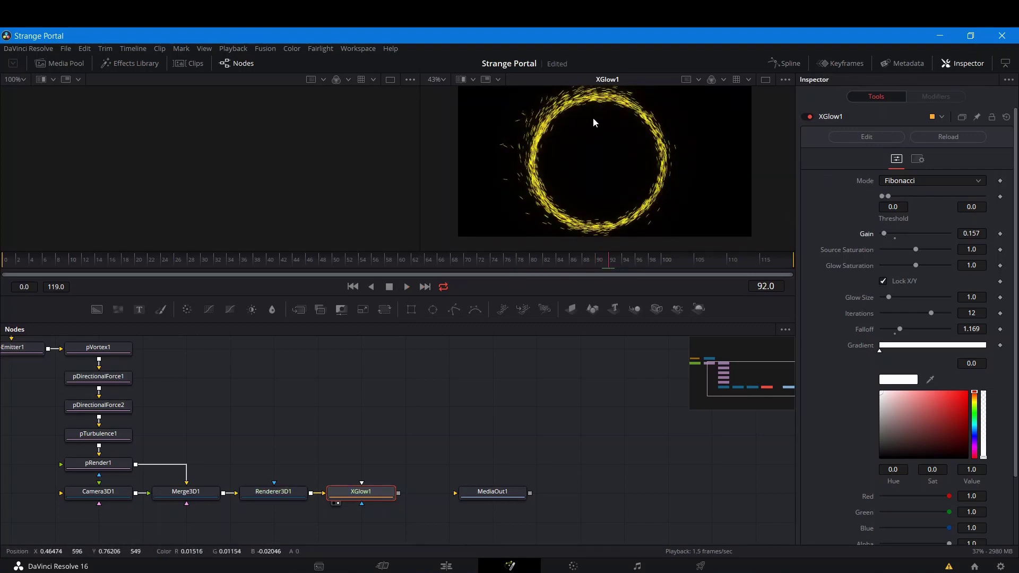
# Zoom and pan the viewer and node graph to inspect the softened glowing ring up close.
pyautogui.scroll(4, 507, 170)
pyautogui.scroll(-6, 494, 165)
pyautogui.moveTo(485, 165); pyautogui.dragTo(558, 150)
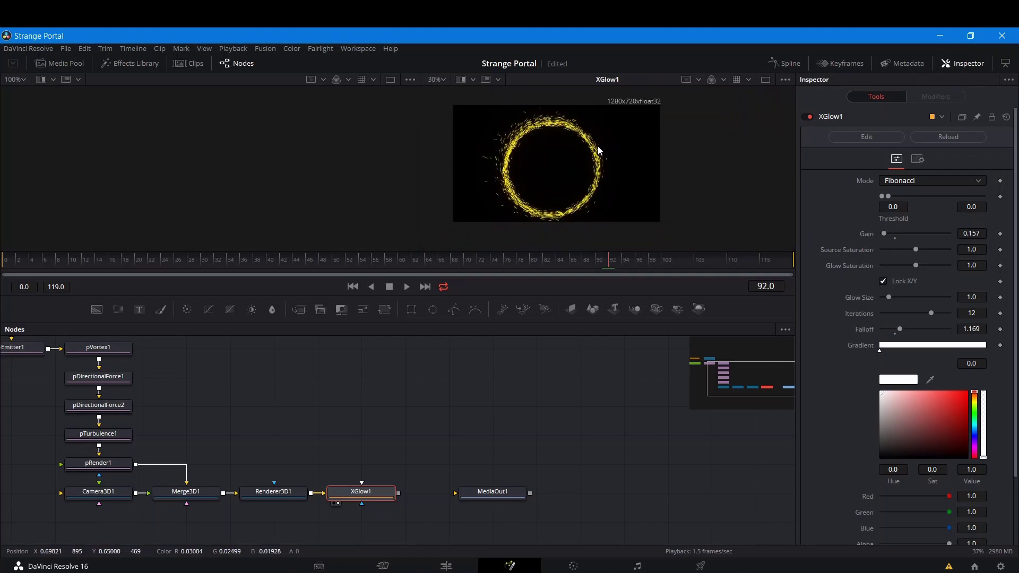
pyautogui.moveTo(352, 444); pyautogui.dragTo(338, 385)
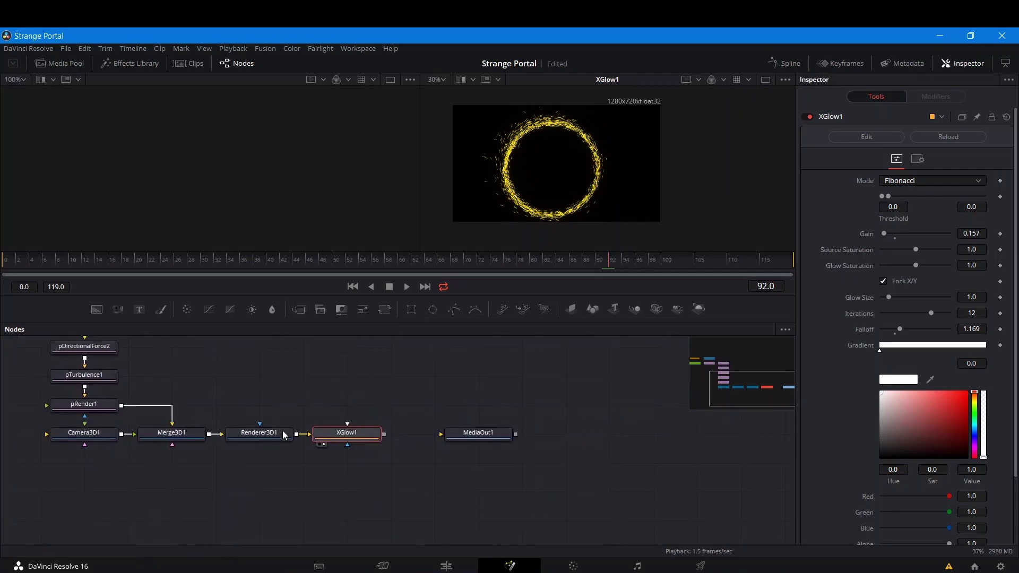
pyautogui.moveTo(256, 371); pyautogui.dragTo(341, 332)
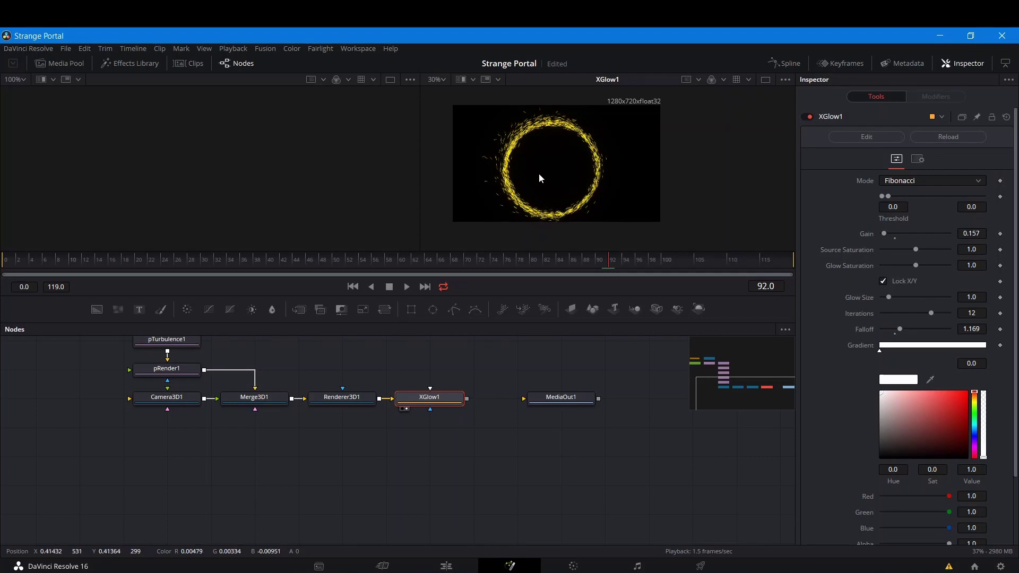
pyautogui.scroll(3, 504, 182)
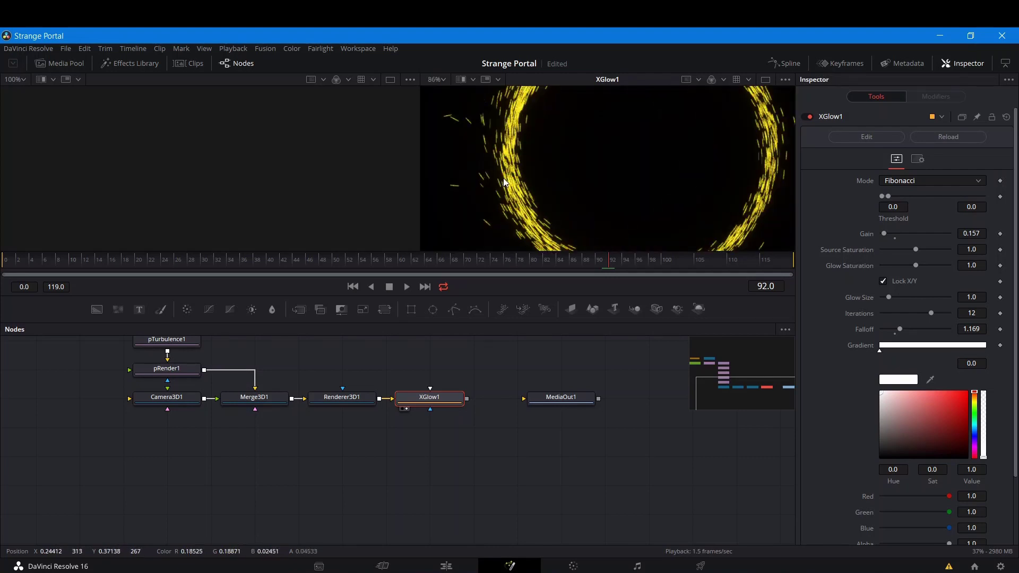
pyautogui.scroll(-3, 502, 181)
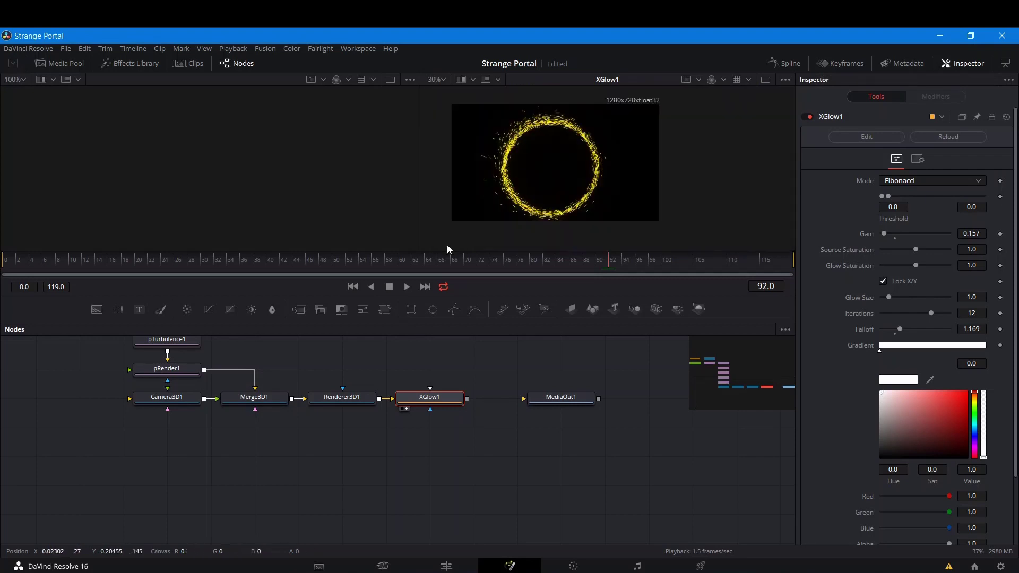
pyautogui.moveTo(301, 366); pyautogui.dragTo(322, 415)
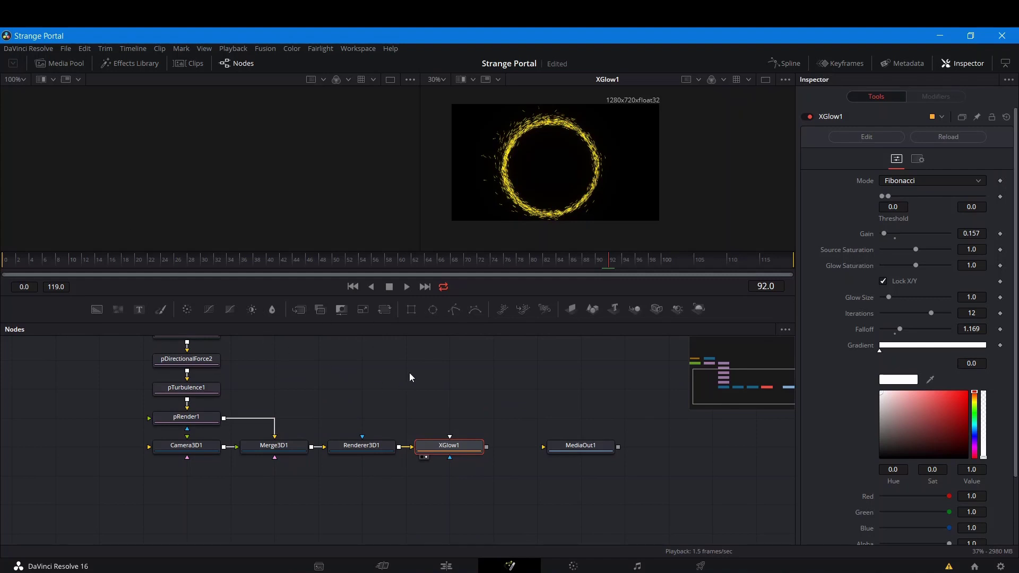
pyautogui.moveTo(527, 161); pyautogui.dragTo(524, 212)
pyautogui.scroll(5, 493, 201)
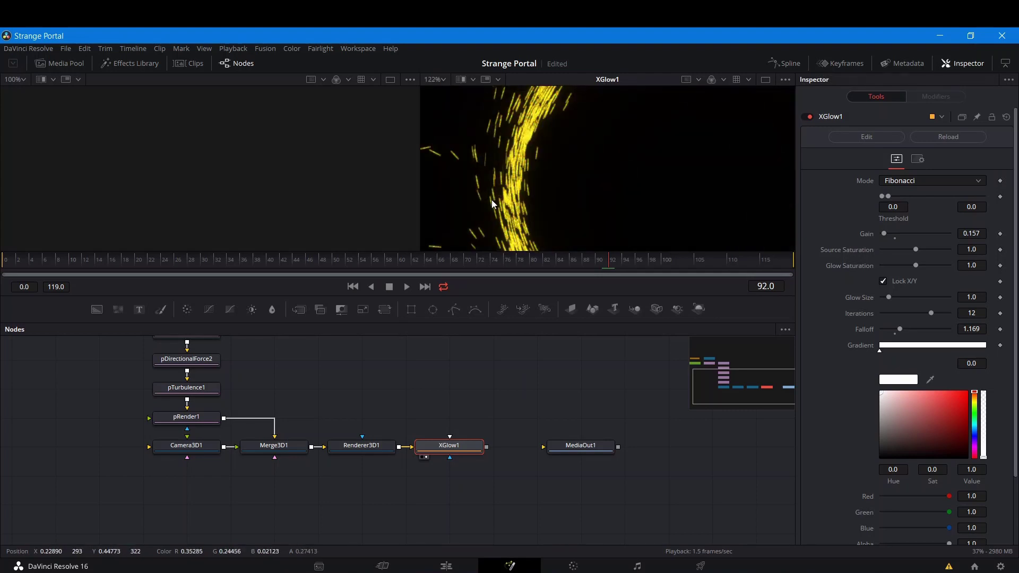
pyautogui.scroll(-5, 491, 200)
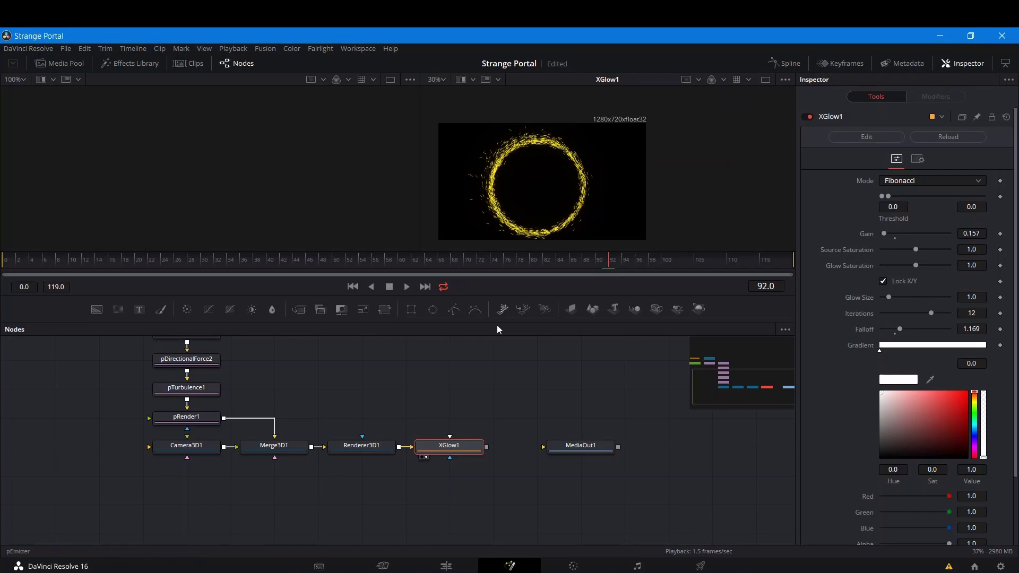
# Connect XGlow1's output to MediaOut1 and display MediaOut1's final result in the viewer.
pyautogui.moveTo(488, 451); pyautogui.dragTo(568, 450)
pyautogui.moveTo(394, 377); pyautogui.dragTo(399, 434)
pyautogui.moveTo(557, 403); pyautogui.dragTo(405, 412)
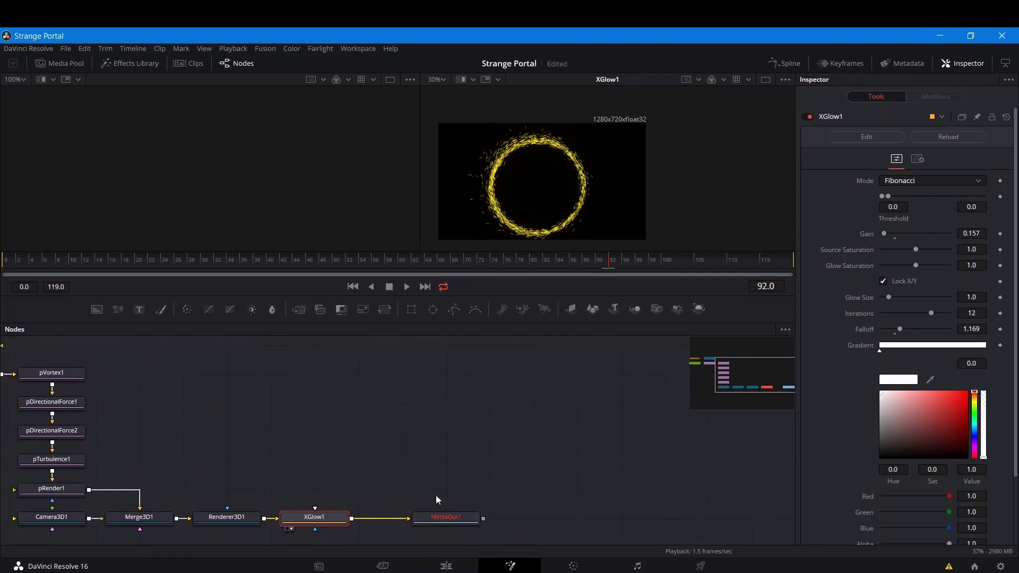
pyautogui.scroll(-2, 435, 488)
pyautogui.click(419, 483)
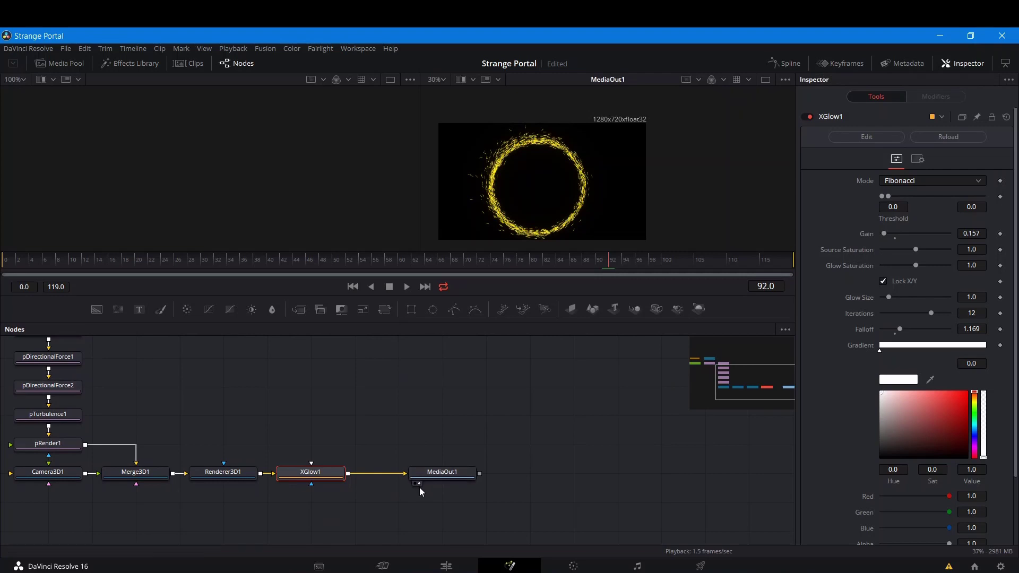